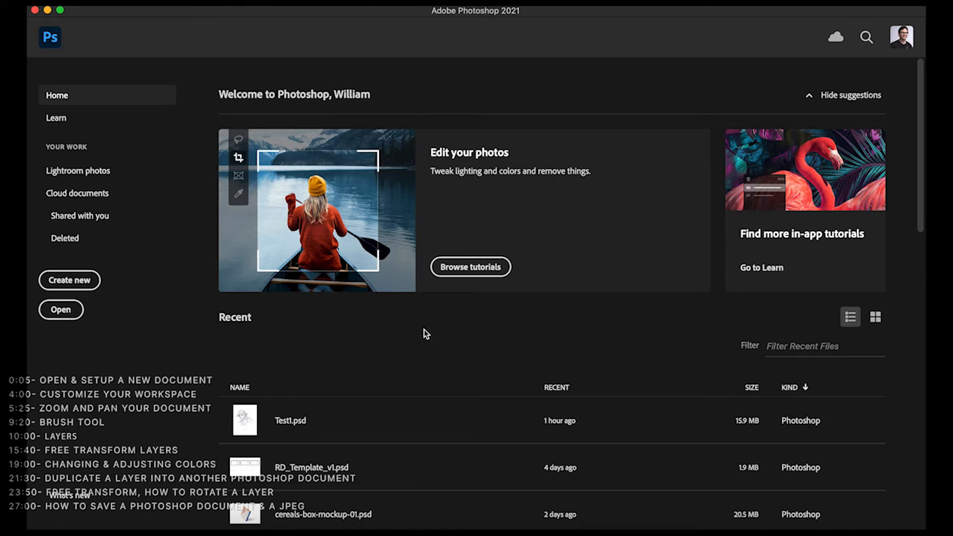
- Look through the home screen's recent files, the cloud documents and the Lightroom photos
scroll(426, 333, down, 10)
scroll(316, 233, up, 10)
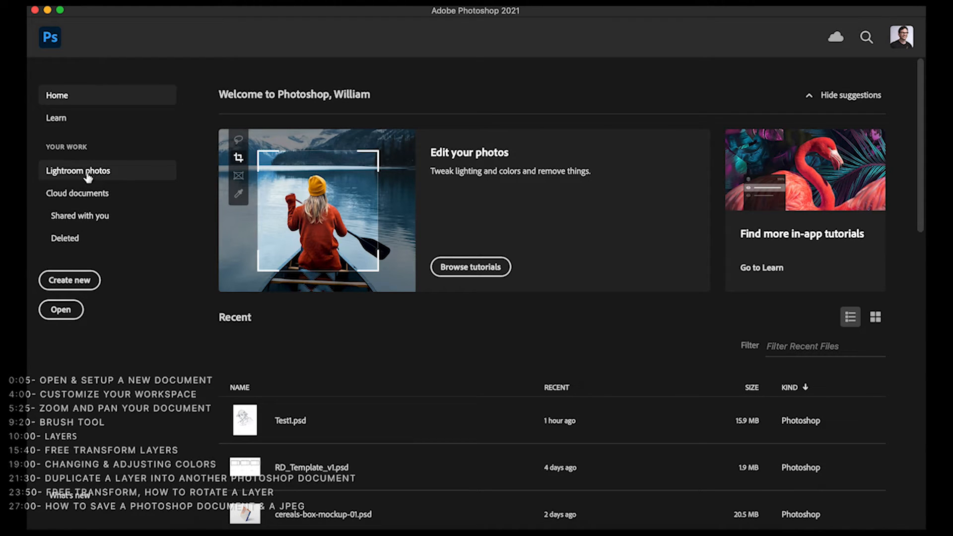
click(90, 194)
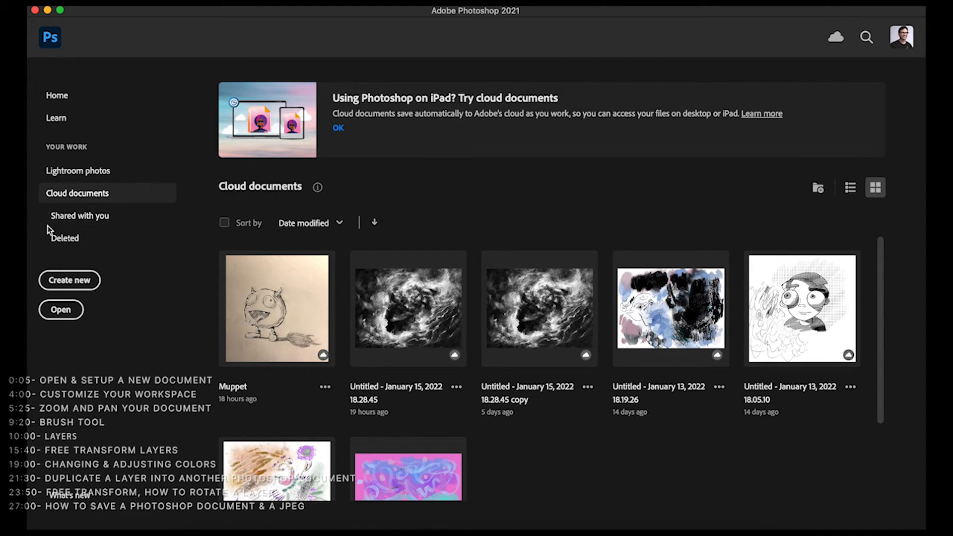
click(79, 174)
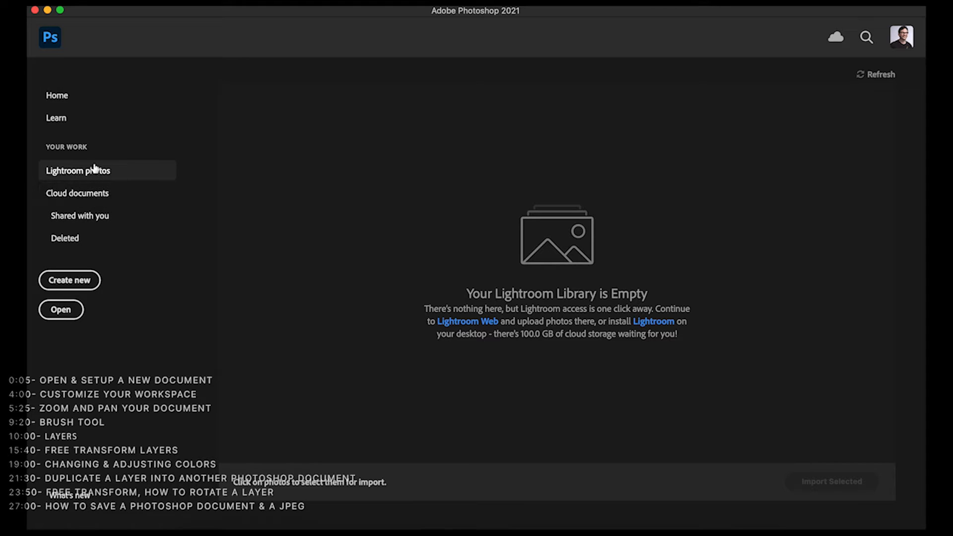
- Start setting up a new document and view the saved presets and the full list of photo presets
click(70, 281)
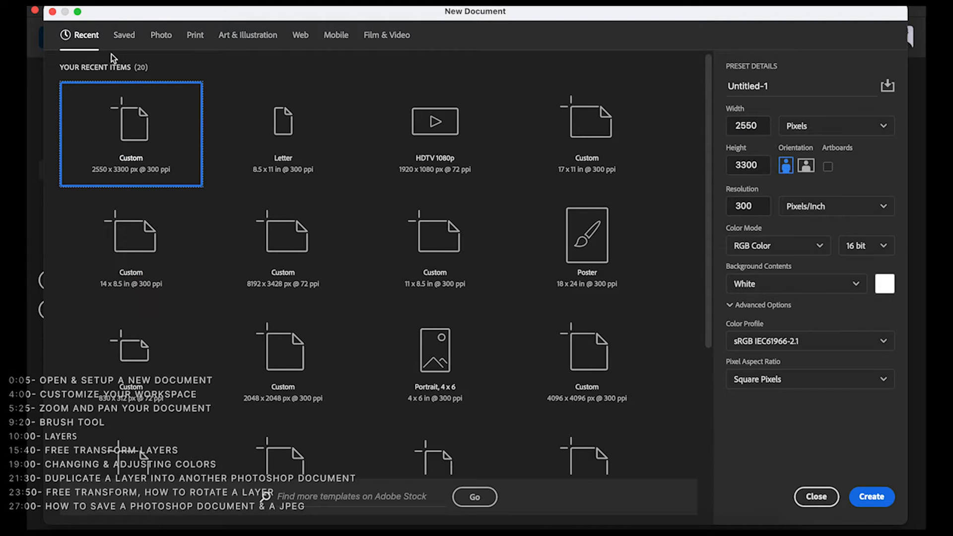
drag(135, 10, 128, 11)
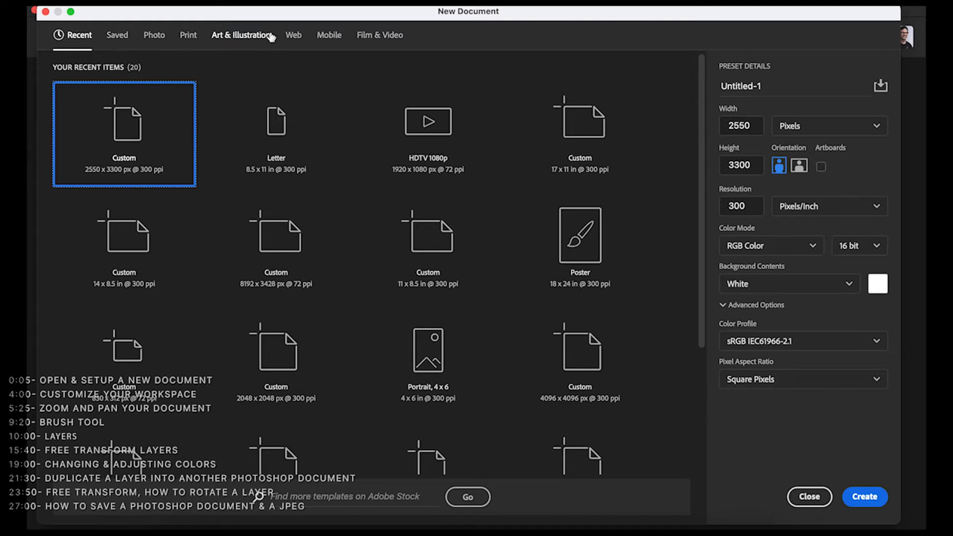
click(128, 38)
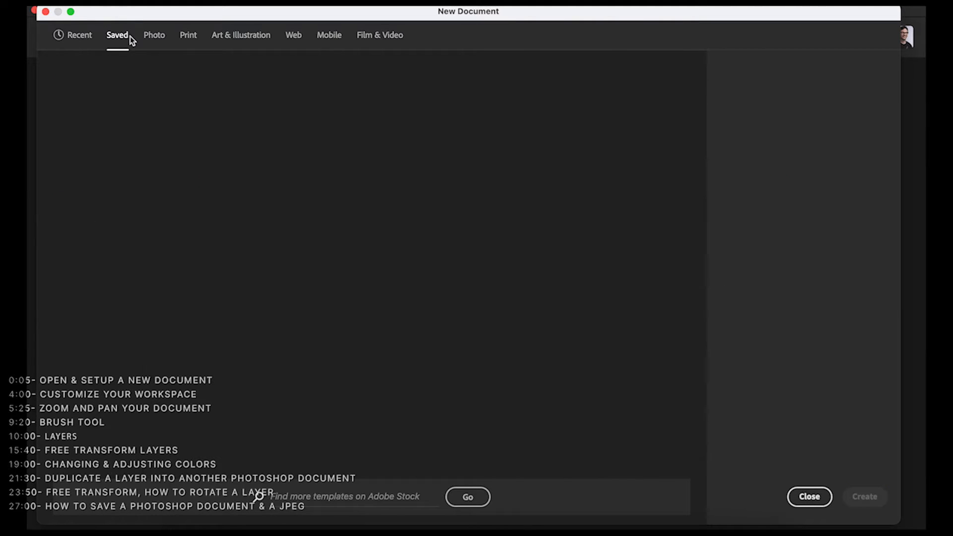
click(150, 38)
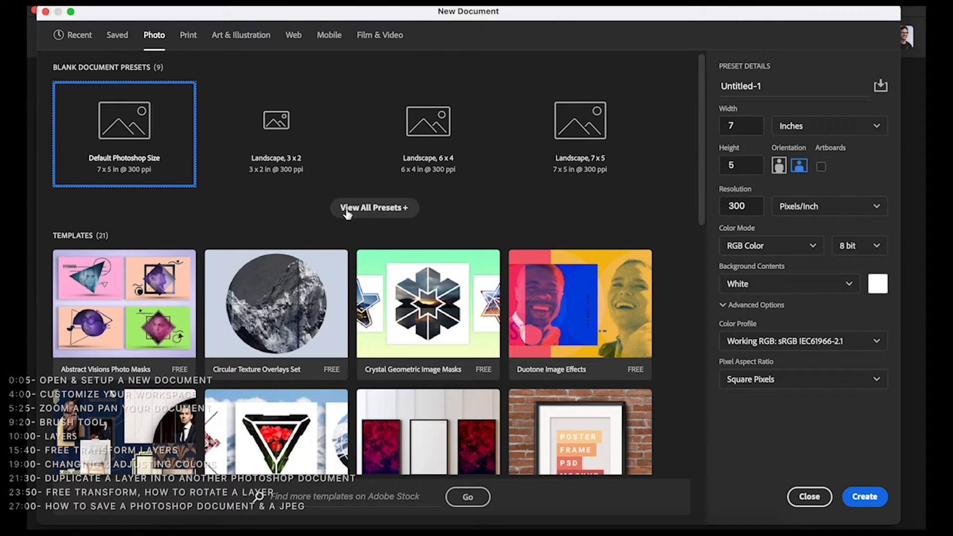
click(369, 209)
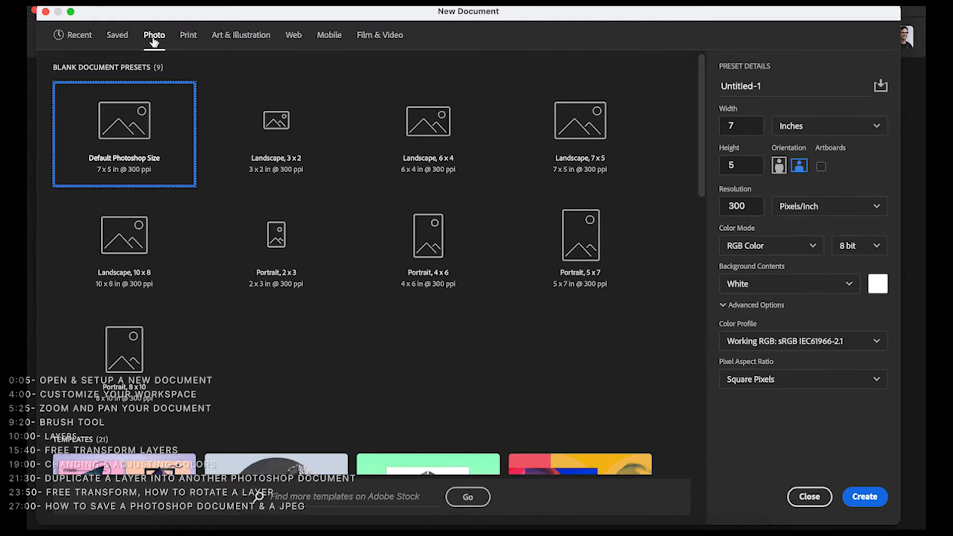
- Browse the illustration, web, mobile and video preset categories and return to the Print presets
click(188, 36)
click(233, 36)
click(293, 36)
click(326, 37)
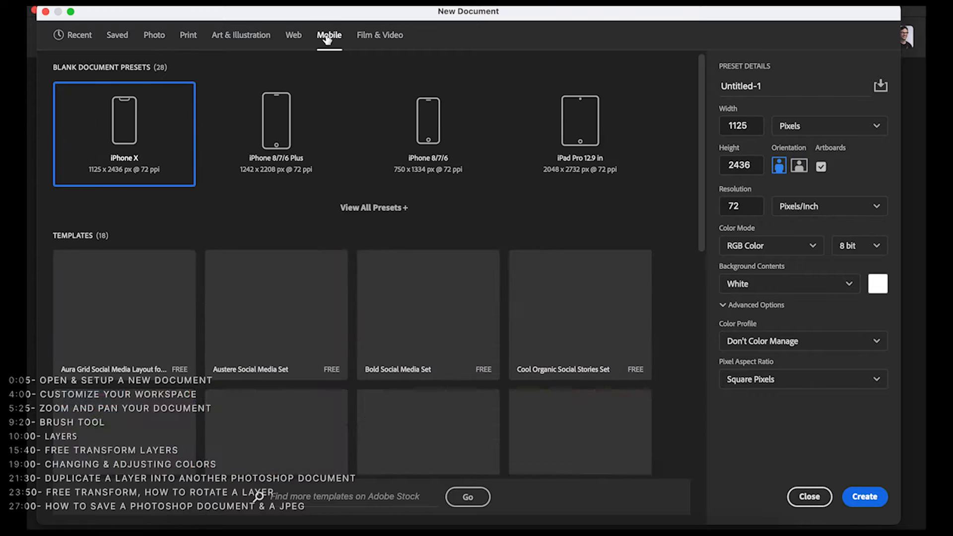
click(373, 37)
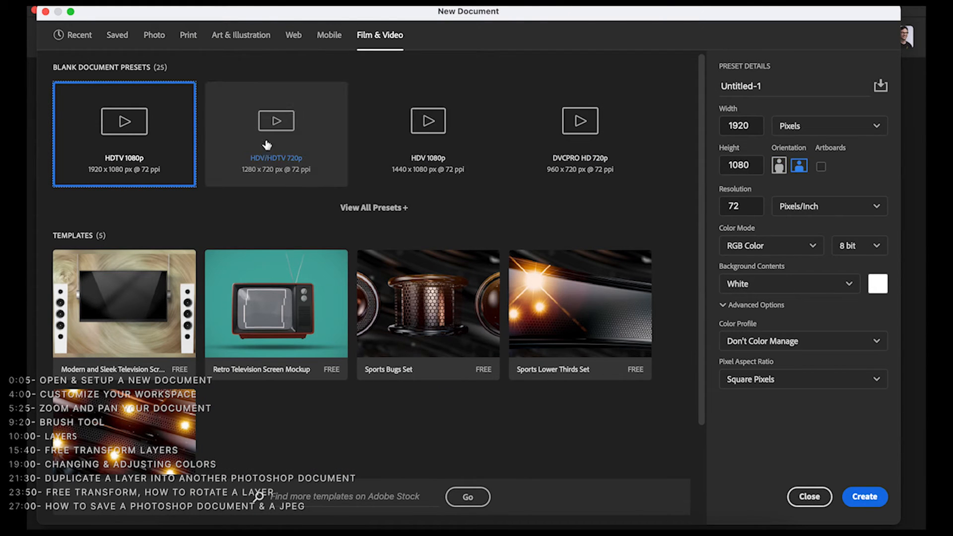
click(219, 51)
click(189, 36)
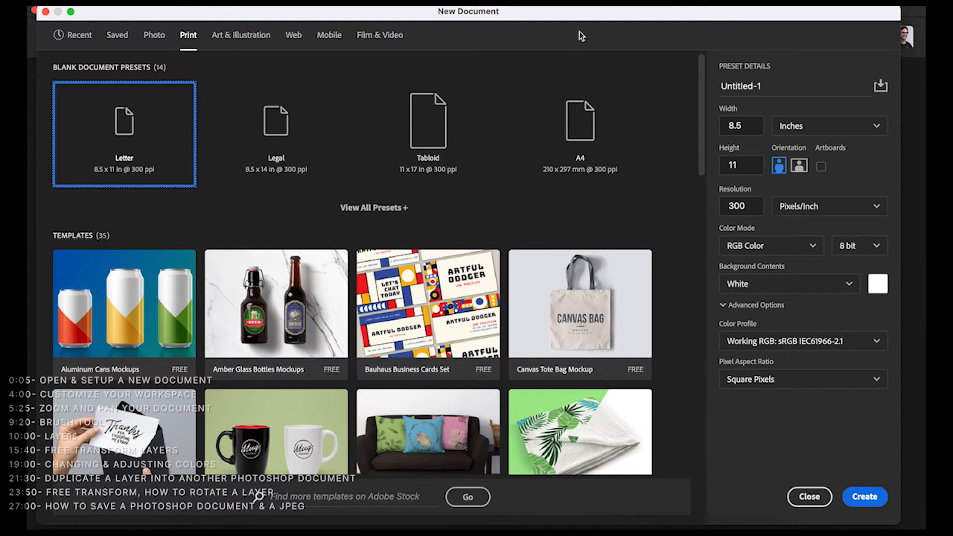
- Switch the new document's width and height units to pixels and back to inches
click(733, 127)
click(744, 165)
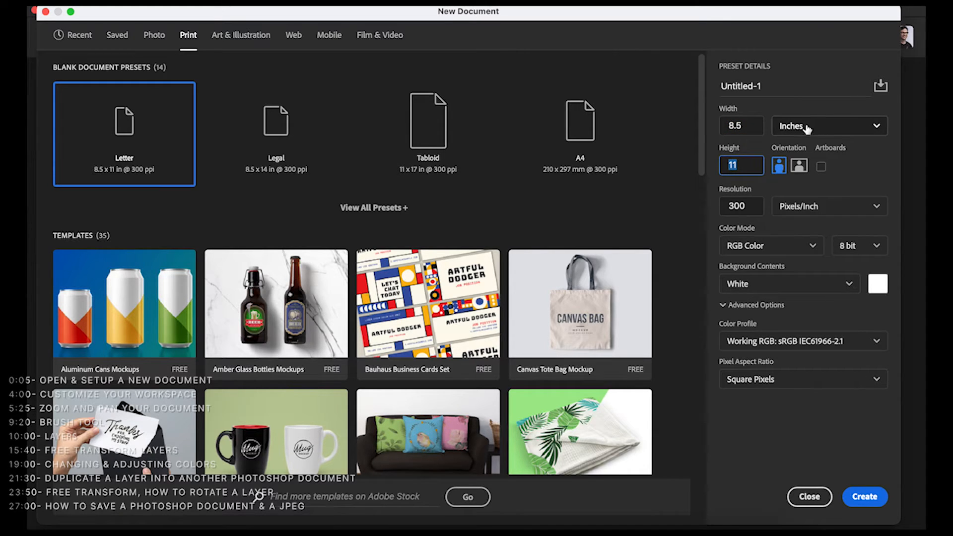
click(861, 129)
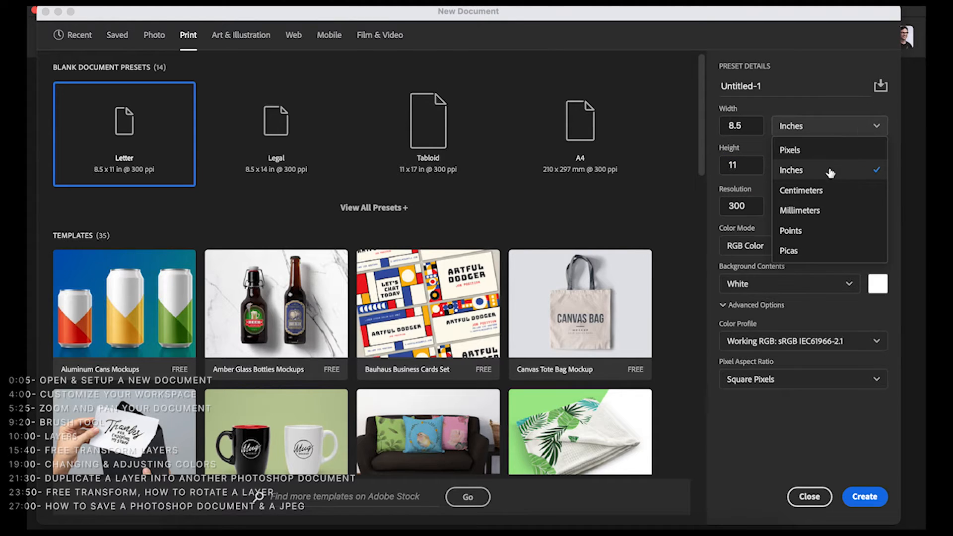
click(814, 157)
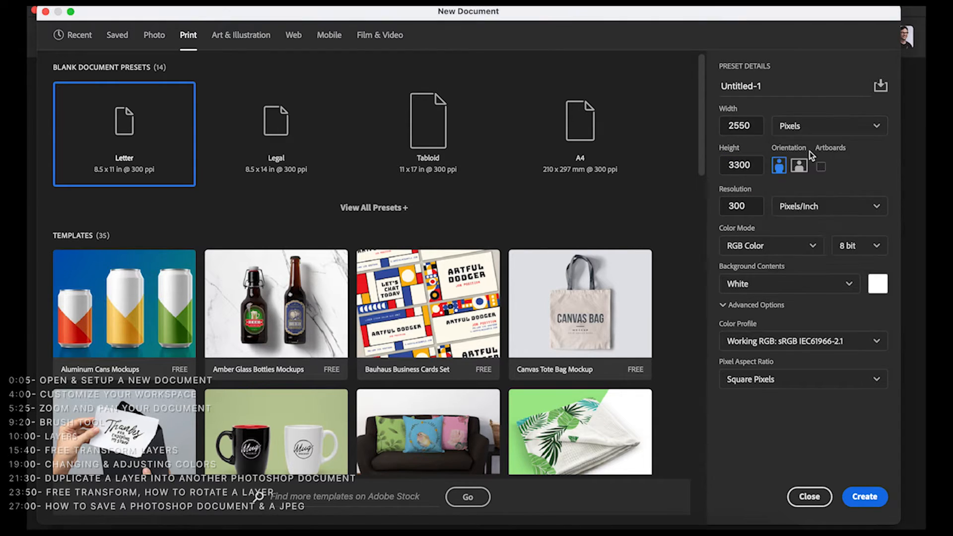
click(742, 130)
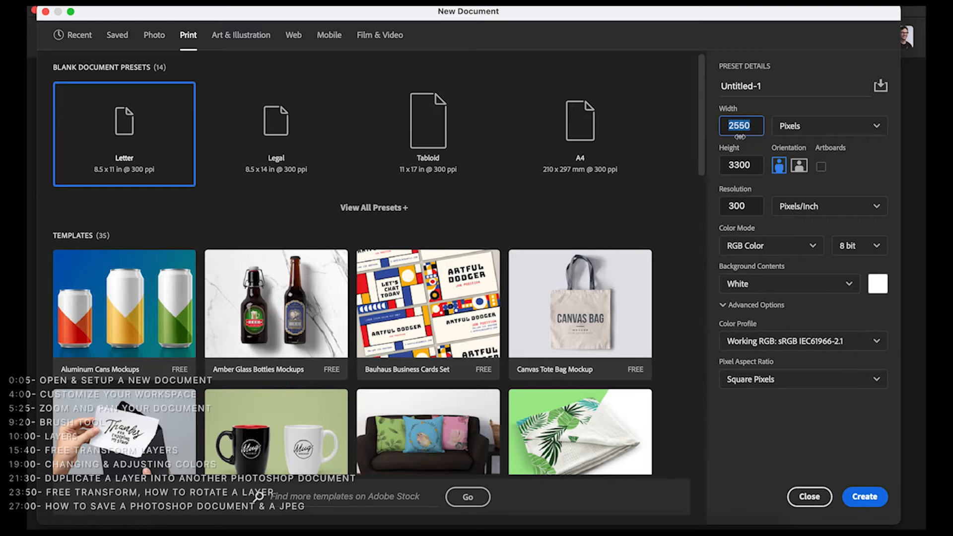
click(741, 167)
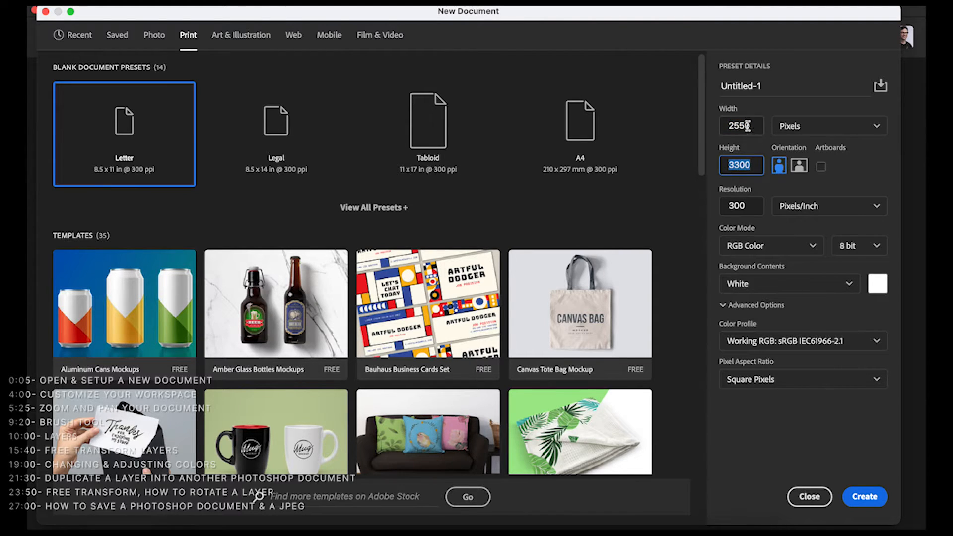
click(788, 128)
click(788, 164)
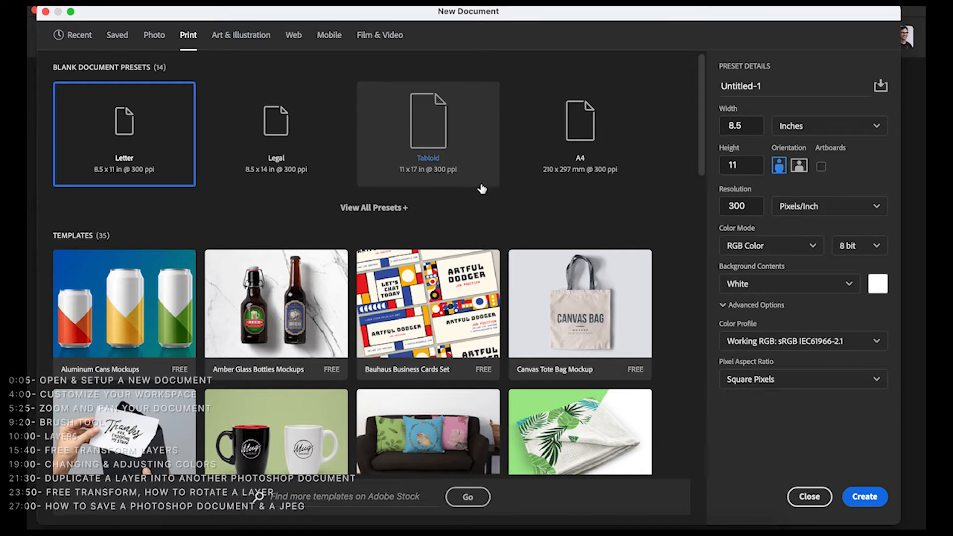
- Try landscape orientation for the page, restore portrait, and select the resolution value
click(799, 168)
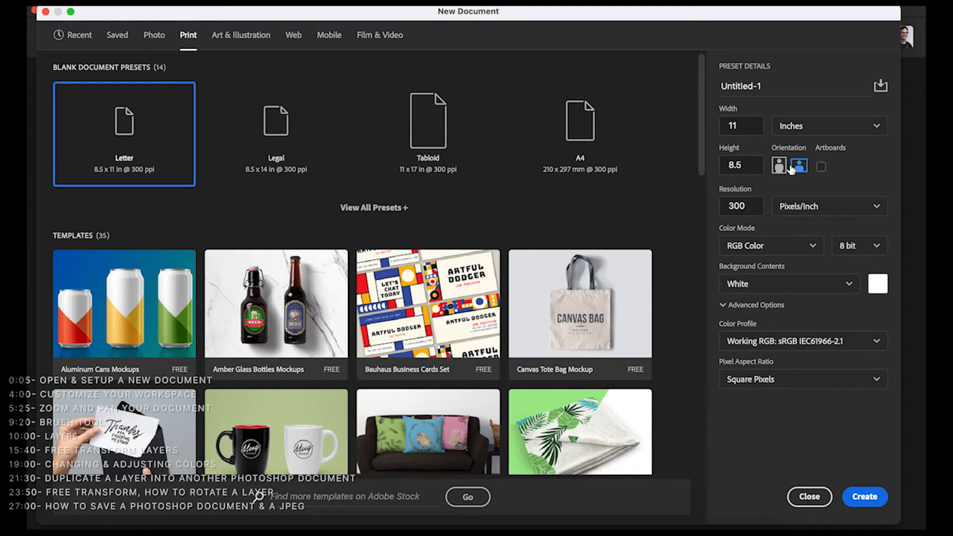
click(780, 167)
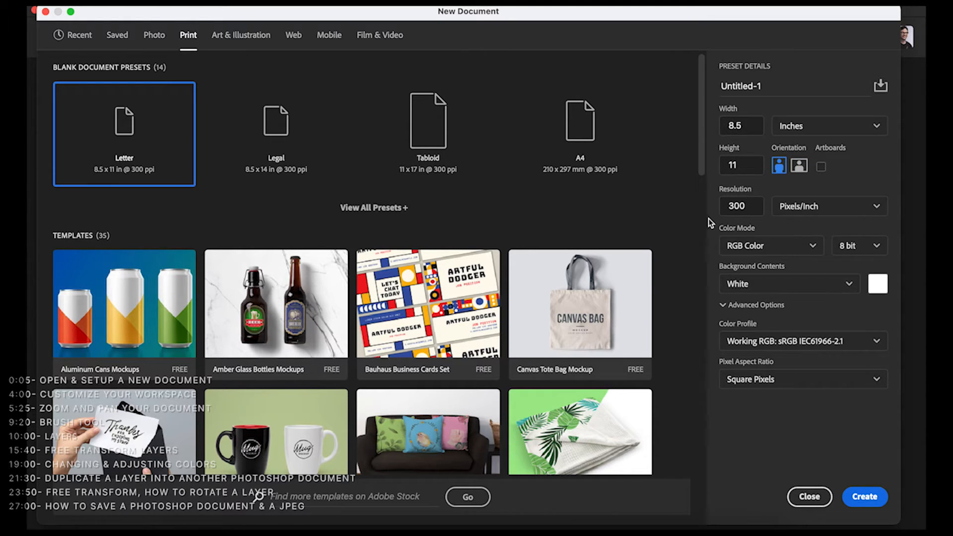
double_click(744, 206)
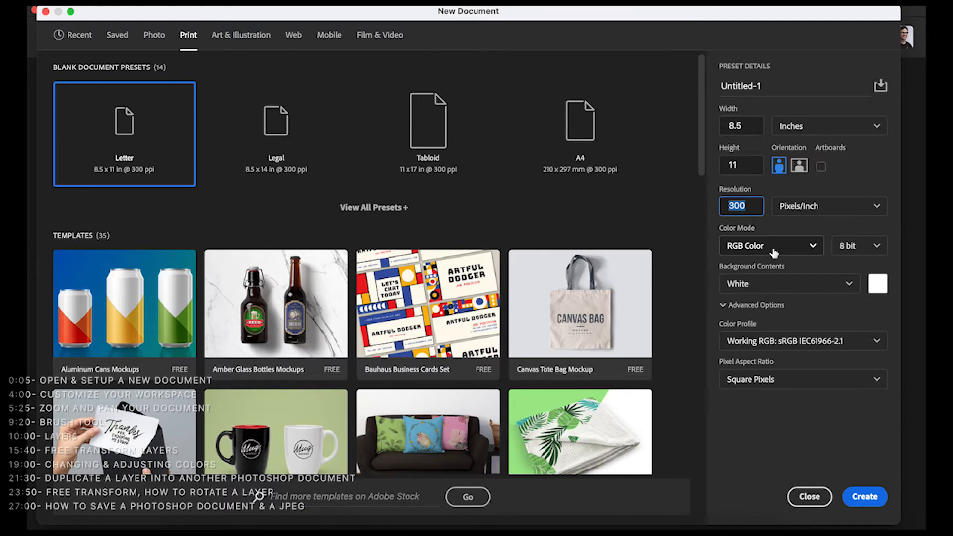
- Review the available color modes, keeping RGB Color, and set the bit depth to 16 bit
click(814, 248)
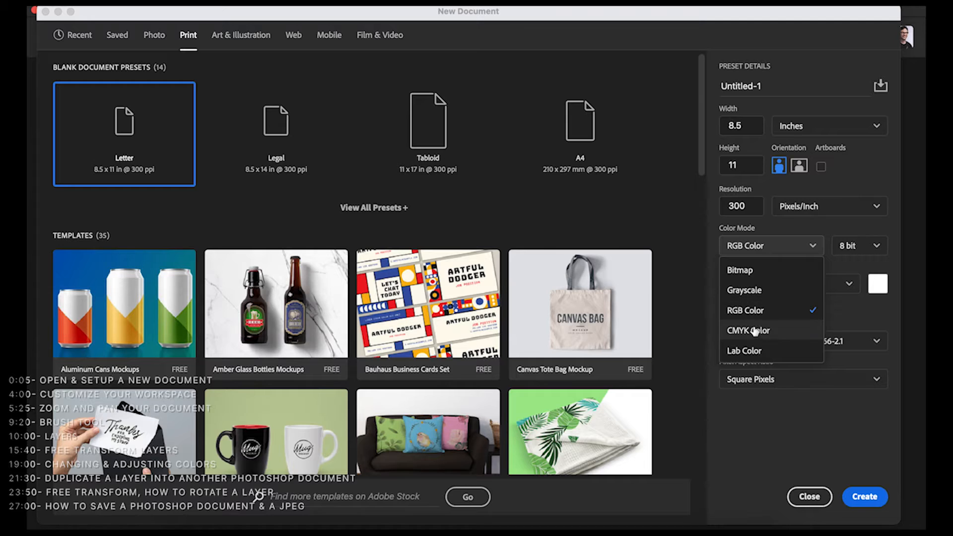
click(776, 229)
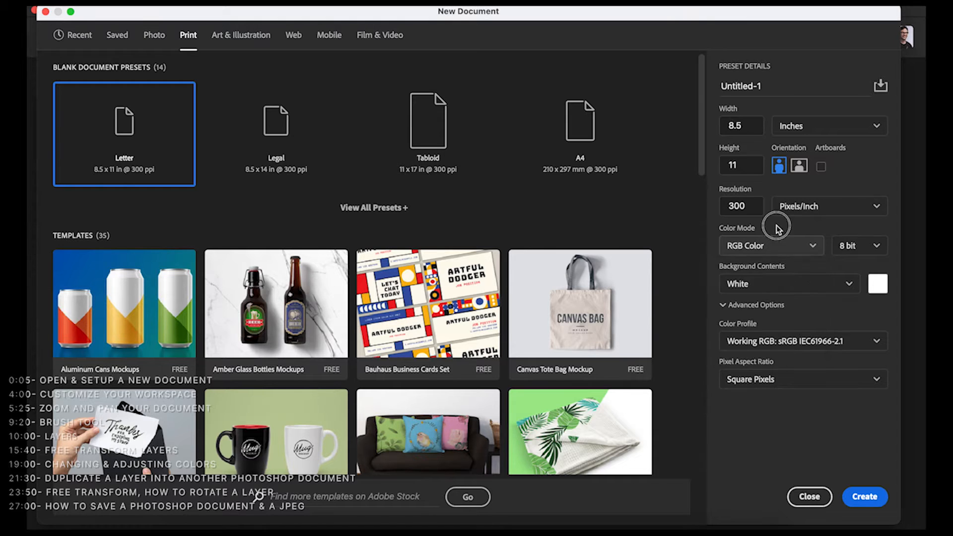
click(863, 245)
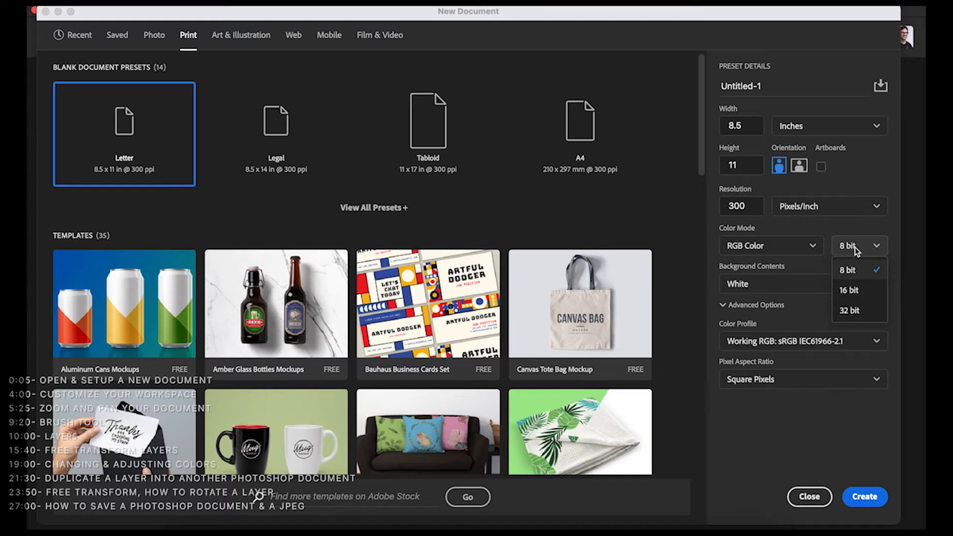
click(849, 291)
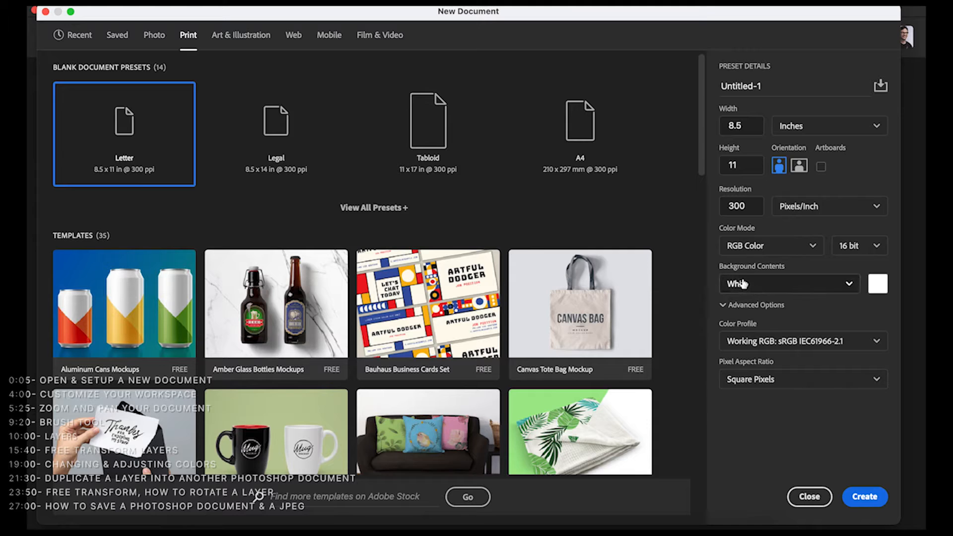
- Compare the Legal print preset and create the document from the Letter preset, 8.5 x 11 in at 300 ppi
click(268, 130)
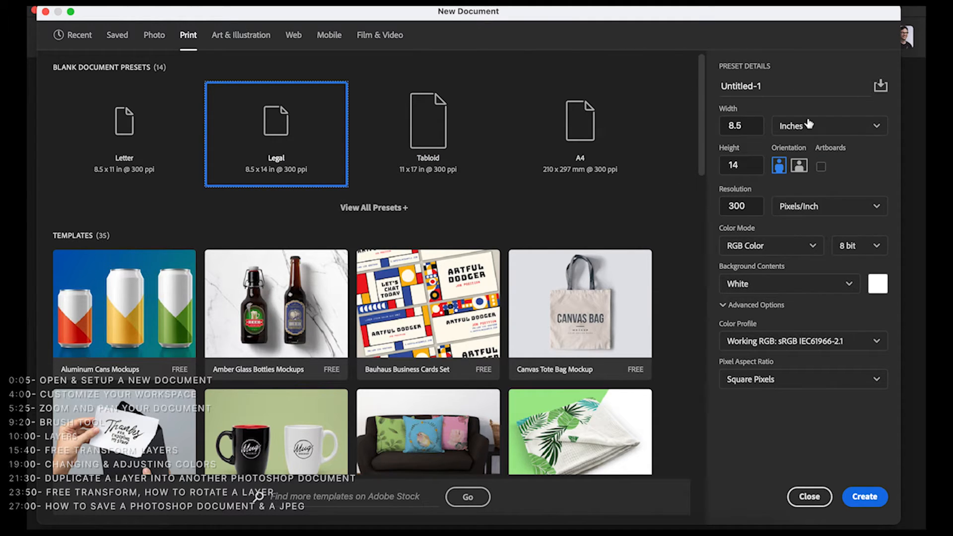
click(132, 154)
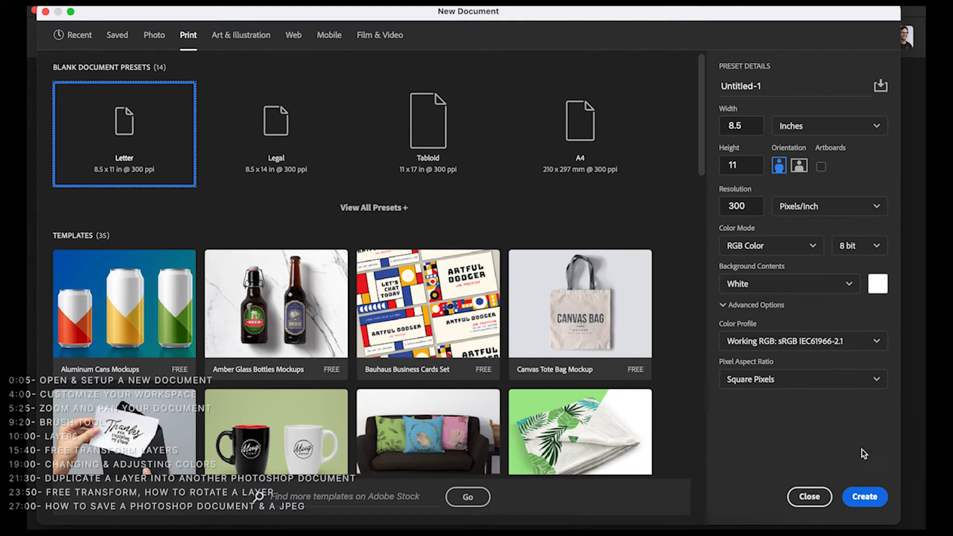
click(865, 497)
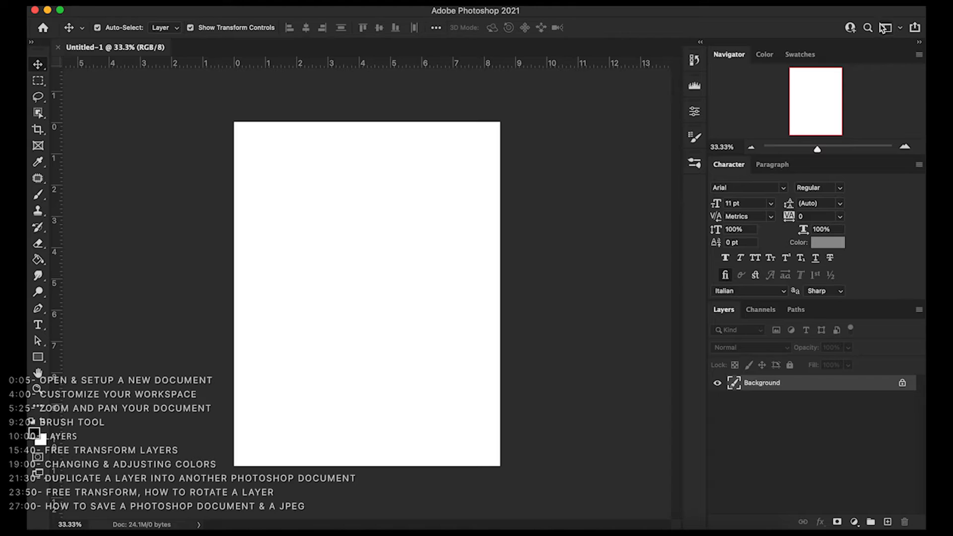
- Review the list of available workspaces and keep Essentials selected
click(900, 28)
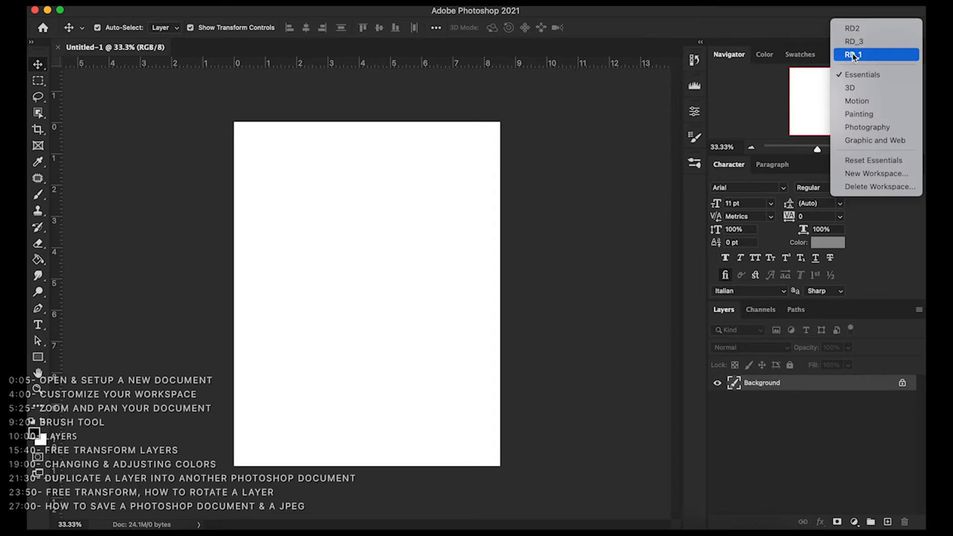
click(767, 23)
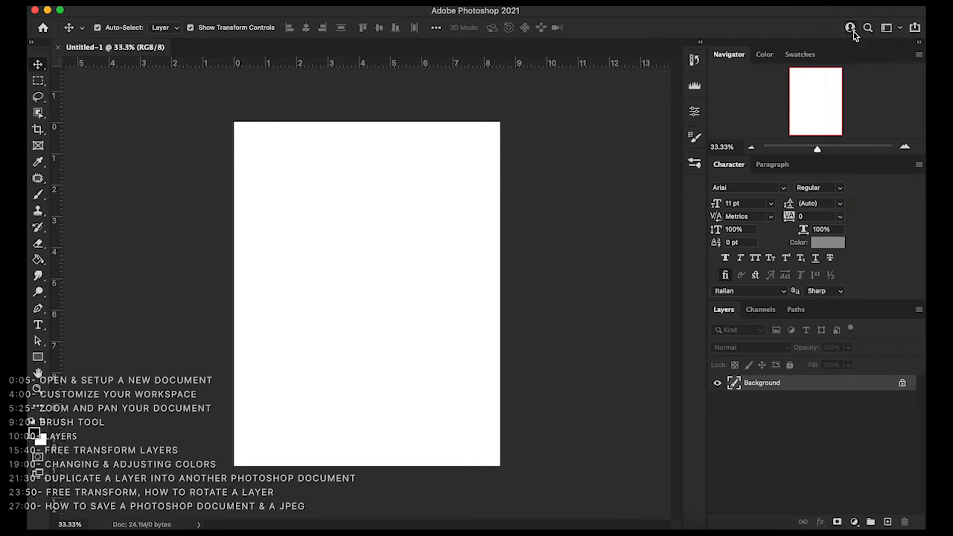
click(899, 31)
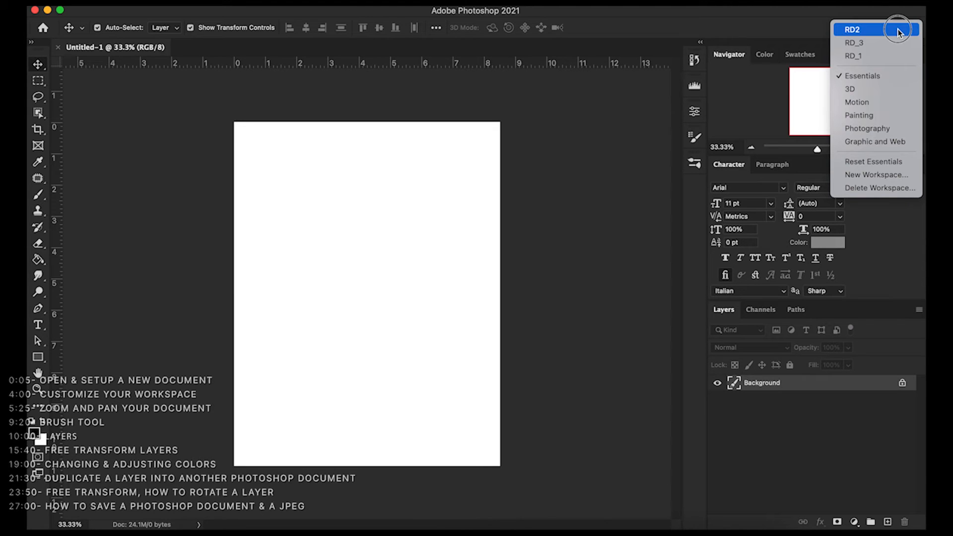
click(875, 78)
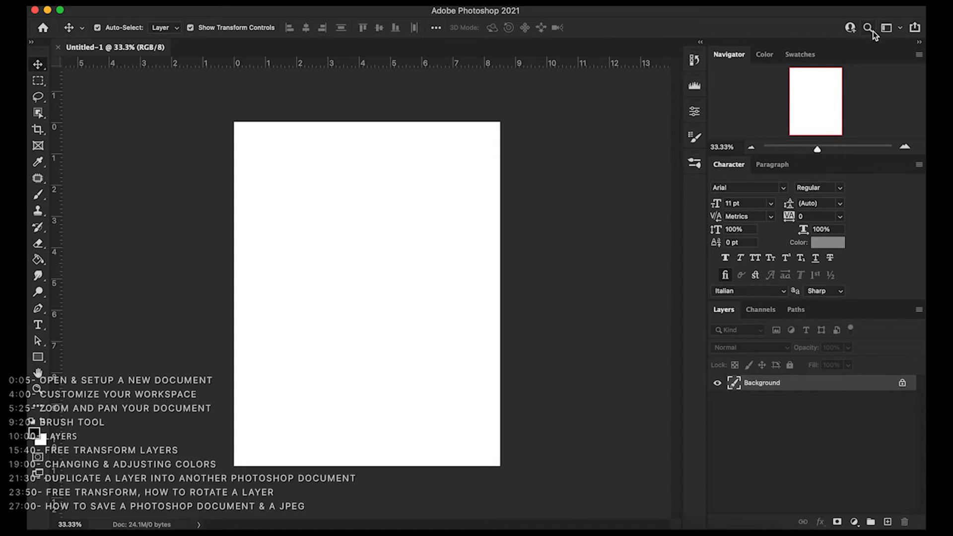
- Switch to the RD_3 workspace and return to the Essentials workspace
click(899, 30)
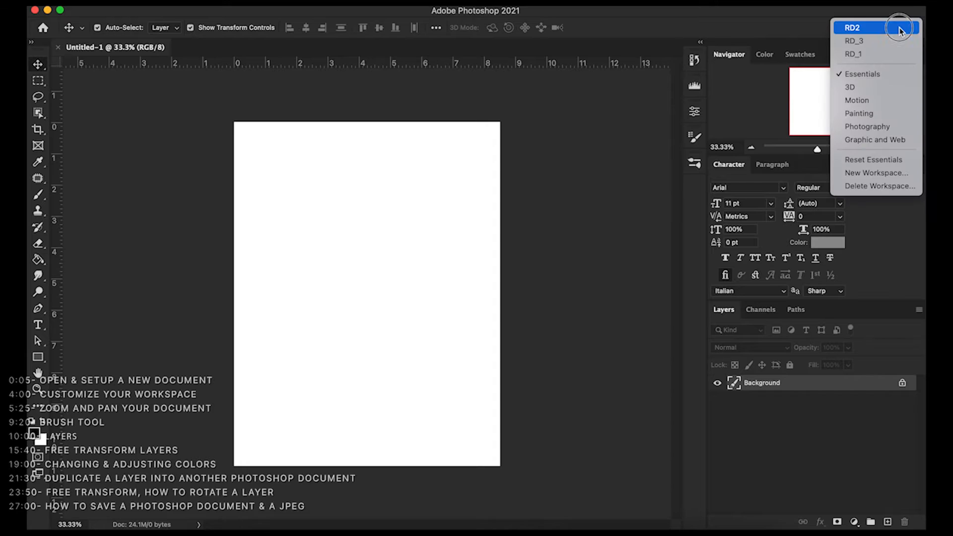
click(860, 42)
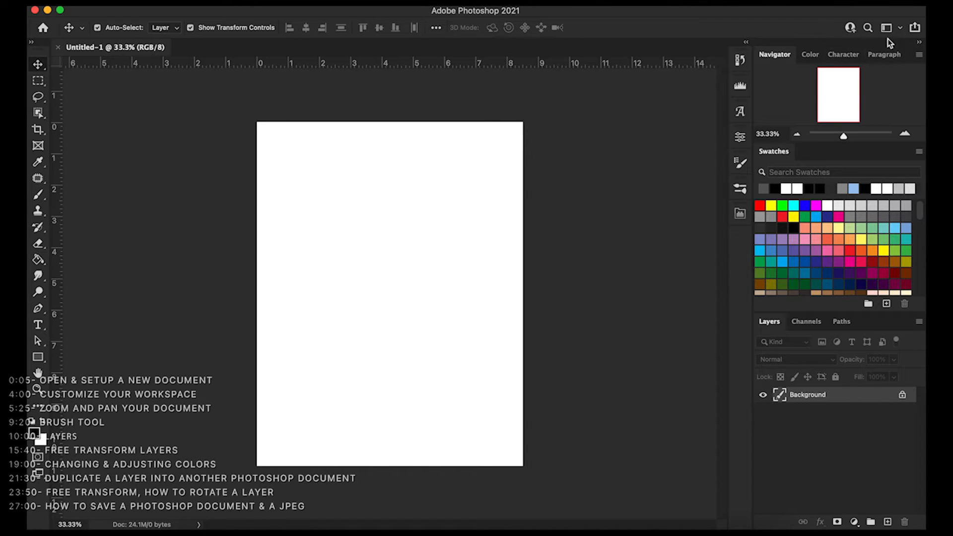
click(899, 27)
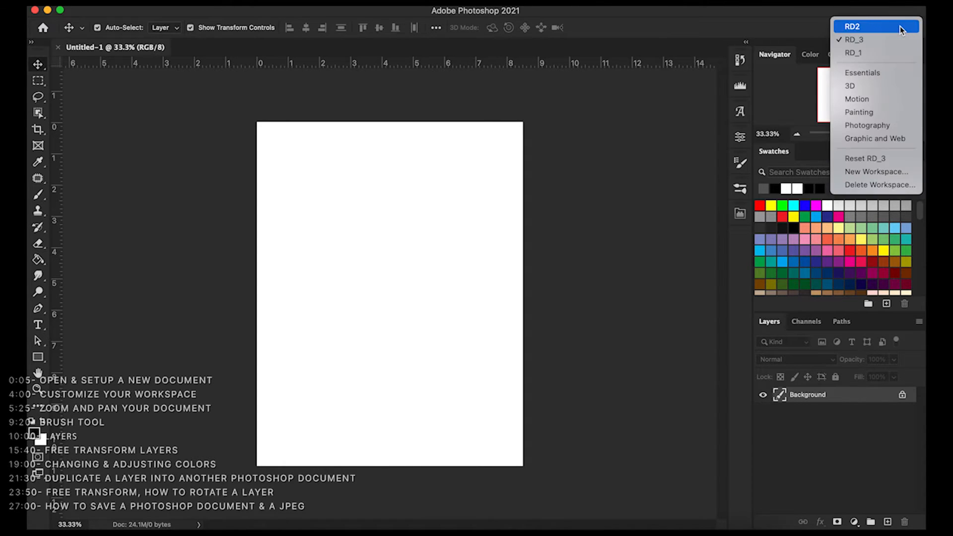
click(872, 73)
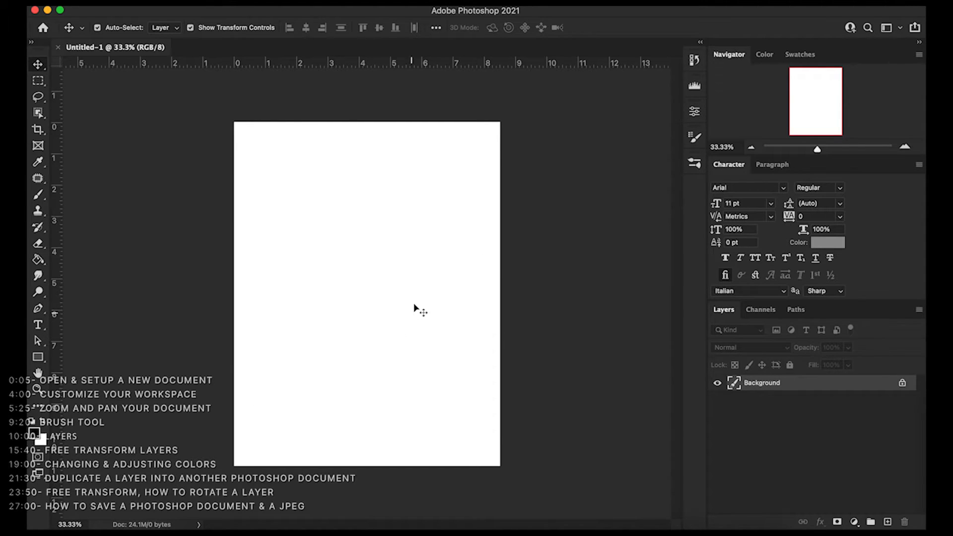
- Zoom in on the blank page to 200% with the Zoom tool, then zoom back out to 33.3%
key(z)
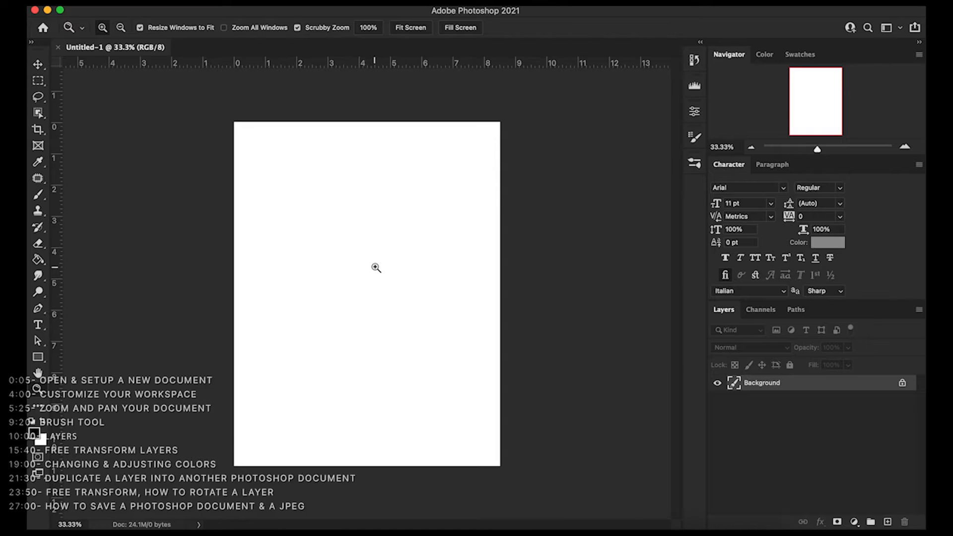
click(350, 269)
click(346, 273)
click(349, 271)
click(351, 270)
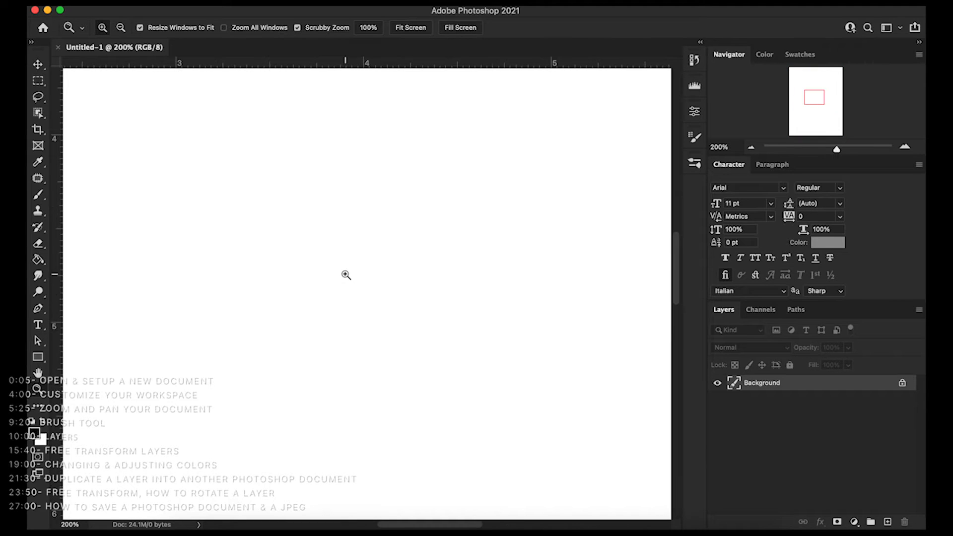
key(v)
key(z)
key(alt)
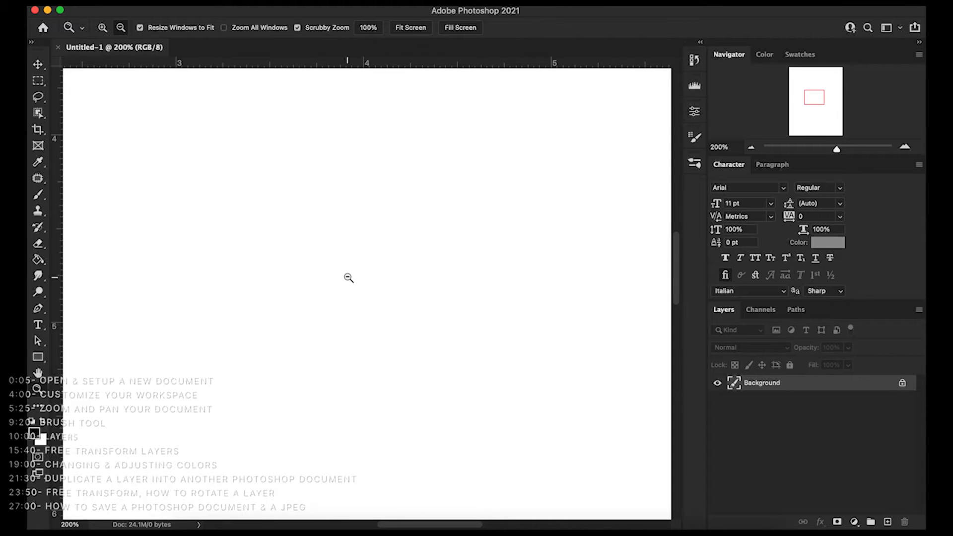
alt+click(354, 274)
alt+click(352, 274)
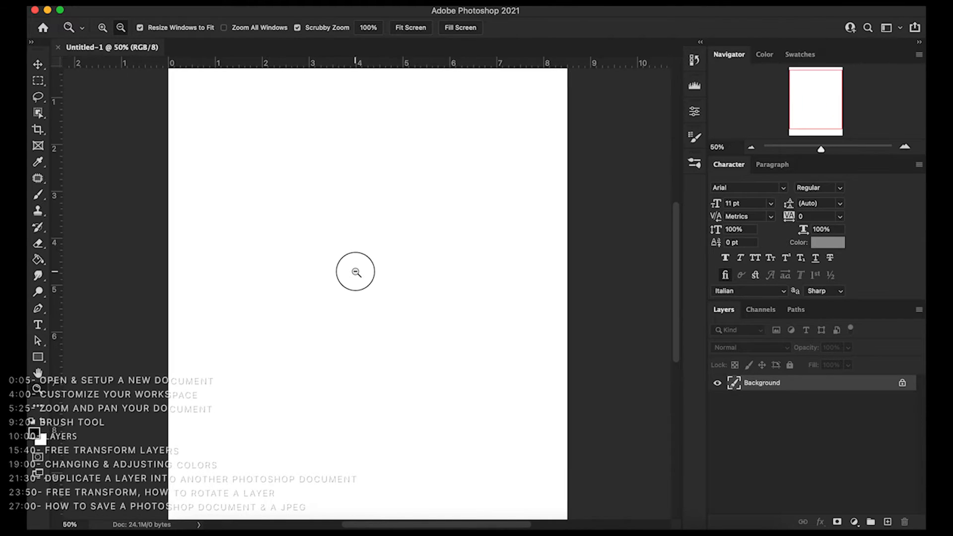
alt+click(351, 276)
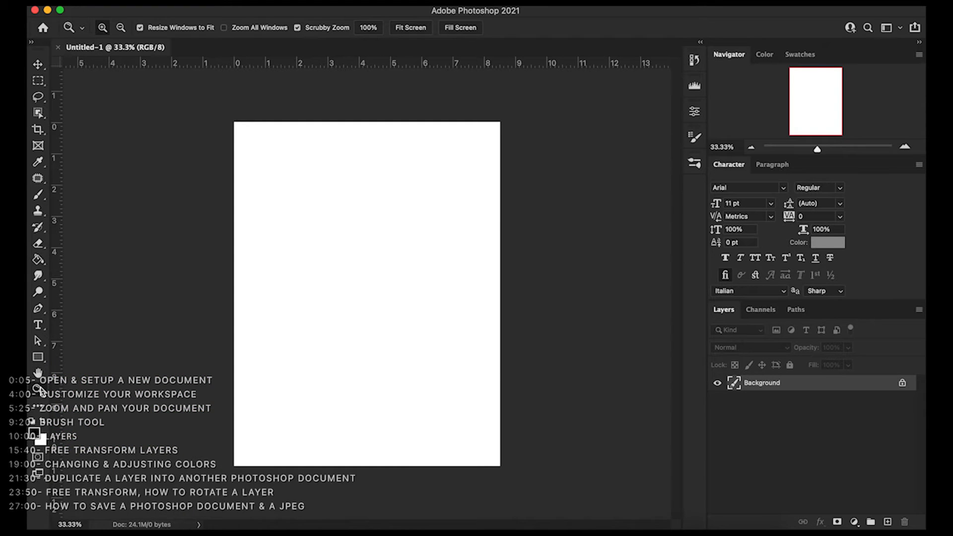
- Open the Zoom tool's help article, look through its instructions, and close it
mouse_move(37, 391)
click(176, 521)
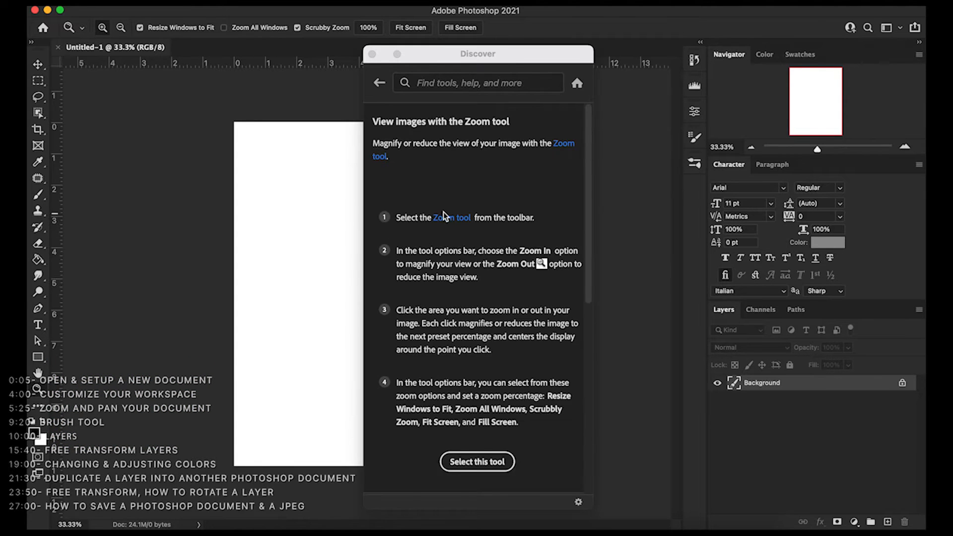
mouse_move(588, 155)
mouse_down()
mouse_move(612, 415)
mouse_move(603, 144)
mouse_up()
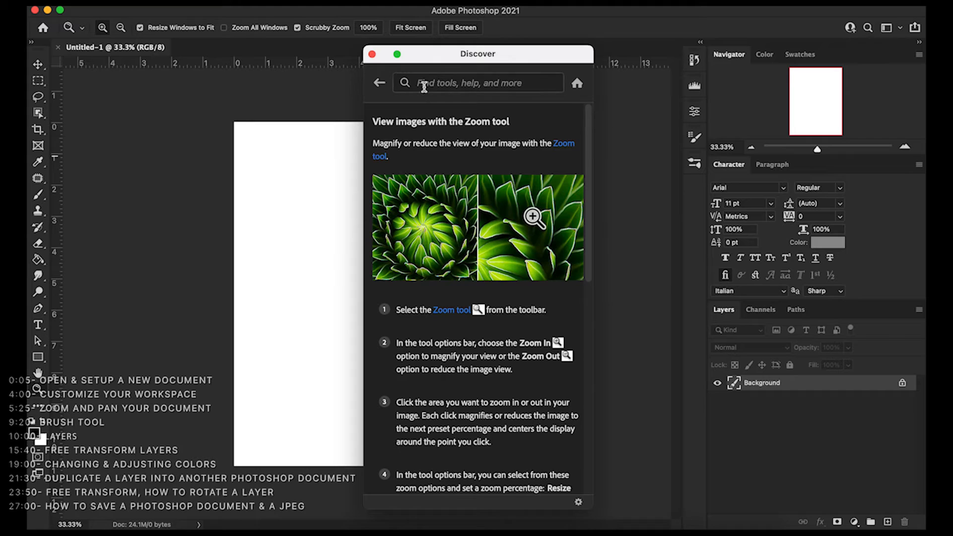
click(371, 54)
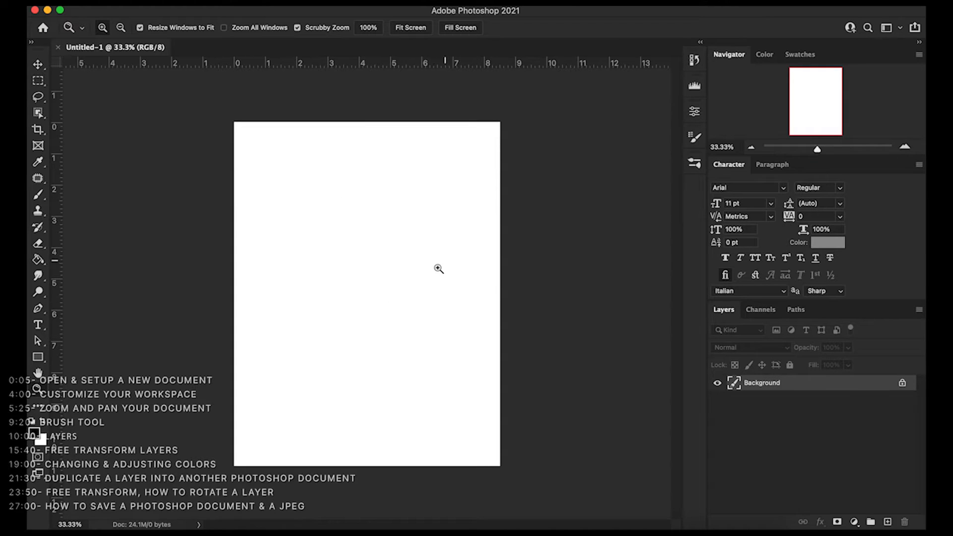
- Zoom in on the page to 100% with the Zoom tool
click(368, 262)
click(371, 261)
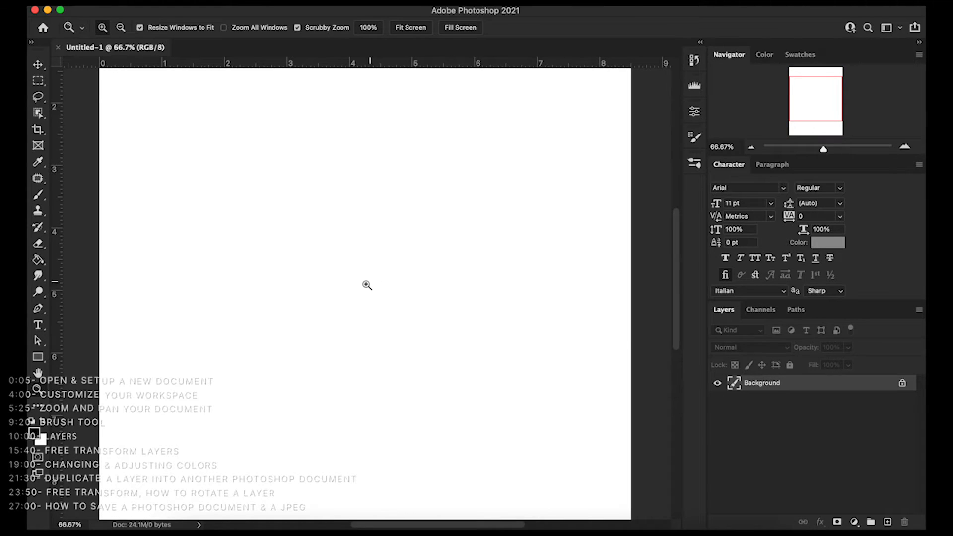
click(149, 365)
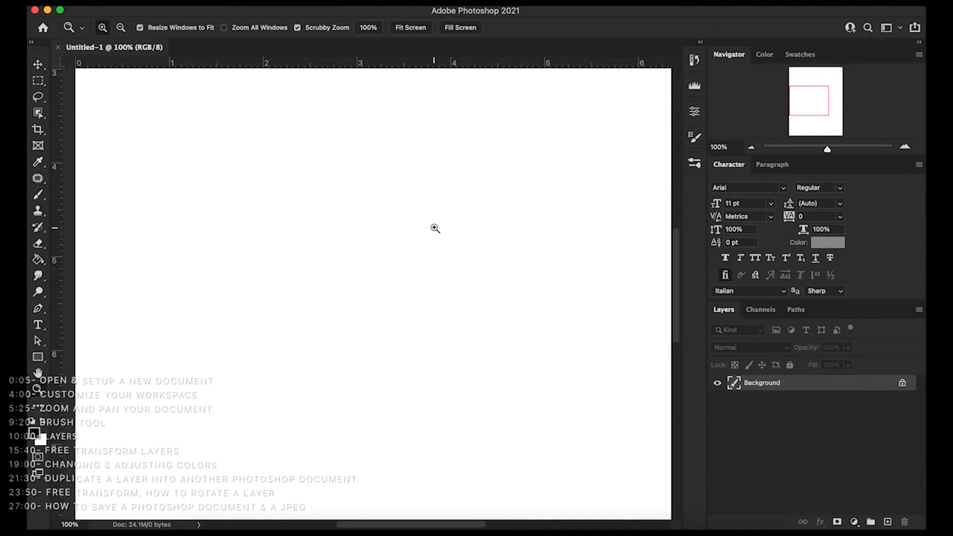
- Pan around the magnified page with the Hand tool until its upper-left corner is in view
key(h)
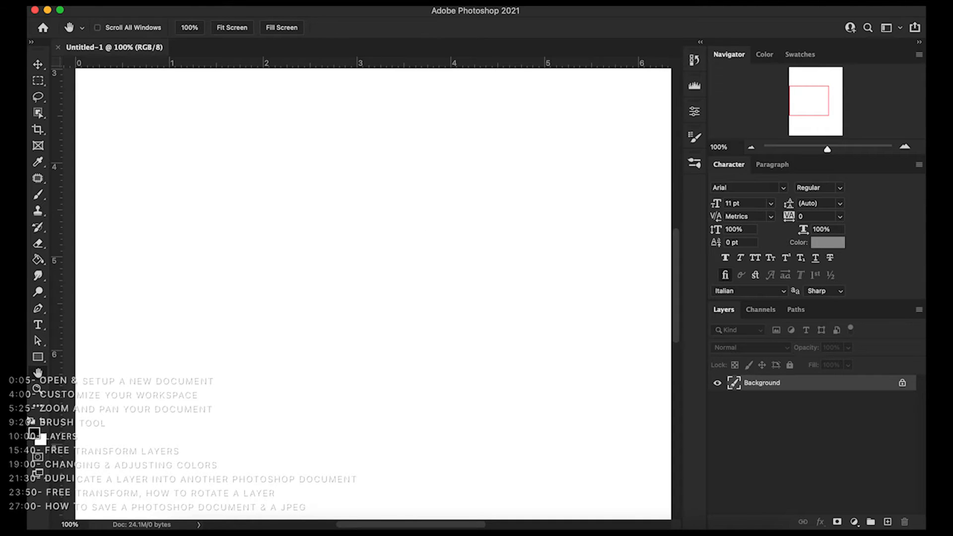
drag(398, 272, 260, 399)
drag(454, 244, 295, 316)
drag(456, 244, 405, 398)
drag(367, 263, 555, 268)
drag(283, 251, 461, 245)
drag(241, 242, 317, 200)
click(281, 236)
drag(280, 236, 284, 226)
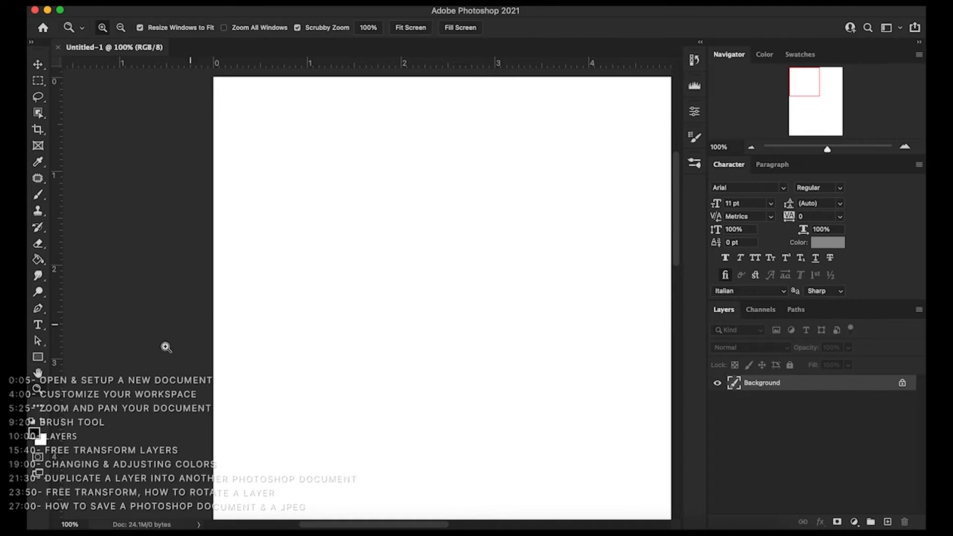
- Choose the Hand Tool from its tool group and shift the page slightly down and to the left
click(39, 375)
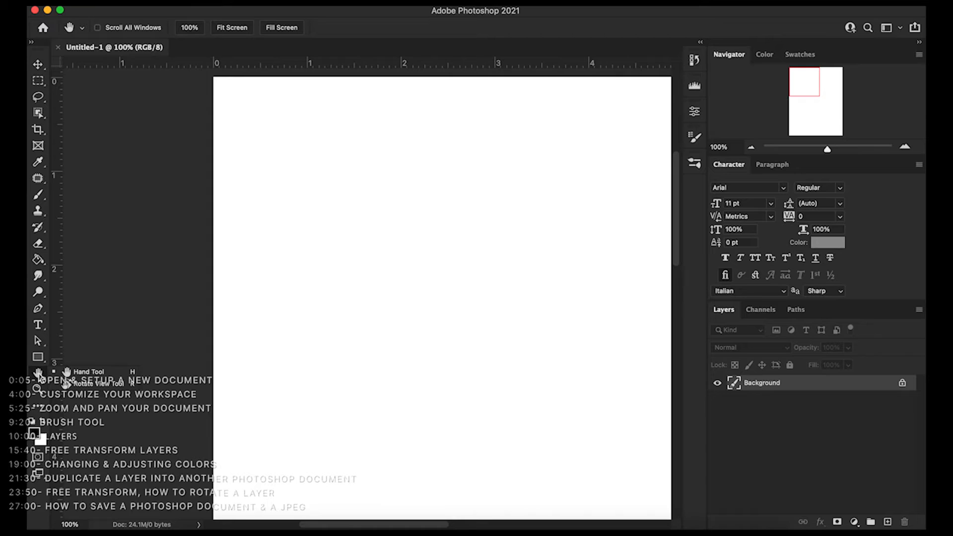
click(93, 372)
drag(272, 220, 225, 264)
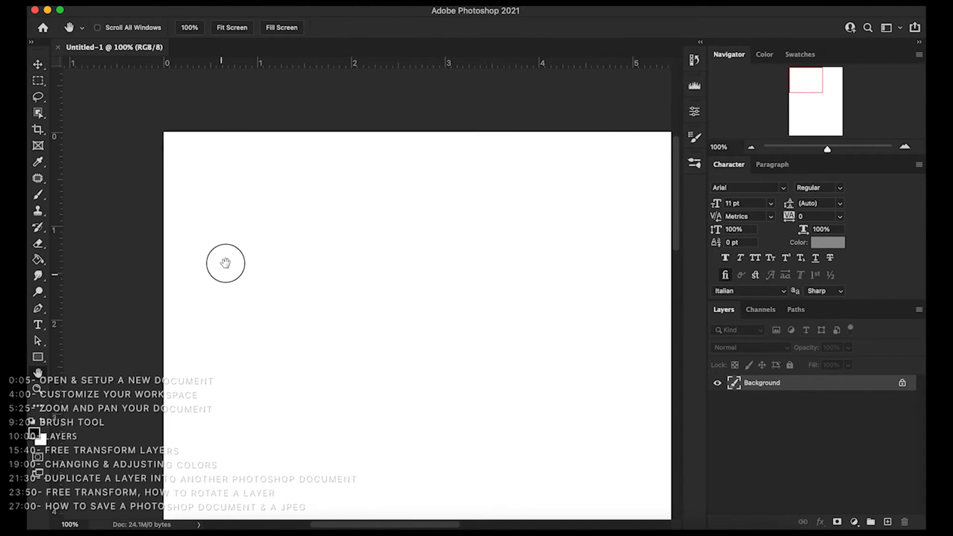
- Zoom out from the page to 50% with the Zoom tool
alt+click(347, 296)
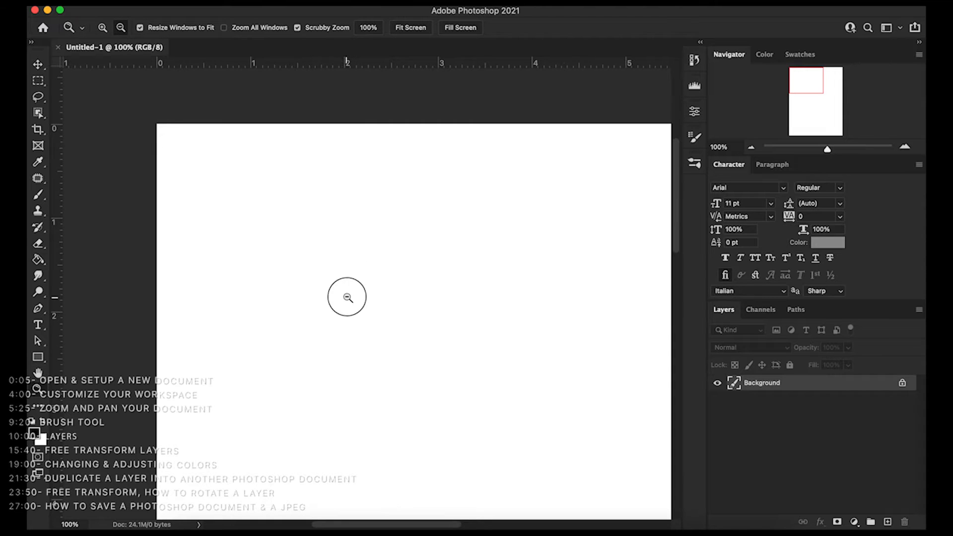
key(super)
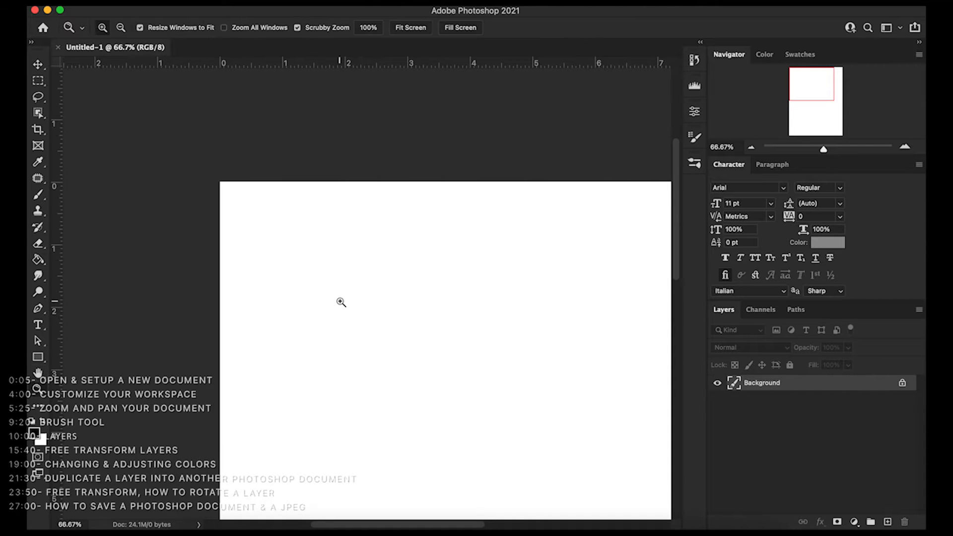
key(alt)
click(420, 320)
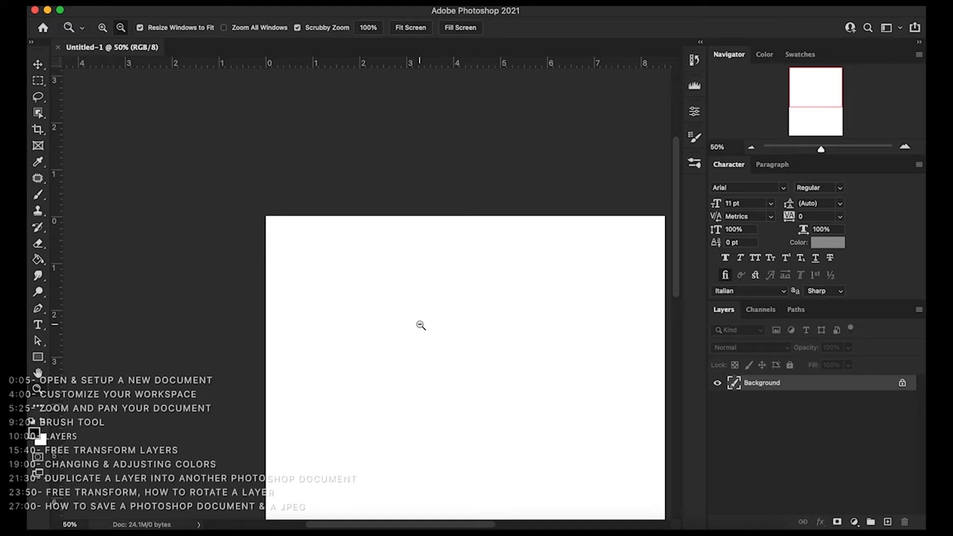
- Fit the page to the screen, magnify it to about 1102% with the Navigator, and fit it again
key(h)
key(super+0)
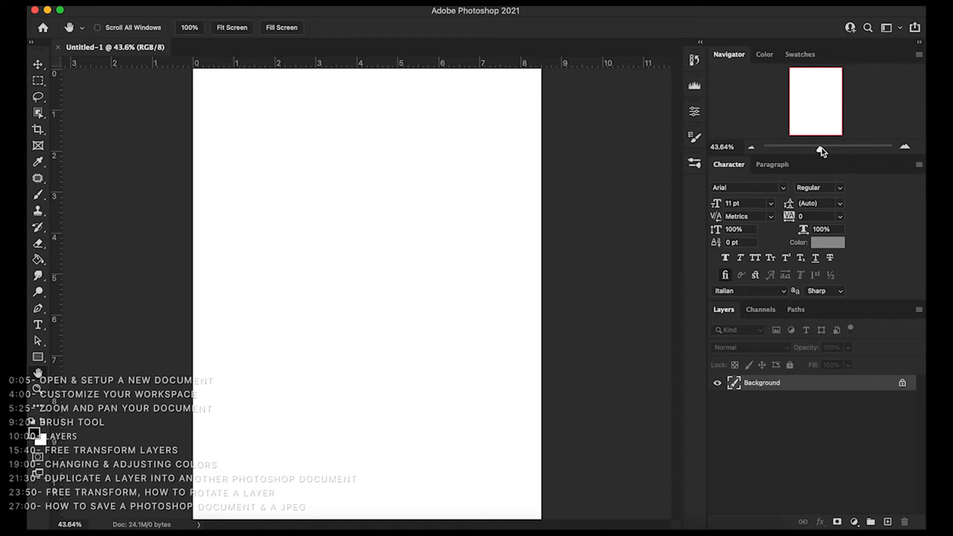
drag(821, 148, 860, 147)
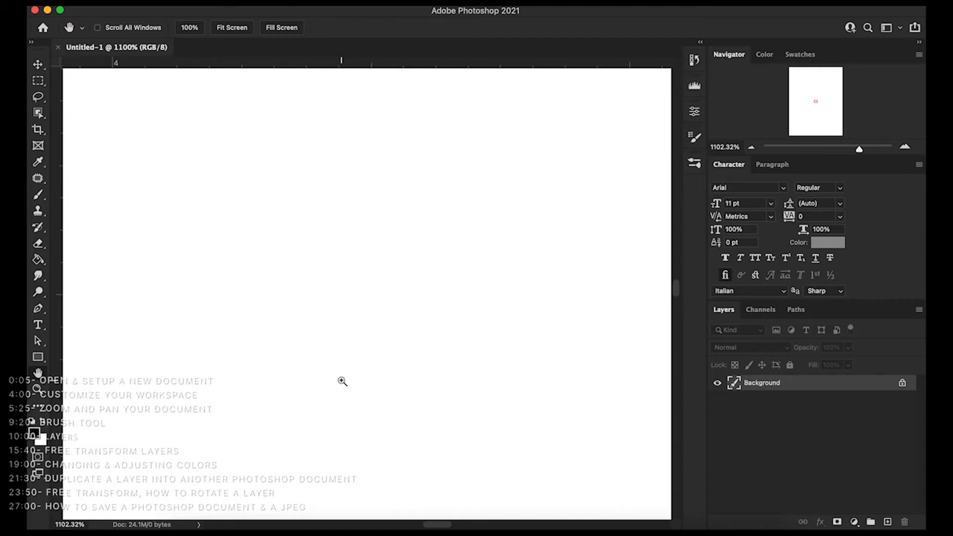
key(super+0)
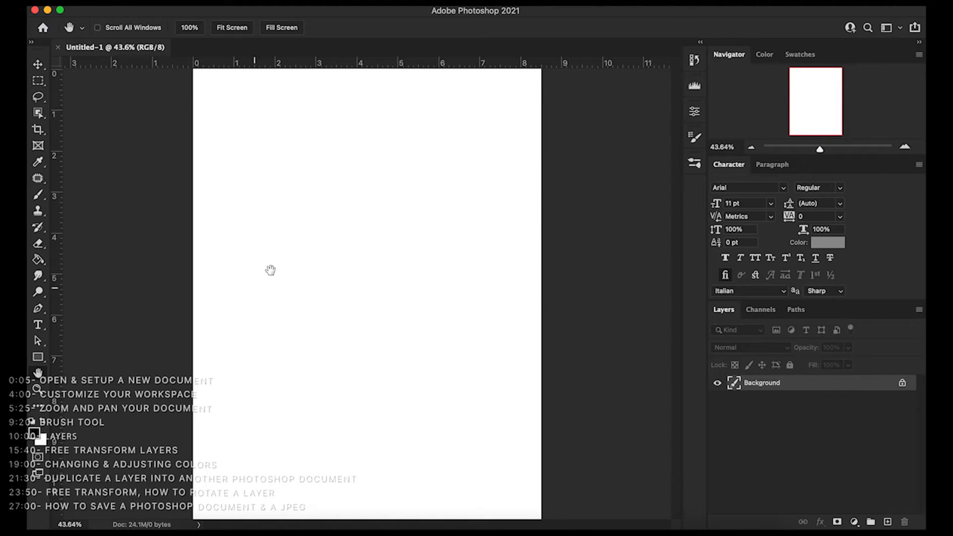
- Zoom in near the page's right edge with the Zoom tool, zoom out to 25%, and fit the page to the screen
click(39, 391)
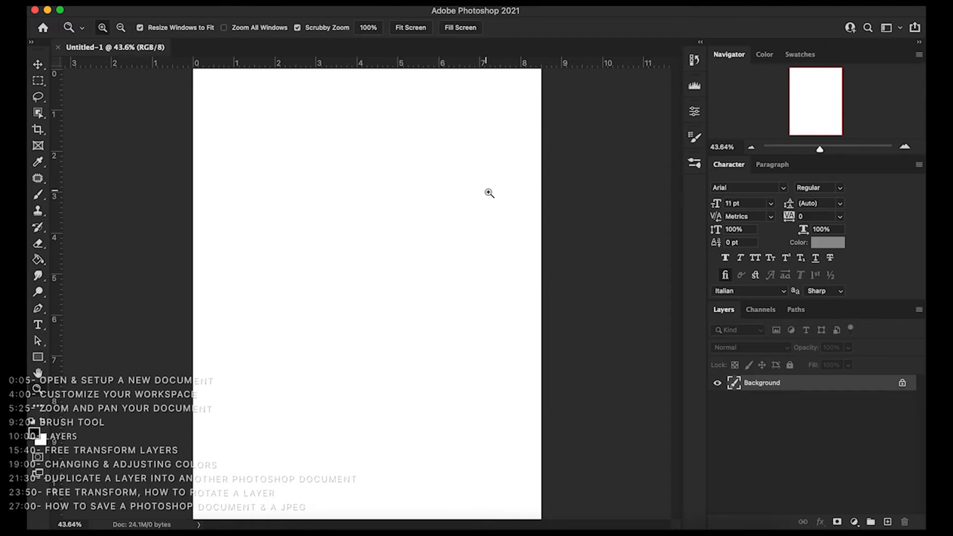
click(512, 186)
click(516, 200)
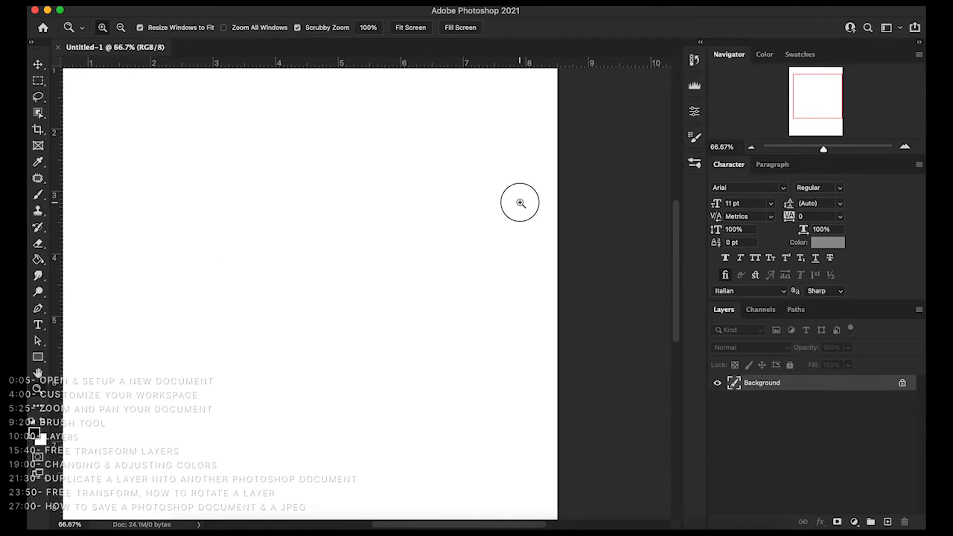
click(491, 213)
click(511, 221)
alt+click(528, 239)
alt+click(516, 242)
alt+click(504, 247)
alt+click(476, 251)
alt+click(447, 256)
alt+click(422, 260)
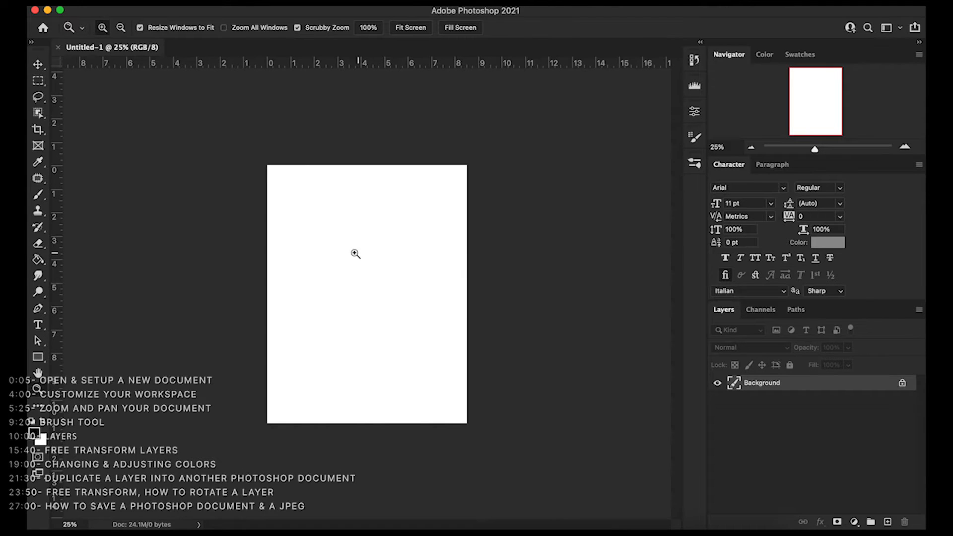
drag(310, 218, 332, 235)
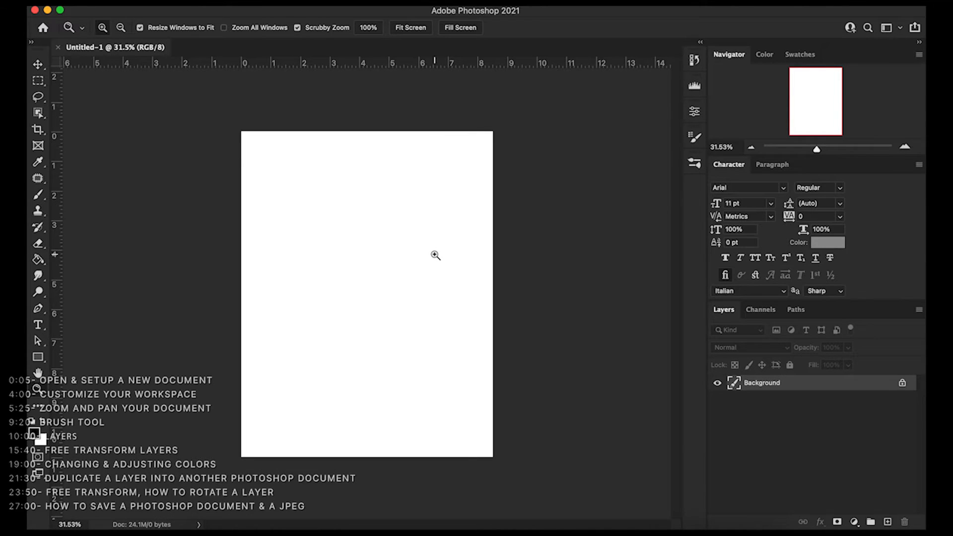
key(super+0)
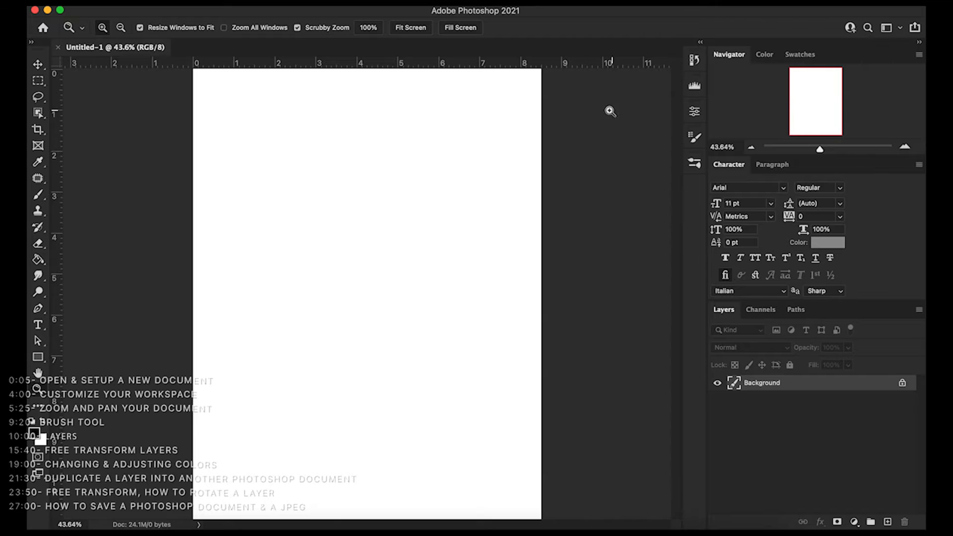
- Hide the Navigator panel and show it again
click(443, 2)
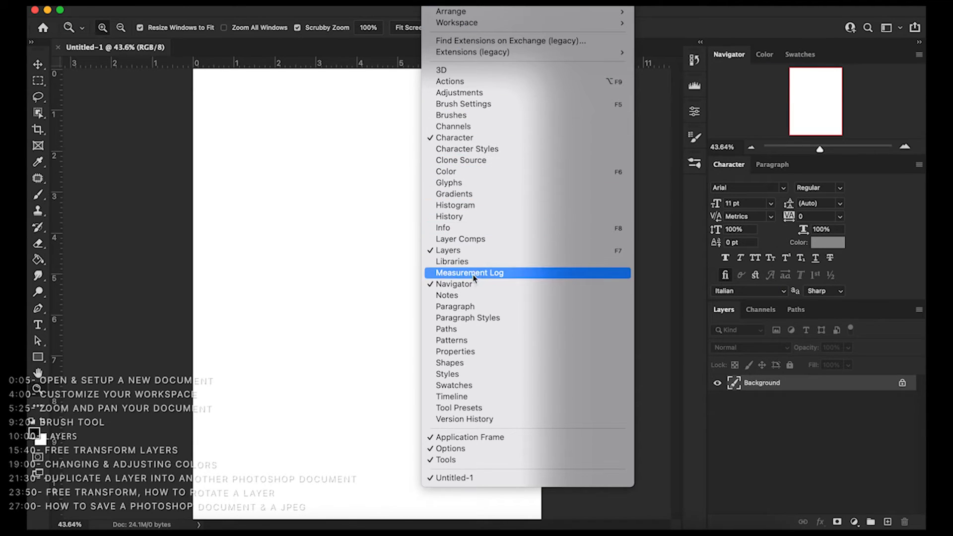
click(464, 285)
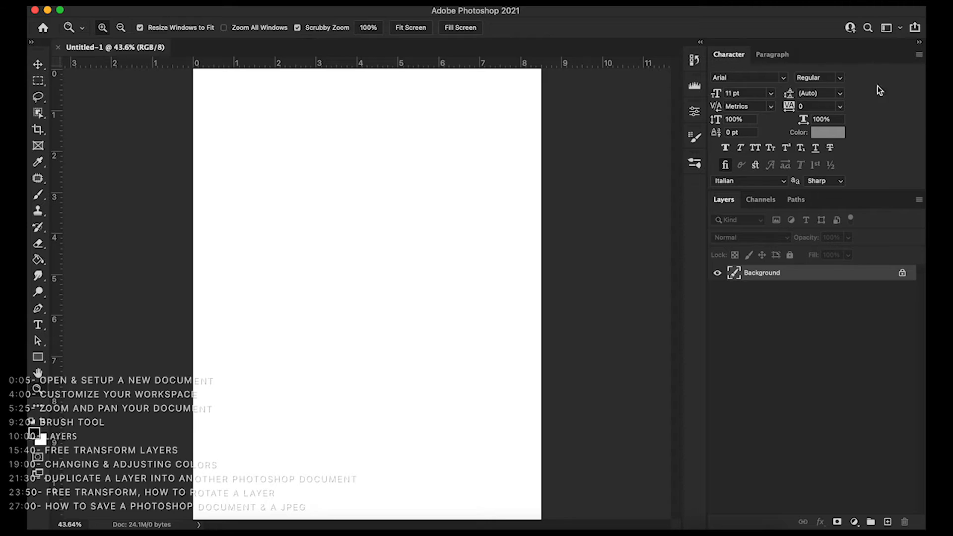
click(439, 2)
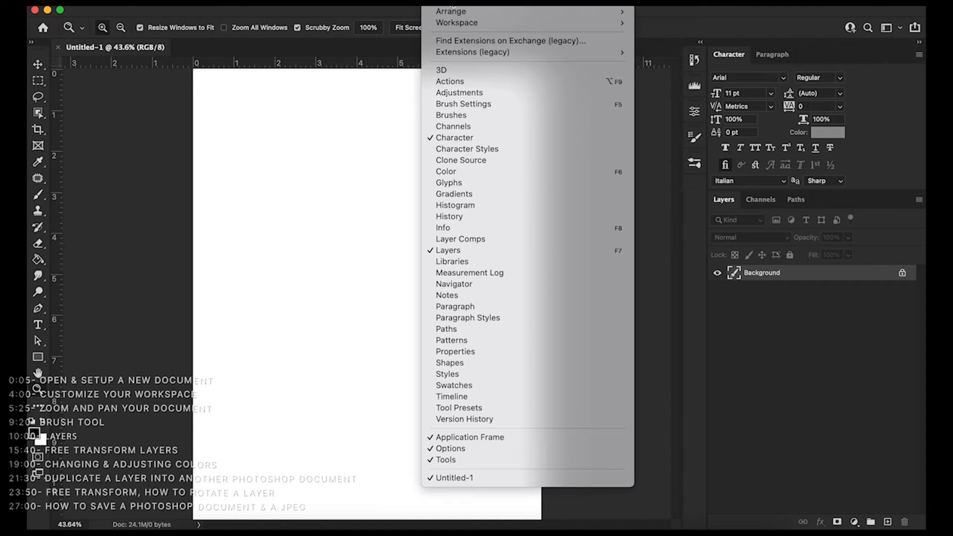
click(465, 287)
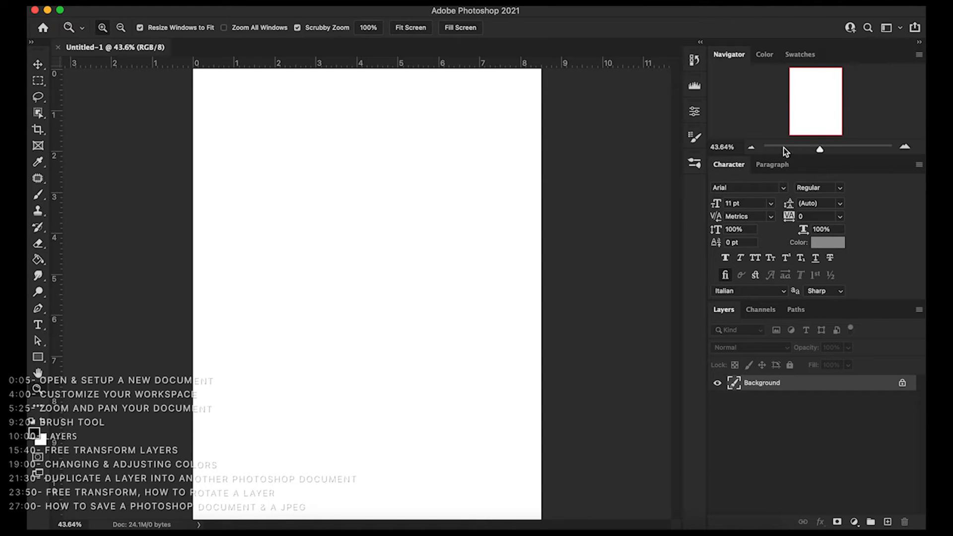
- Magnify the page to about 182% with the Navigator, shift the viewed area down, and reduce the zoom to about 165%
mouse_move(817, 149)
mouse_down()
mouse_move(808, 151)
mouse_move(836, 148)
mouse_up()
mouse_move(814, 102)
mouse_down()
mouse_move(792, 95)
mouse_move(786, 75)
mouse_move(852, 72)
mouse_move(850, 110)
mouse_move(825, 119)
mouse_move(813, 109)
mouse_up()
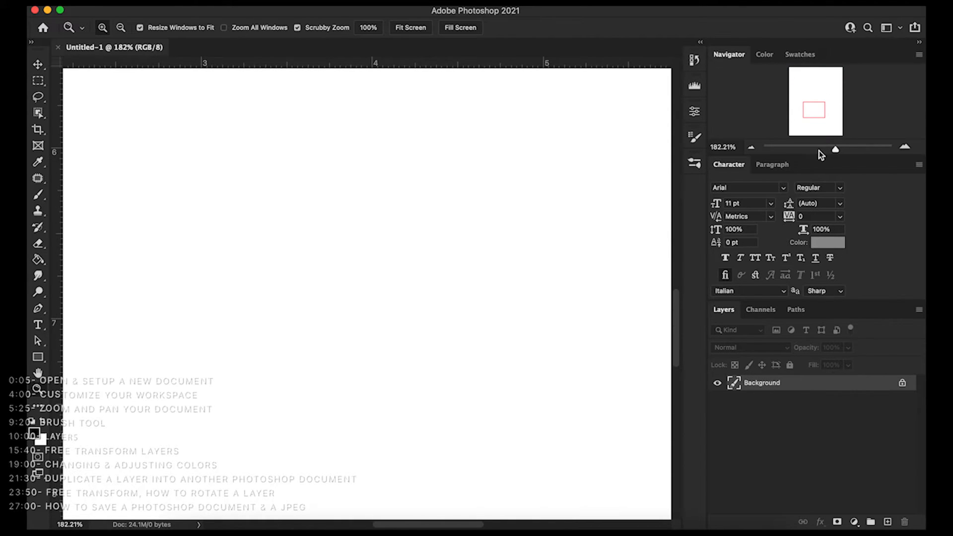
drag(834, 149, 834, 149)
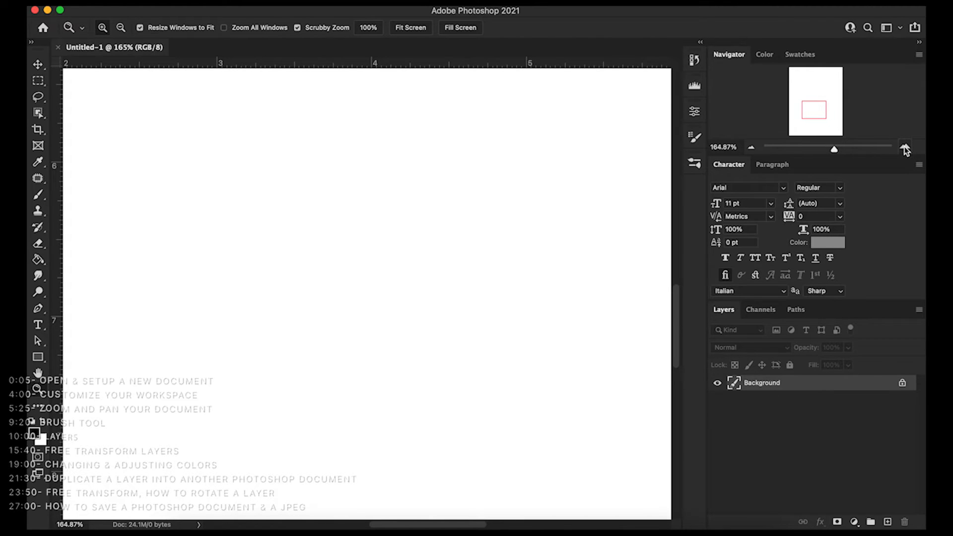
- Use the Navigator's stepwise zoom to magnify the page to 400% and reduce it to 33.33%
click(905, 148)
click(905, 147)
click(905, 148)
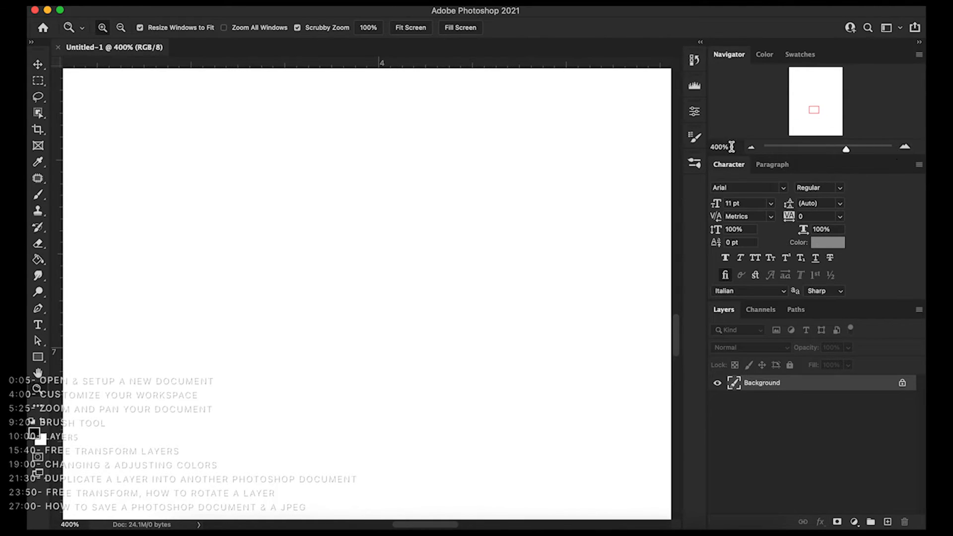
click(751, 148)
click(750, 147)
click(751, 147)
click(751, 147)
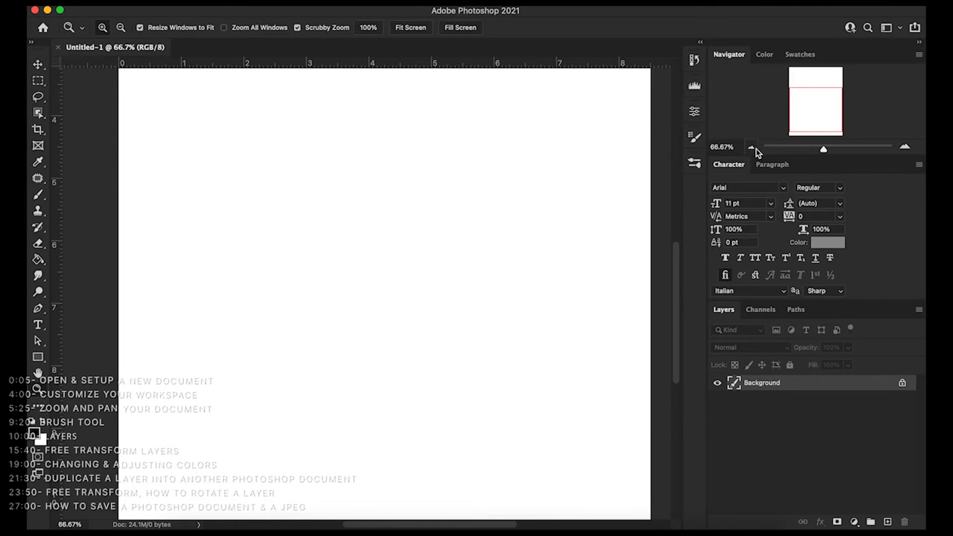
click(751, 148)
click(751, 147)
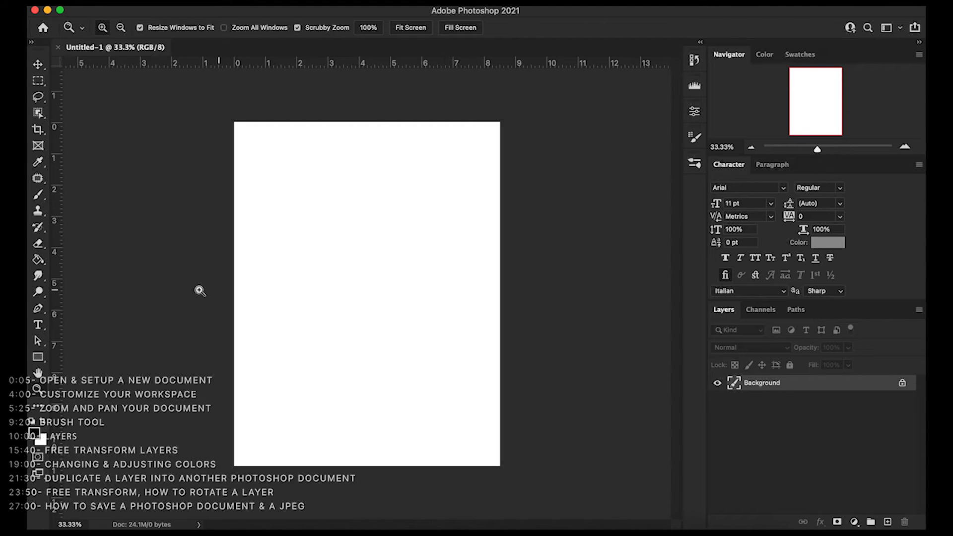
- Paint a looping freehand scribble about 4.2 by 5.5 inches on the Background layer with the Brush tool
click(35, 197)
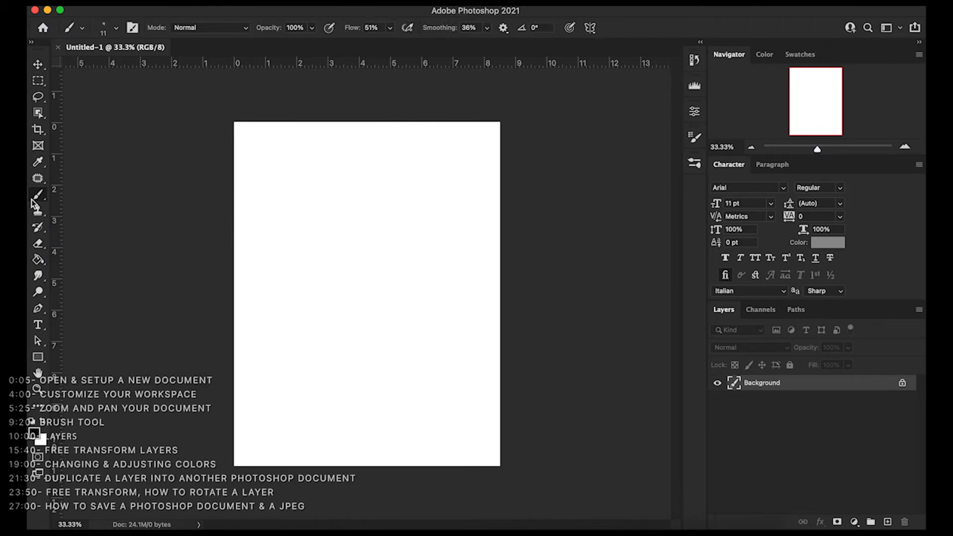
mouse_move(312, 254)
mouse_down()
mouse_move(385, 303)
mouse_move(411, 355)
mouse_move(263, 252)
mouse_move(401, 196)
mouse_move(431, 245)
mouse_up()
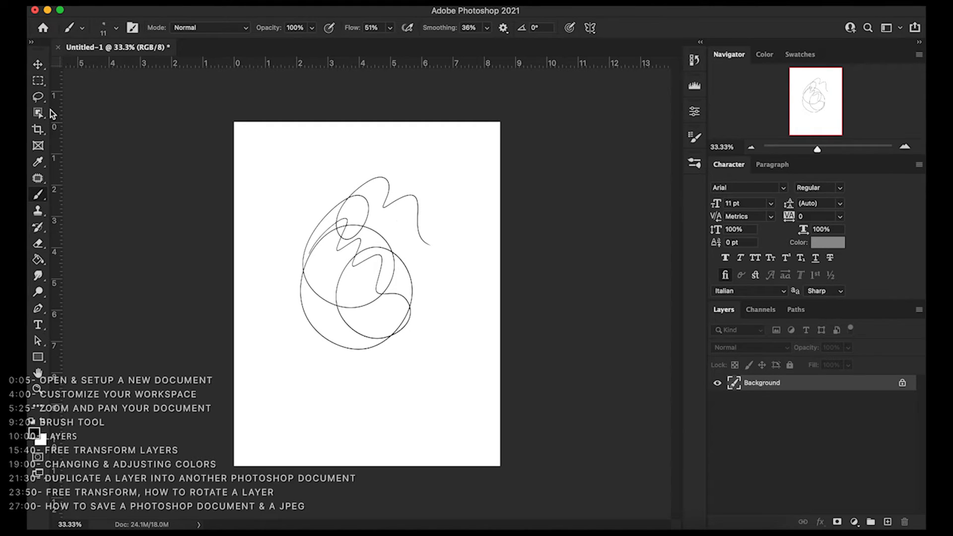
click(39, 65)
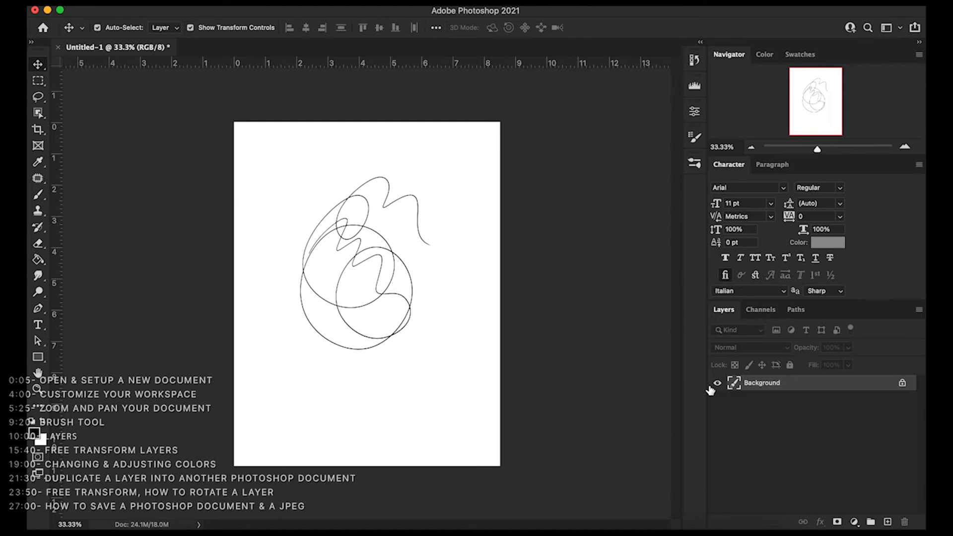
- Unlock the Background layer, and test locking all of it, toggling its visibility and unlocking it again
click(903, 384)
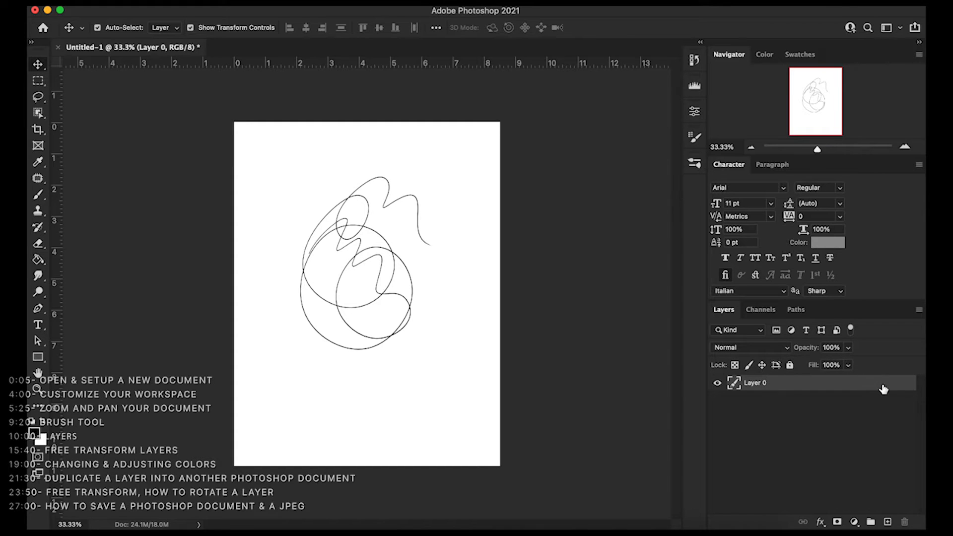
click(789, 364)
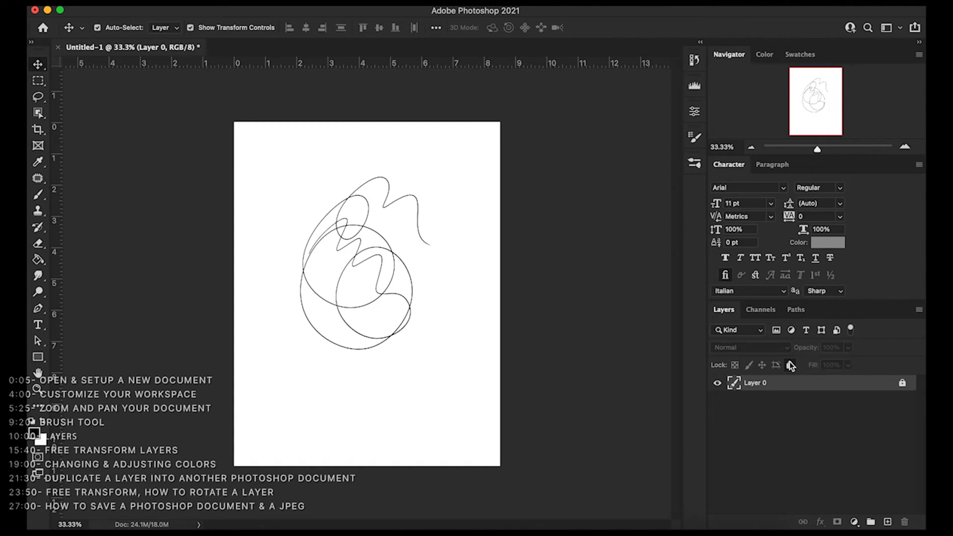
click(716, 383)
click(716, 384)
click(717, 384)
click(718, 384)
click(790, 365)
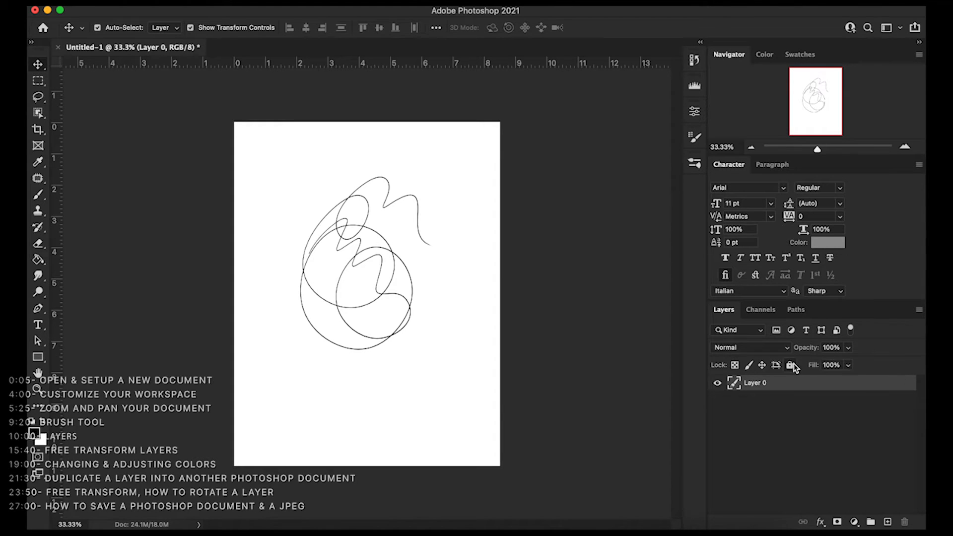
- Hide and show the unlocked layer twice, and undo both the Background unlocking and the brush scribble
click(716, 384)
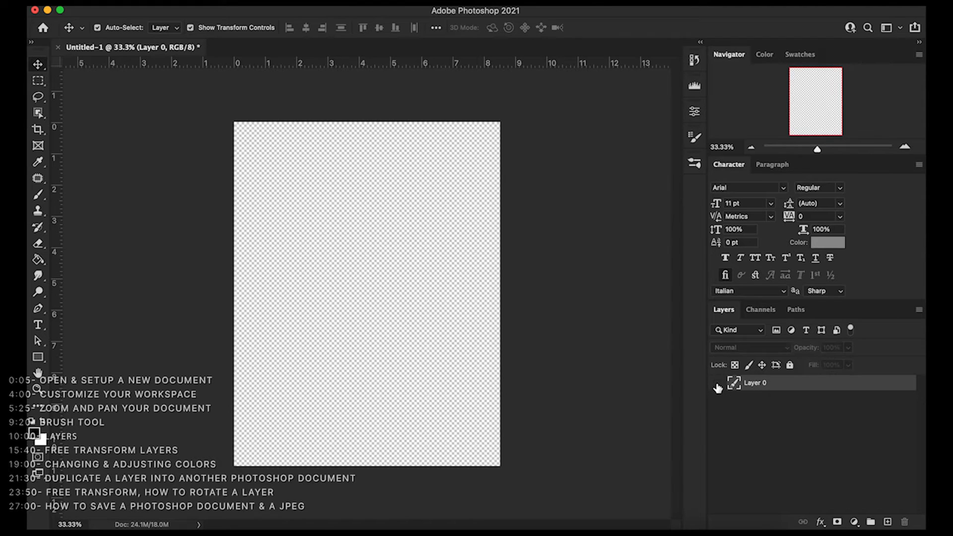
click(716, 385)
click(717, 384)
click(716, 385)
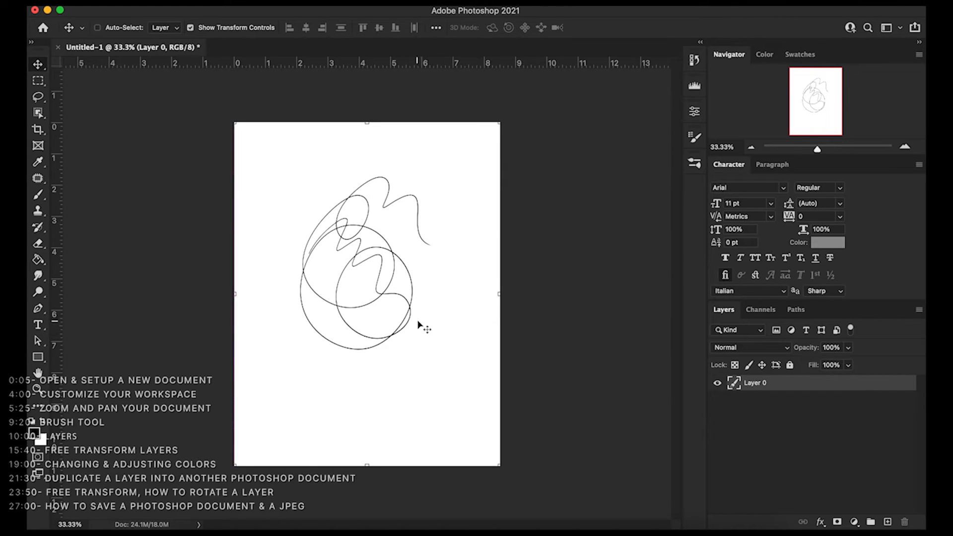
key(super+z)
key(super+z)
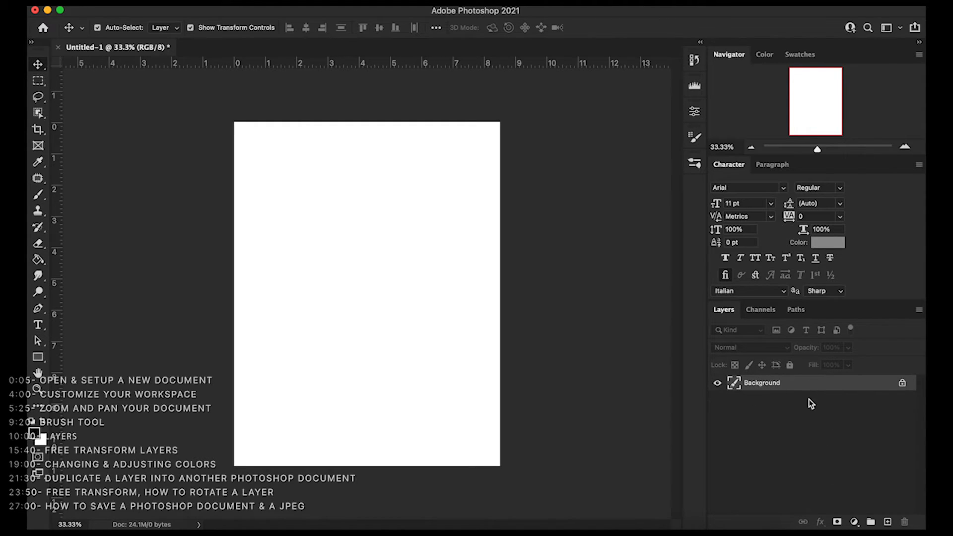
- Add a new layer above the Background and paint a looping freehand line about 3.6 by 8.5 inches on it with the Brush tool
click(887, 522)
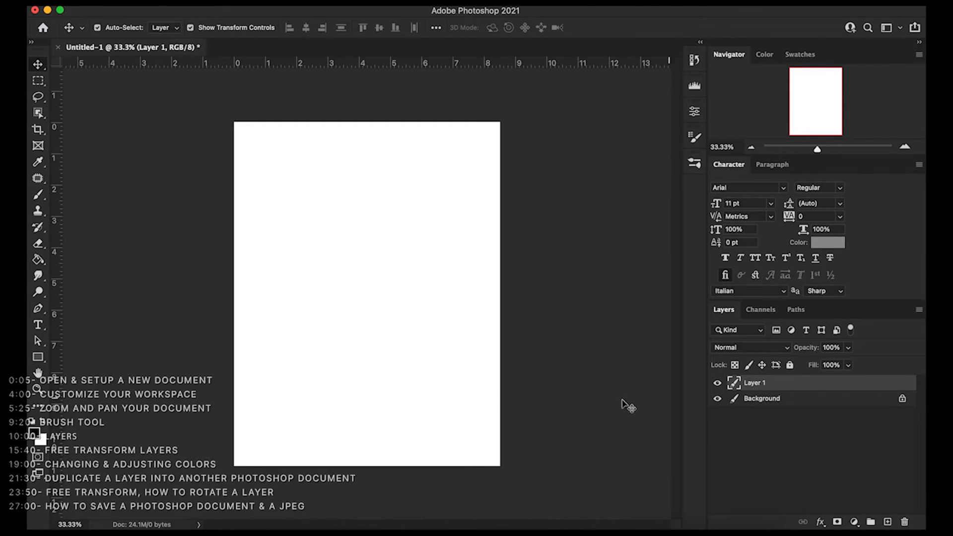
click(39, 196)
mouse_move(354, 321)
mouse_down()
mouse_move(356, 342)
mouse_move(333, 394)
mouse_move(320, 271)
mouse_move(347, 141)
mouse_move(314, 161)
mouse_up()
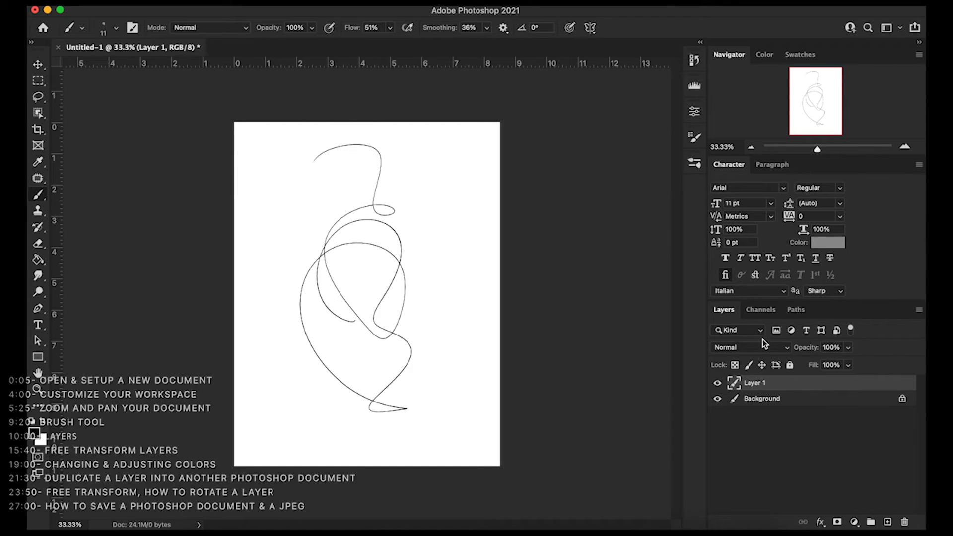
- Compare the contents of Layer 1 and the Background by hiding and showing each layer
click(717, 384)
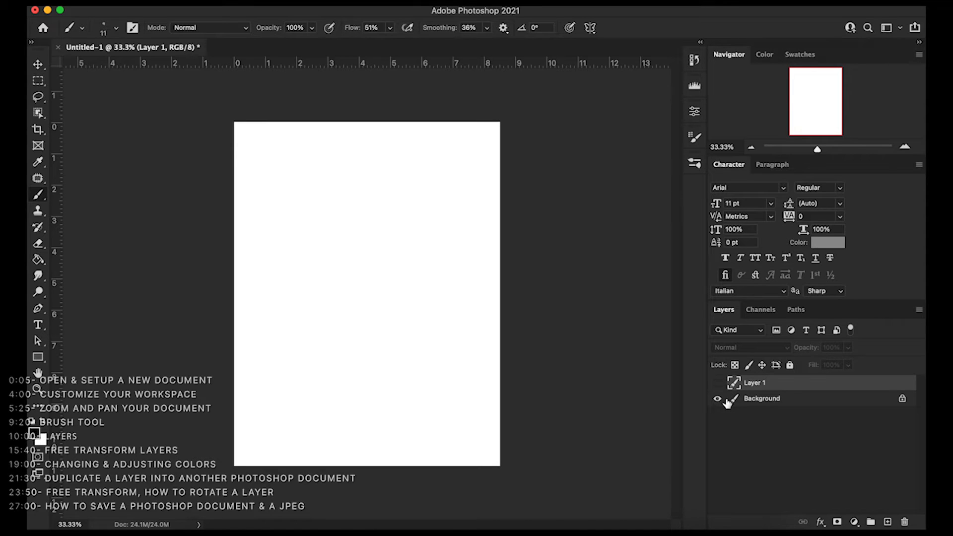
click(717, 398)
click(716, 396)
click(717, 383)
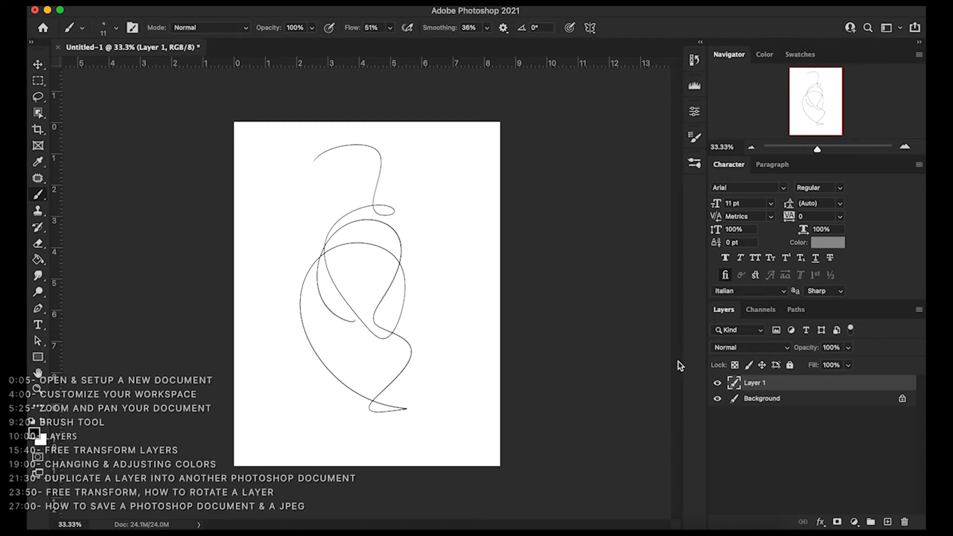
click(717, 383)
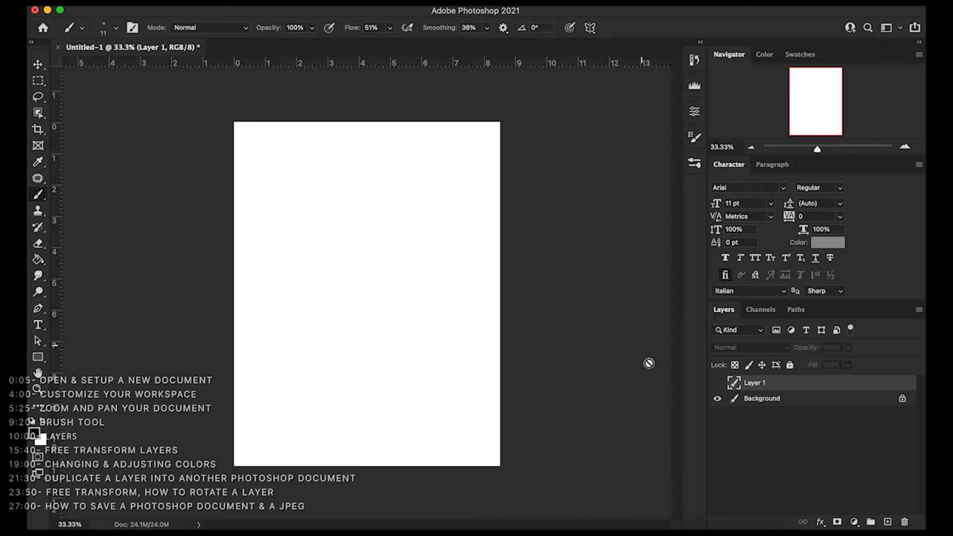
click(717, 385)
click(717, 384)
click(717, 385)
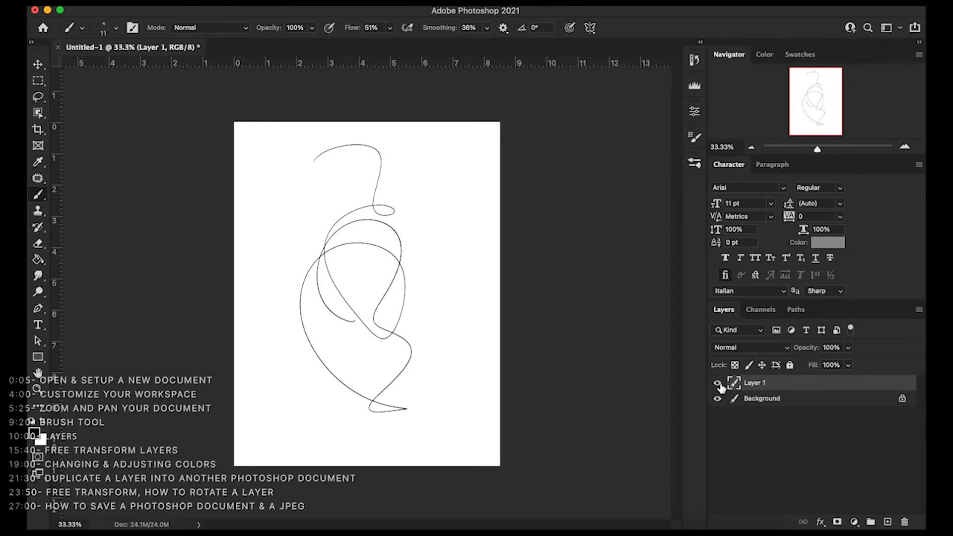
- Rename Layer 1 as Drawing 1, and hide and show it once
double_click(754, 383)
text(Drawing 1)
key(Return)
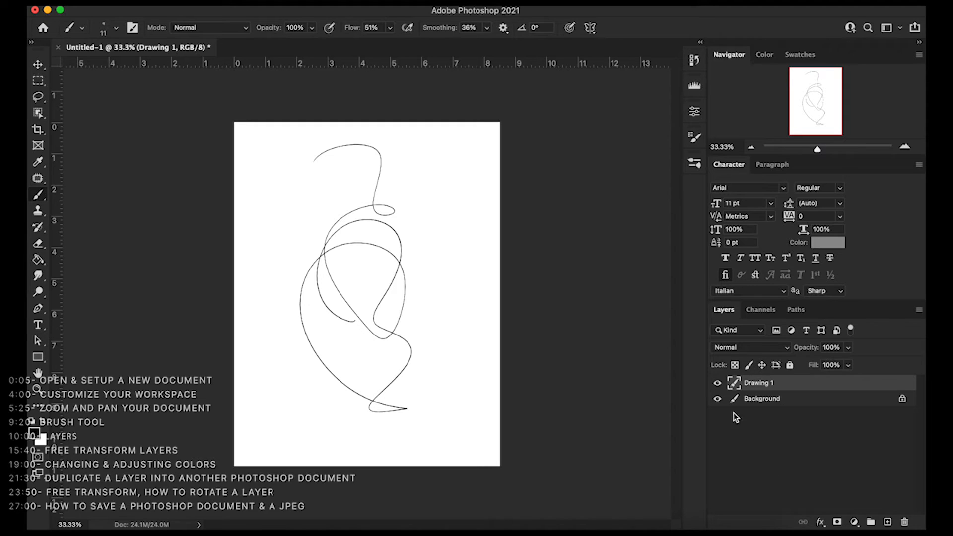
click(718, 385)
click(717, 384)
- Add an empty layer above Drawing 1 and put both layers into a group
click(887, 521)
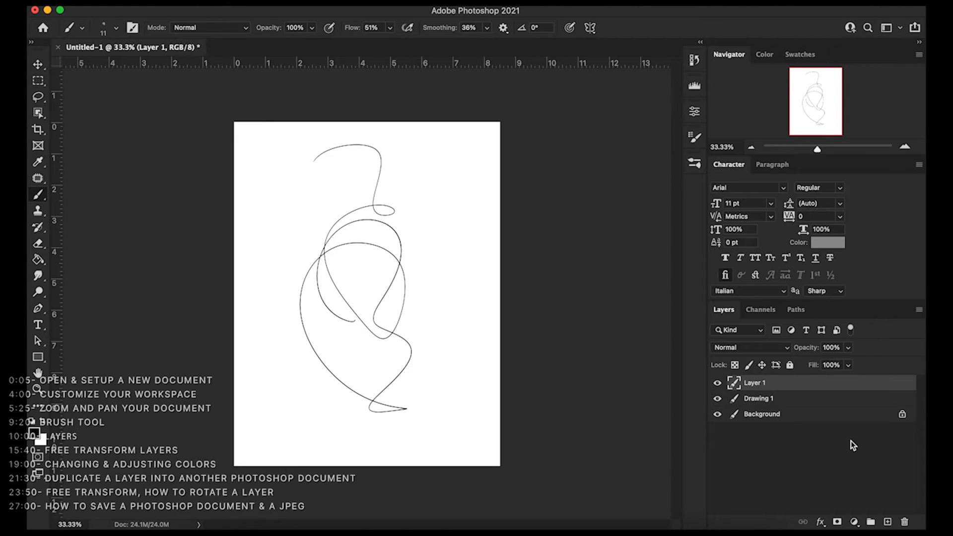
shift+click(767, 399)
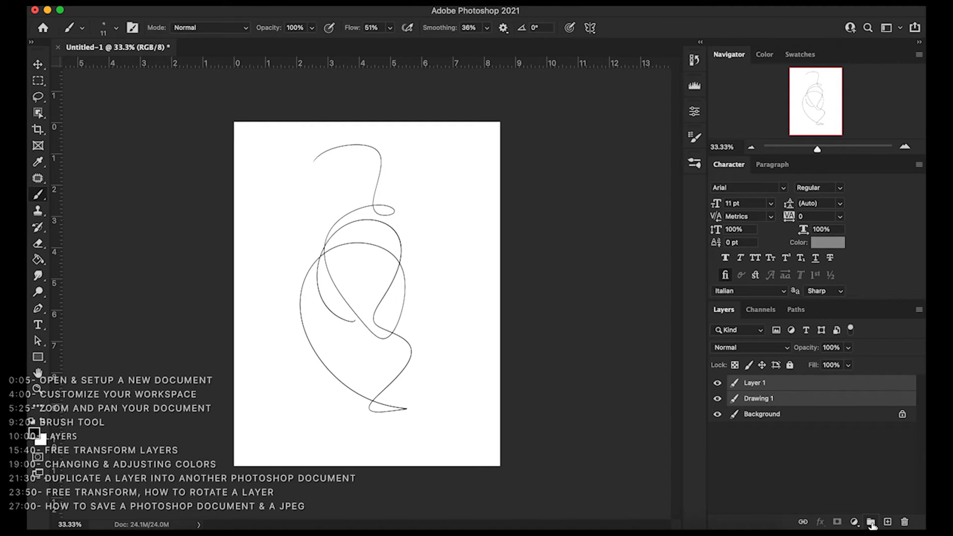
click(871, 522)
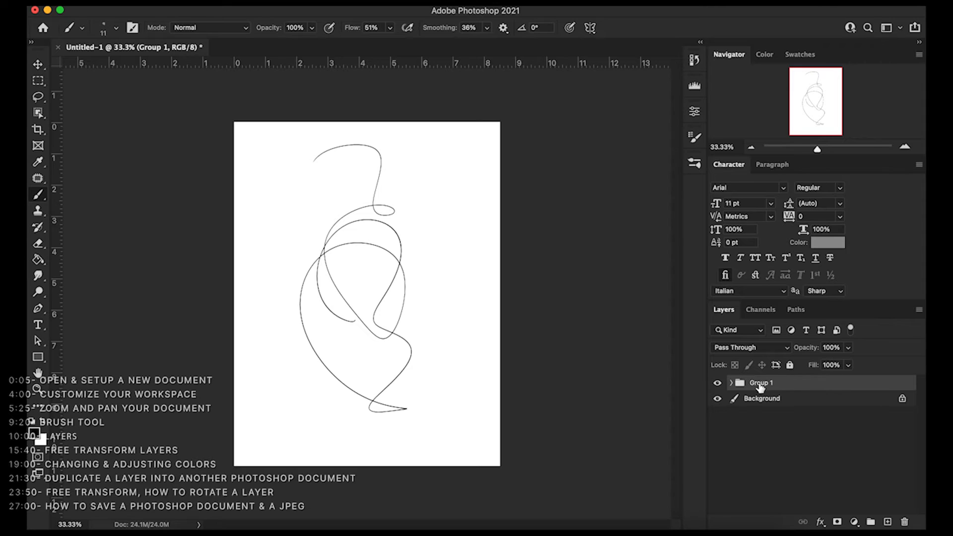
- Toggle the group's visibility and expansion, and dissolve the group, keeping only Drawing 1 above the Background
click(718, 384)
click(717, 385)
click(730, 382)
click(730, 382)
click(718, 385)
click(718, 383)
key(super+shift+g)
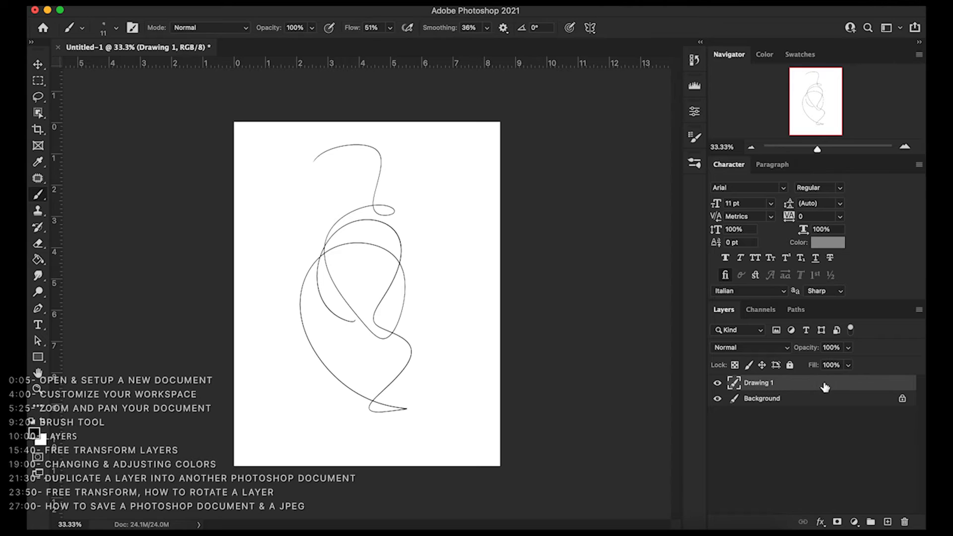
right_click(767, 387)
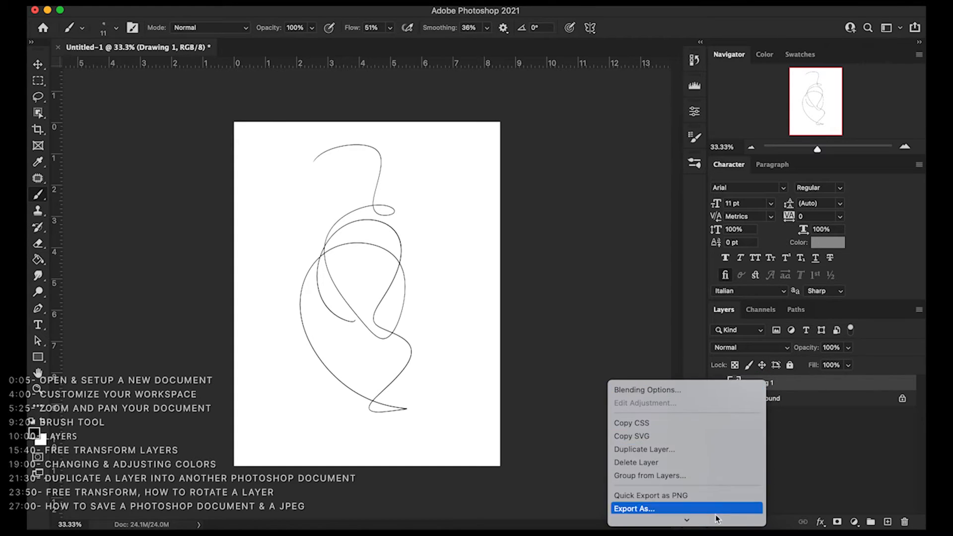
mouse_move(714, 521)
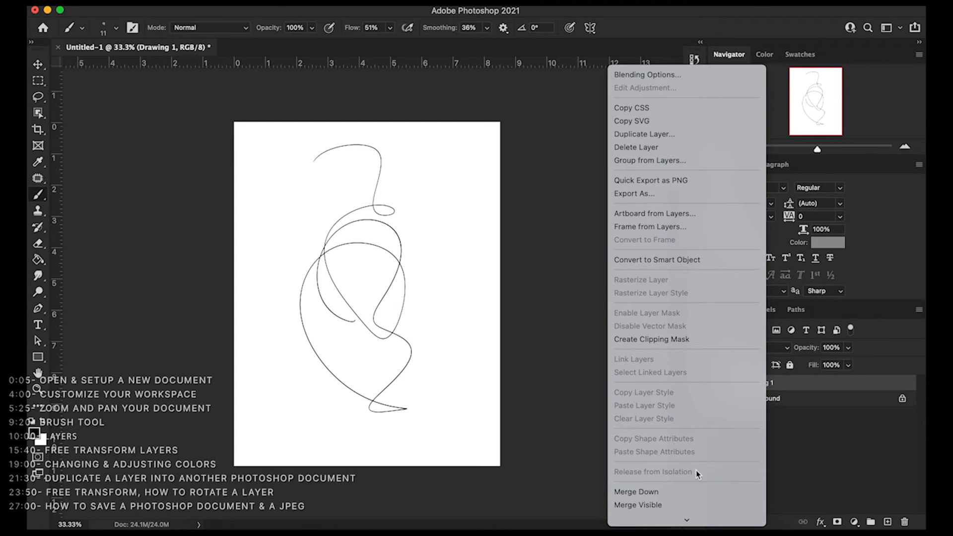
click(818, 443)
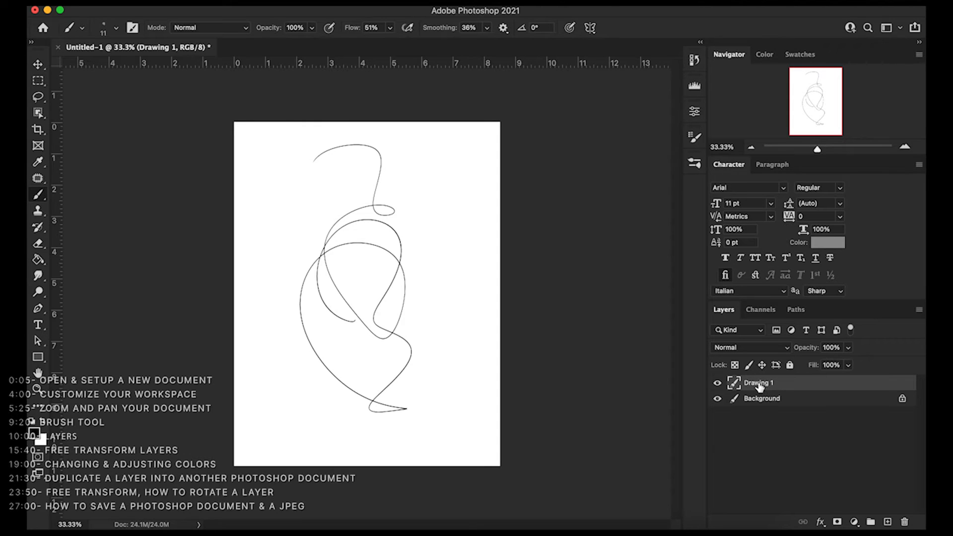
- Duplicate the Drawing 1 layer as Drawing 1 copy within the Untitled-1 document
right_click(758, 385)
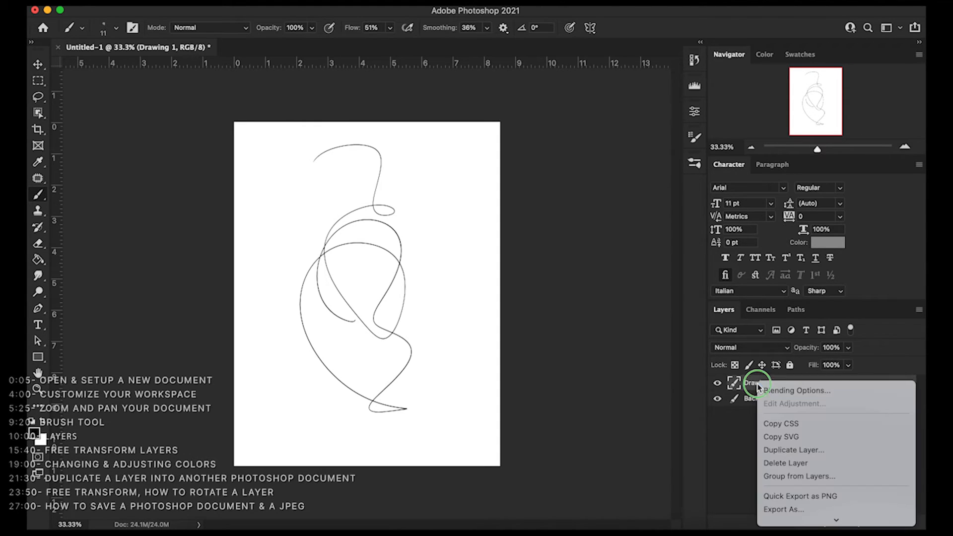
click(778, 450)
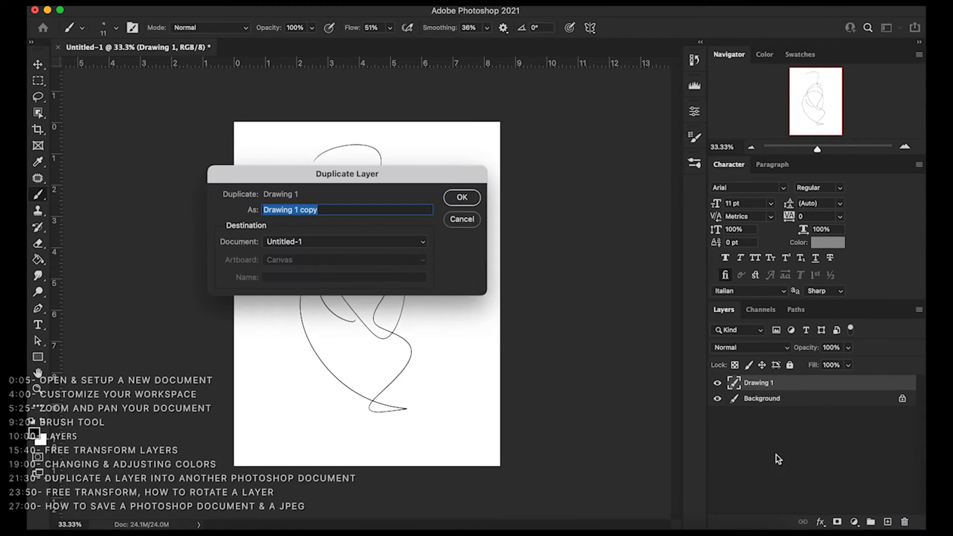
drag(287, 178, 350, 171)
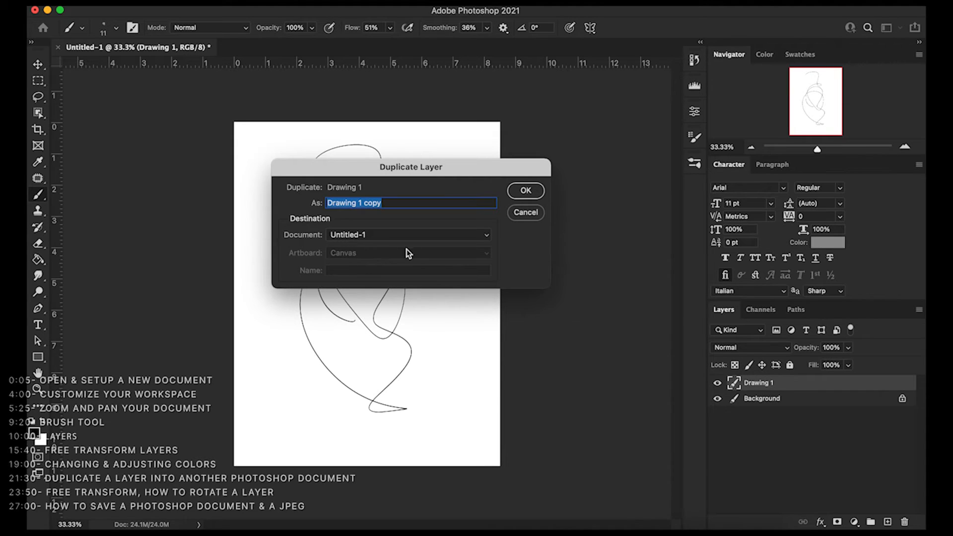
click(451, 236)
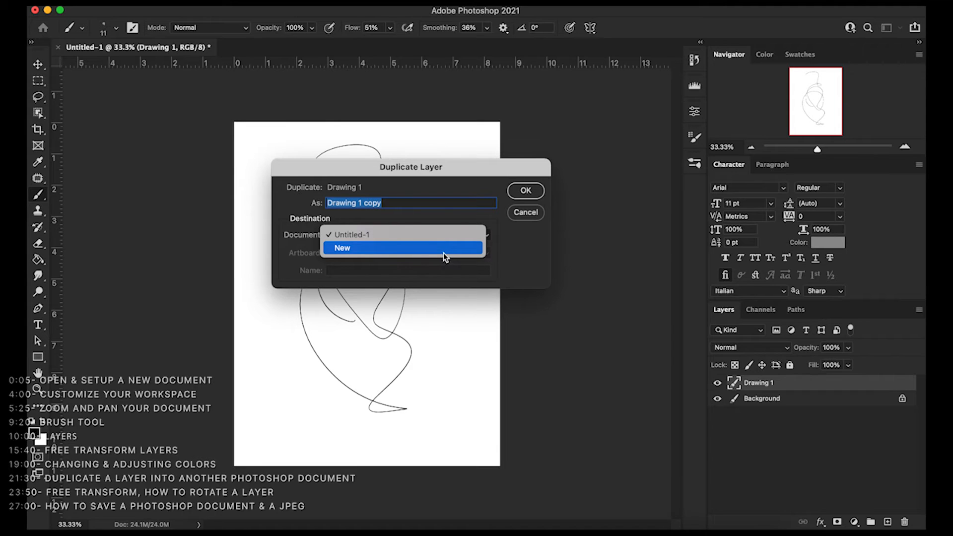
click(454, 234)
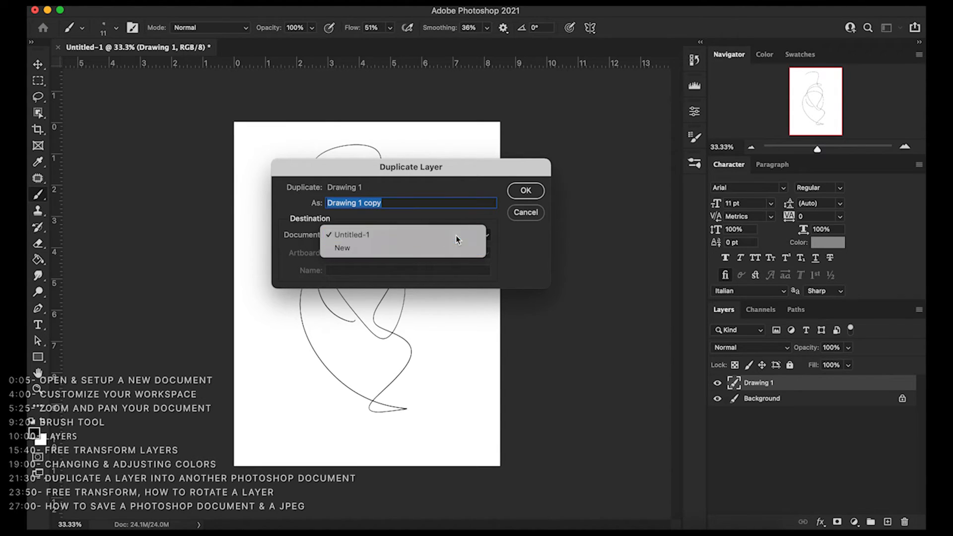
click(525, 191)
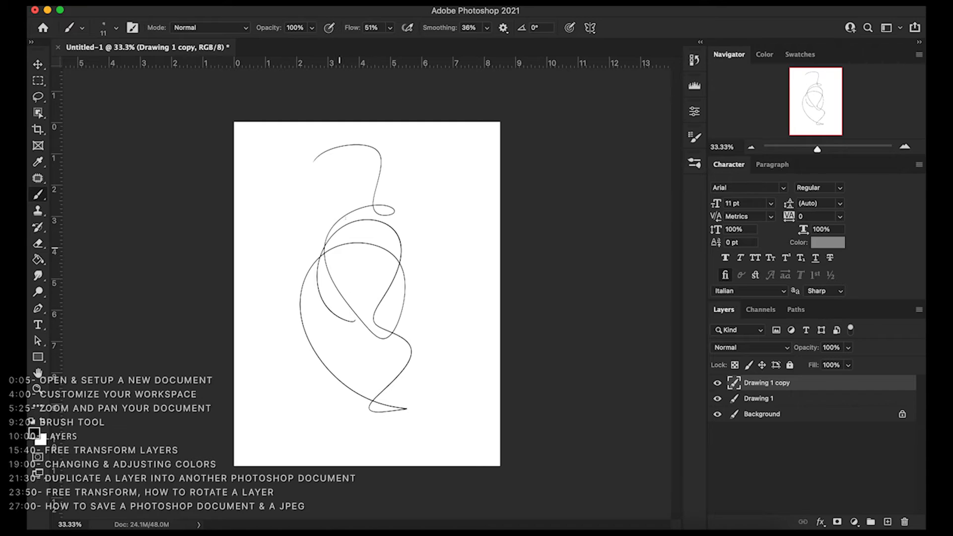
- Try offsetting the Drawing 1 copy about 2.1 inches right and 0.8 inch down with the Move tool, and undo the move
click(38, 66)
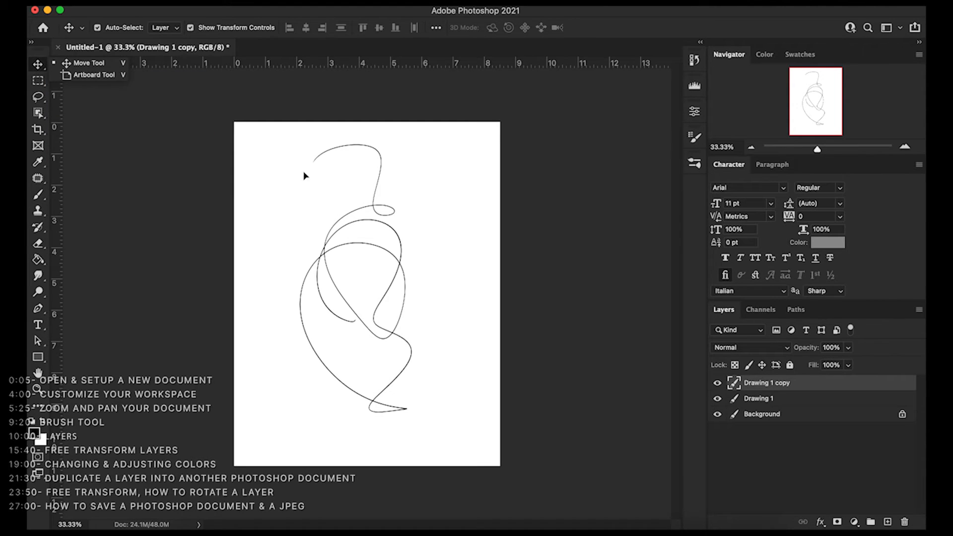
drag(360, 225, 425, 248)
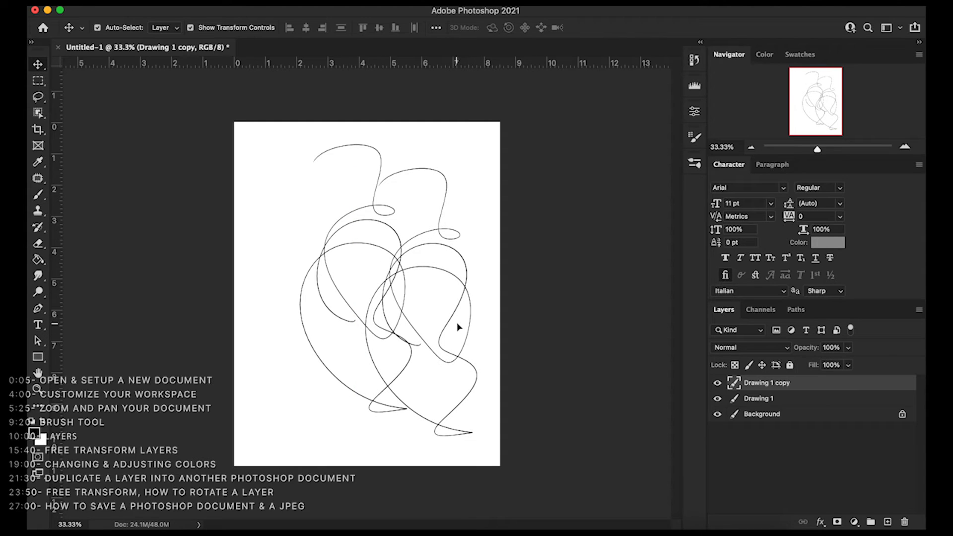
key(super+z)
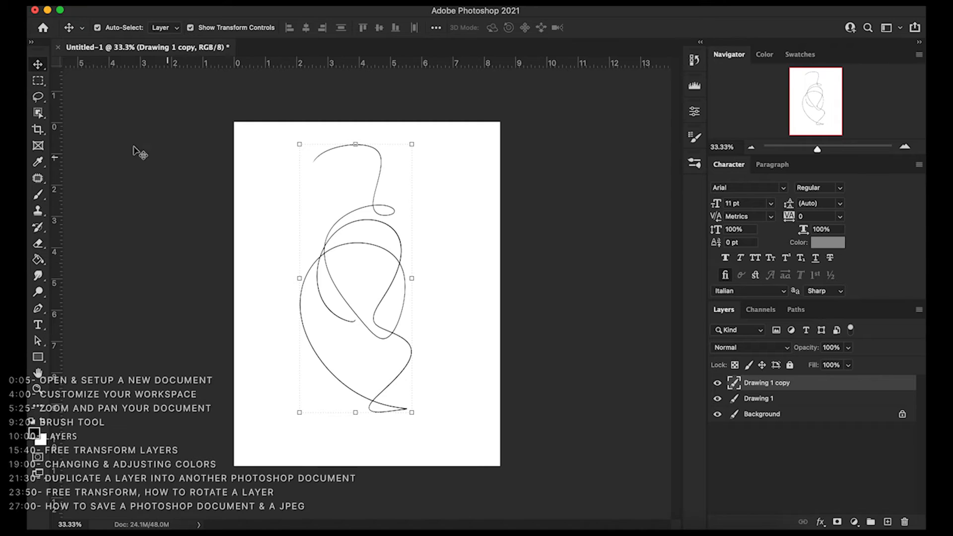
- Move the Drawing 1 copy about 2 inches right and 0.5 inch down from the original drawing
click(134, 164)
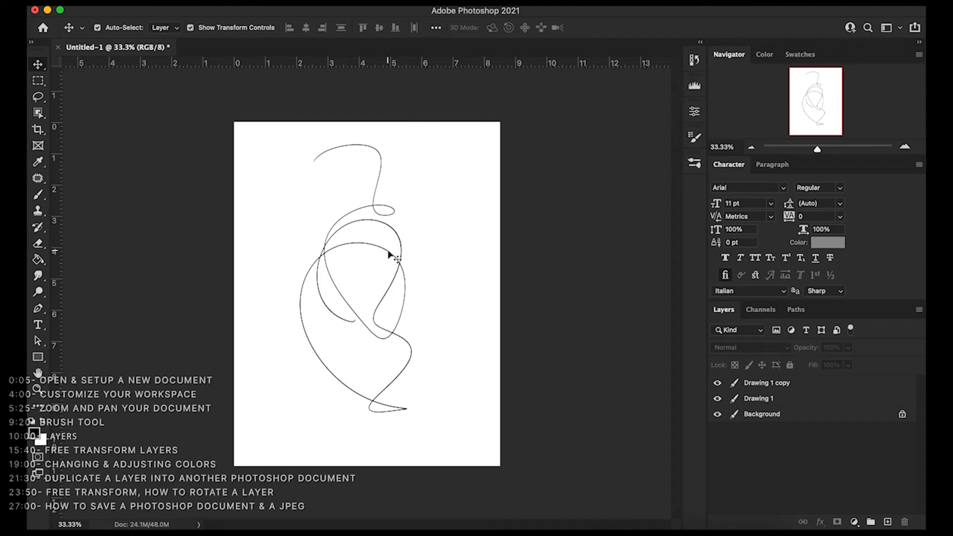
key(super)
drag(354, 248, 416, 265)
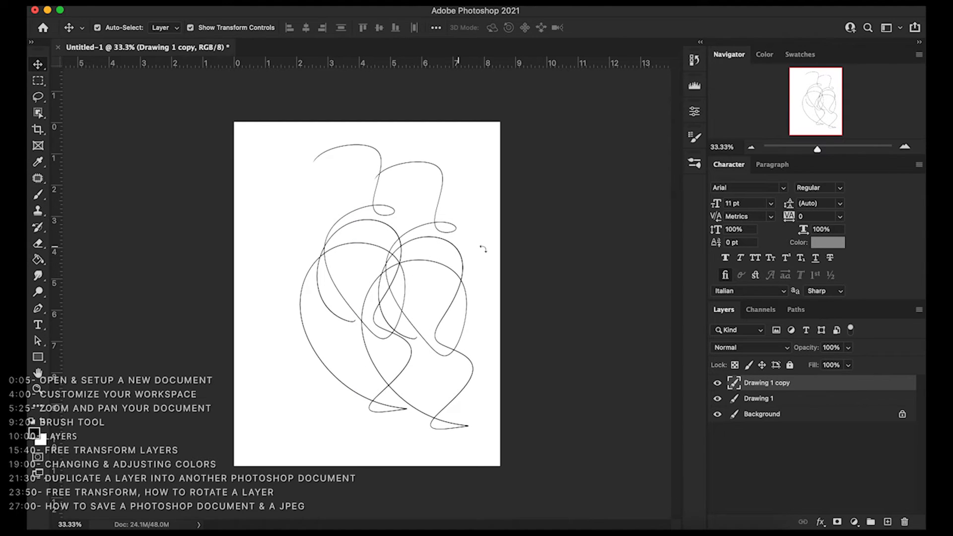
click(750, 147)
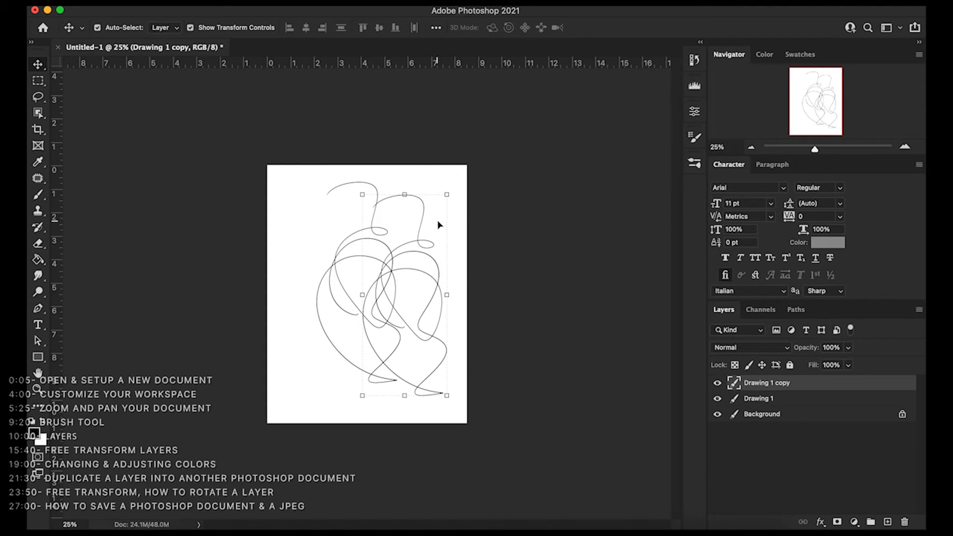
- Undo the last move of the Drawing 1 copy, reselect that layer, and switch to the Rectangular Marquee tool
key(super+z)
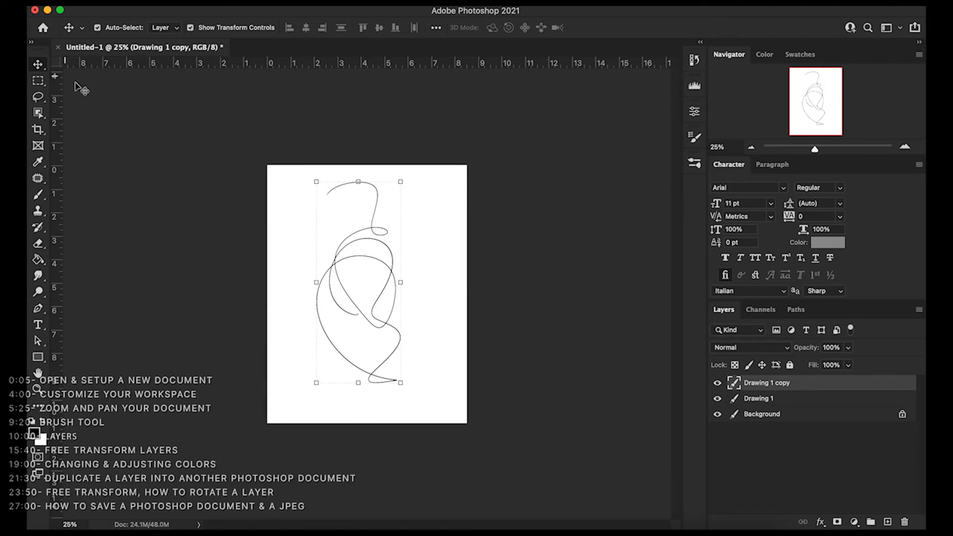
click(755, 397)
click(758, 383)
click(38, 81)
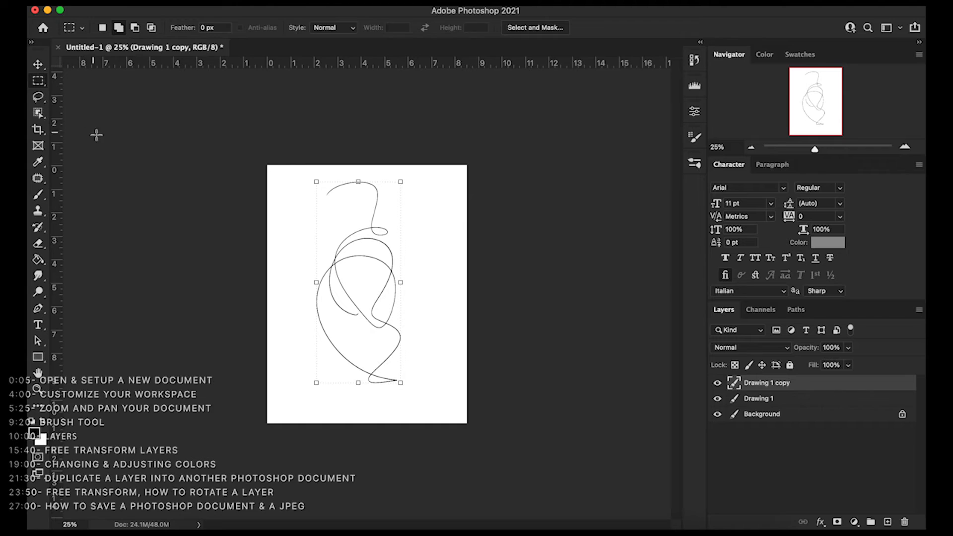
- Move the Drawing 1 copy about 1.5 inches right with Free Transform, and hide the original Drawing 1 layer
key(super+t)
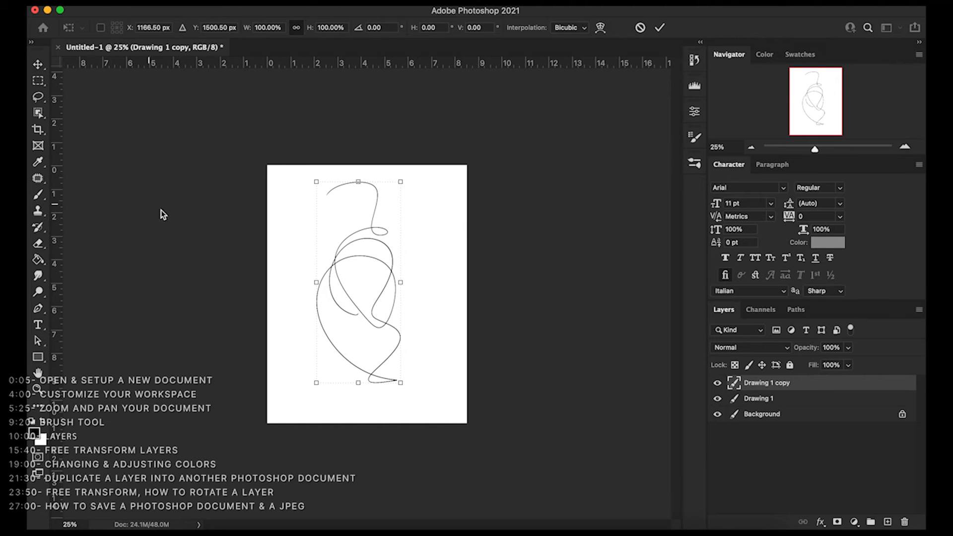
key(Escape)
drag(815, 149, 817, 149)
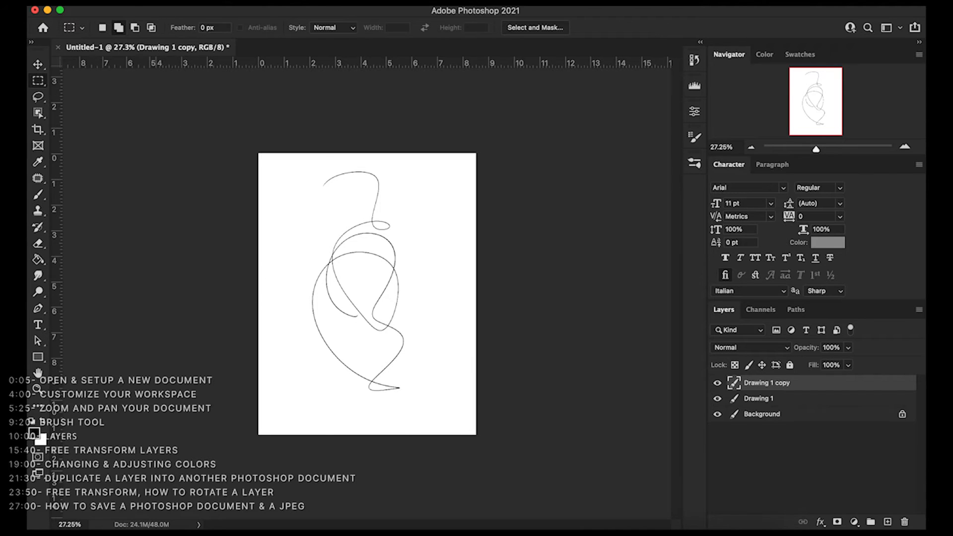
click(152, 1)
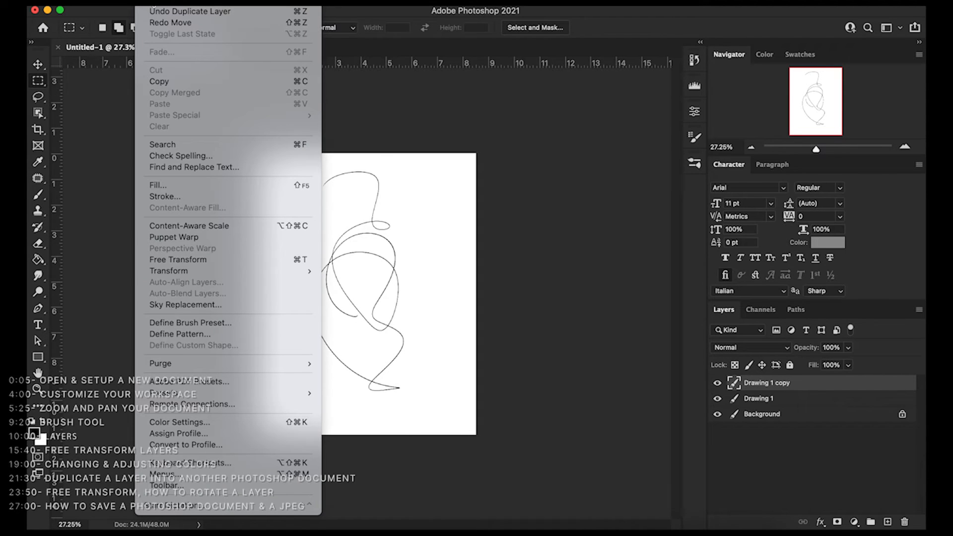
click(207, 263)
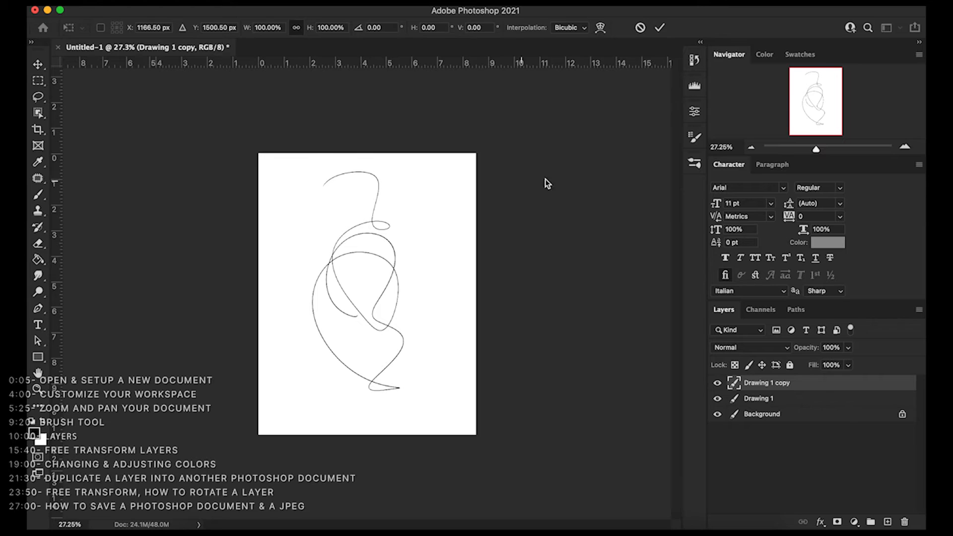
click(751, 147)
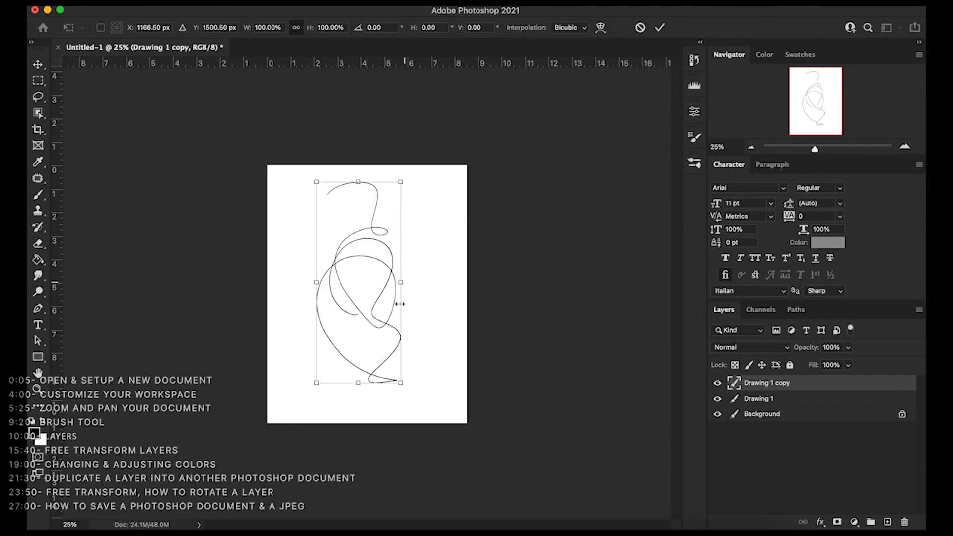
click(905, 147)
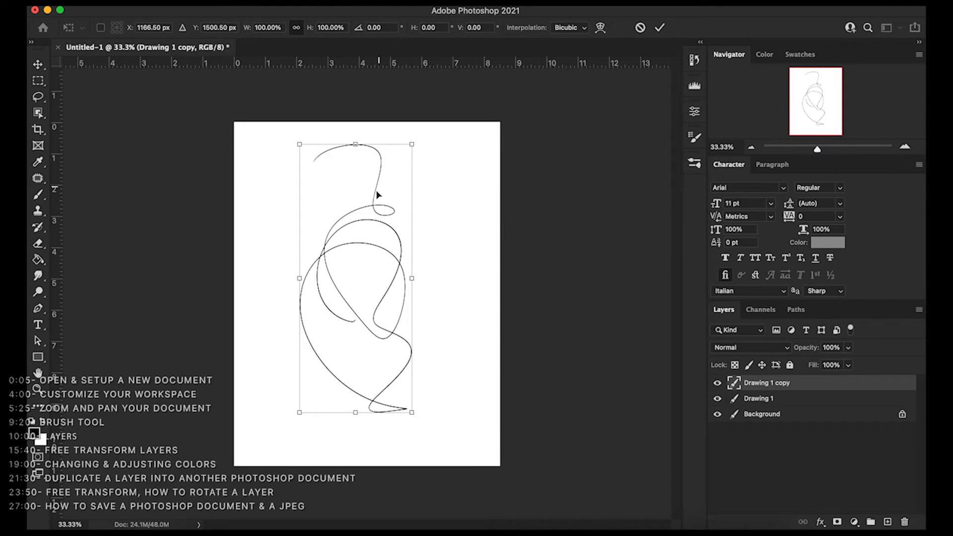
drag(360, 257, 406, 266)
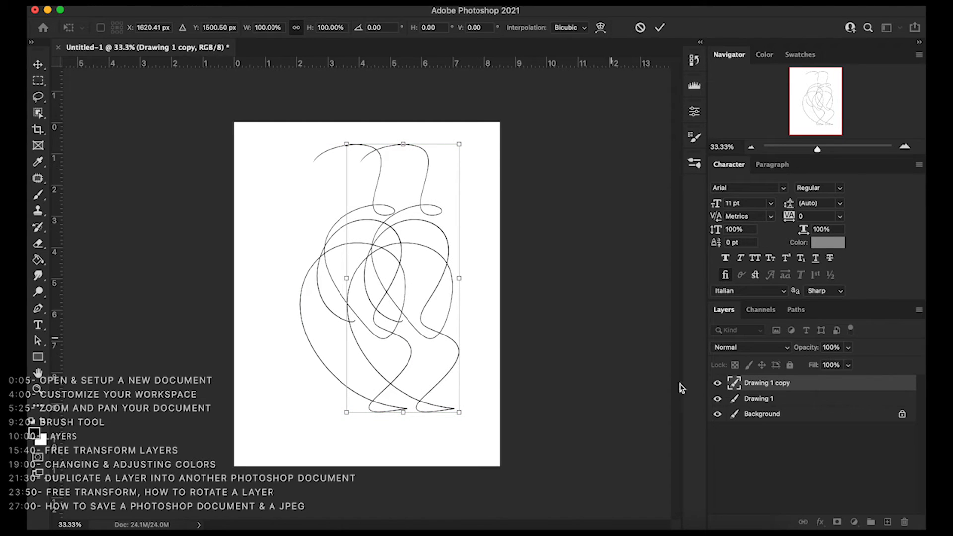
click(717, 398)
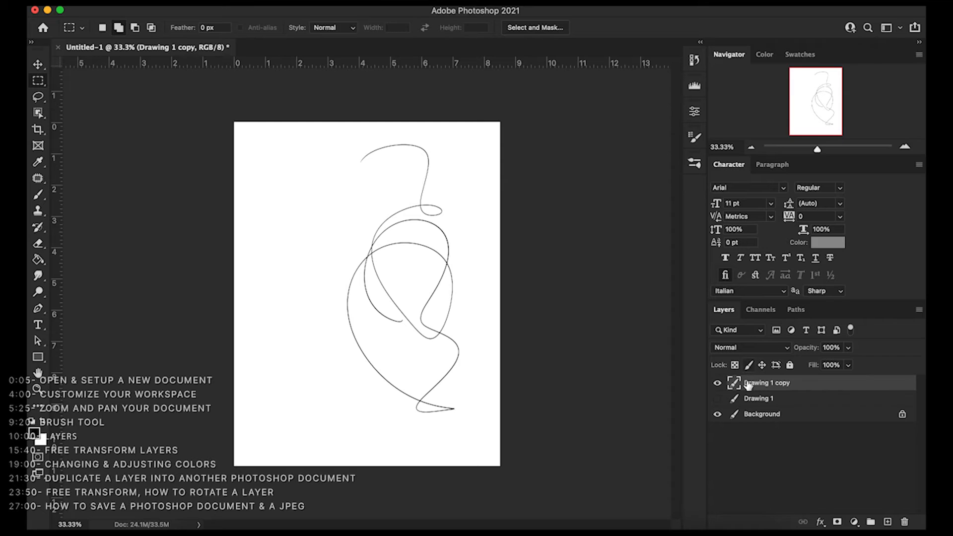
- Free Transform the Drawing 1 copy: move it about 1.1 inches left and 0.6 inch down, and scale it proportionally to about 86%
key(super+t)
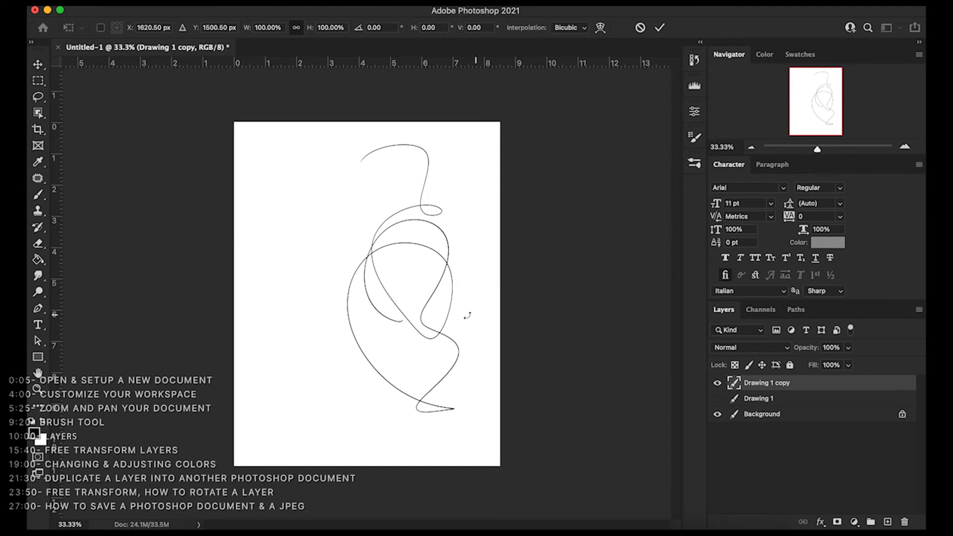
click(751, 146)
drag(813, 150, 816, 151)
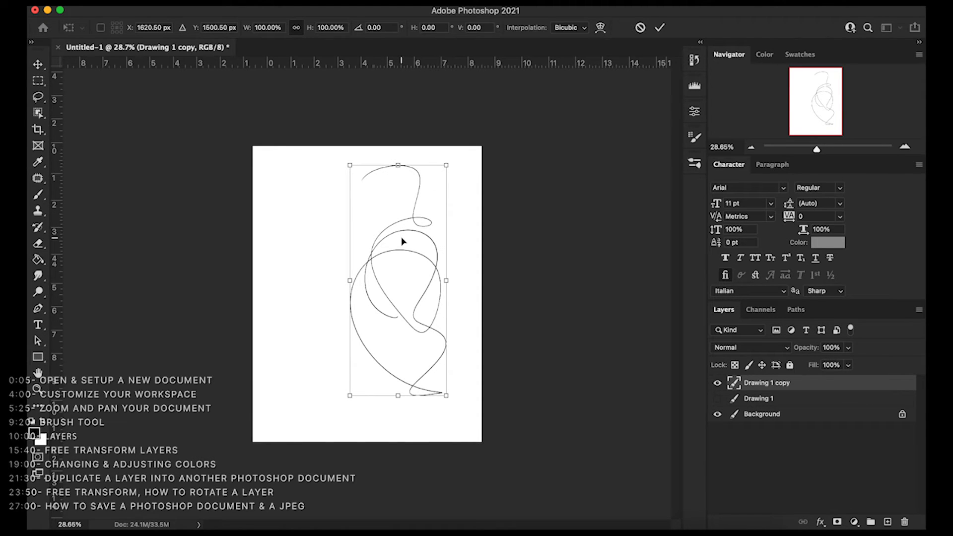
mouse_move(403, 243)
mouse_down()
mouse_move(397, 236)
mouse_move(352, 263)
mouse_move(375, 228)
mouse_move(360, 245)
mouse_move(374, 258)
mouse_move(370, 242)
mouse_move(408, 233)
mouse_up()
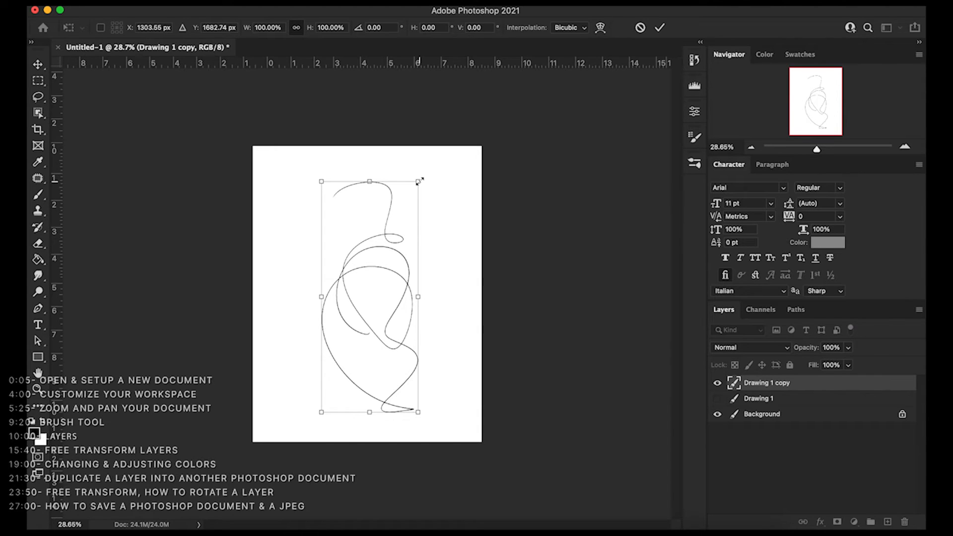
mouse_move(418, 181)
mouse_down()
mouse_move(347, 251)
mouse_move(291, 351)
mouse_move(377, 270)
mouse_move(480, 145)
mouse_move(405, 222)
mouse_up()
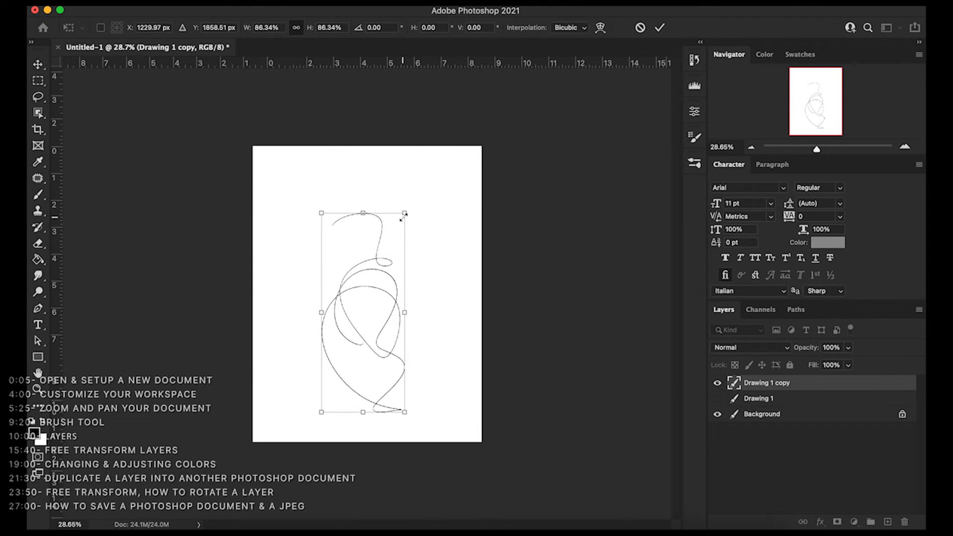
- Try resizing the Drawing 1 copy from its corner, upper edge and side edge, undoing each attempt
mouse_move(406, 209)
mouse_down()
mouse_move(438, 177)
mouse_move(440, 187)
mouse_move(366, 264)
mouse_move(336, 218)
mouse_move(425, 180)
mouse_move(472, 224)
mouse_move(428, 247)
mouse_move(421, 204)
mouse_up()
key(super+z)
drag(362, 213, 366, 268)
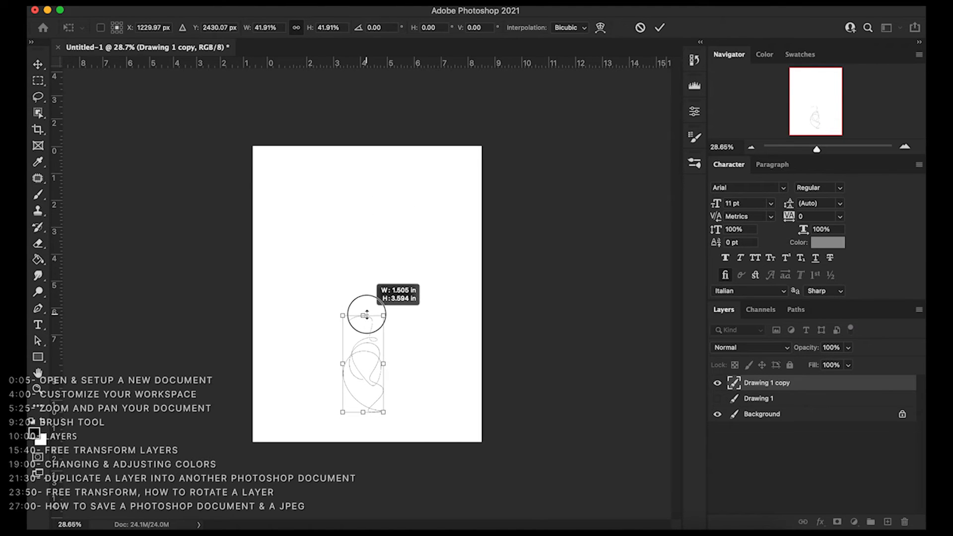
mouse_move(367, 316)
mouse_down()
mouse_move(357, 151)
mouse_move(368, 356)
mouse_up()
key(super+z)
key(super+z)
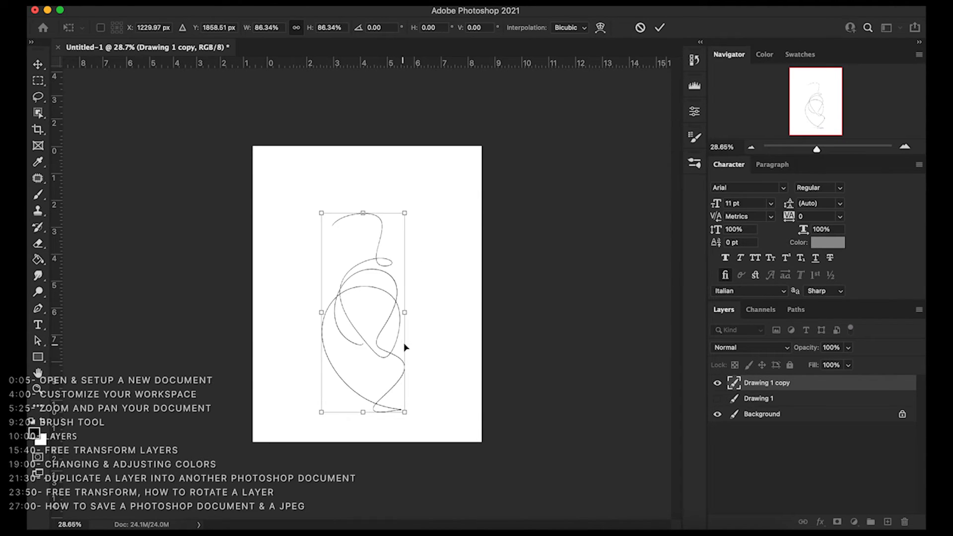
mouse_move(404, 313)
mouse_down()
mouse_move(367, 305)
mouse_move(430, 317)
mouse_move(347, 318)
mouse_move(464, 316)
mouse_up()
key(super+z)
key(super+z)
- Move the scaled Drawing 1 copy about 0.9 inch up, apply the transform, and show the Drawing 1 layer
drag(369, 305, 373, 282)
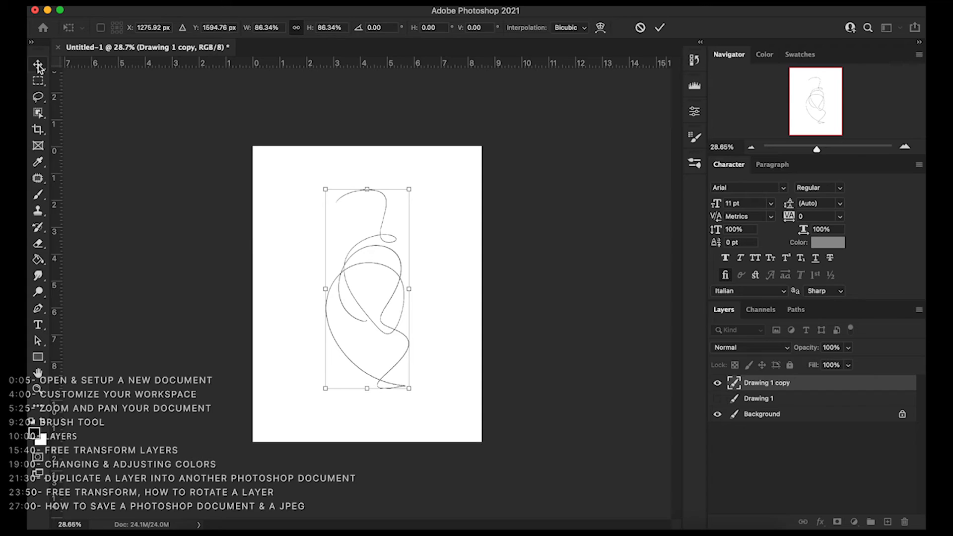
key(Return)
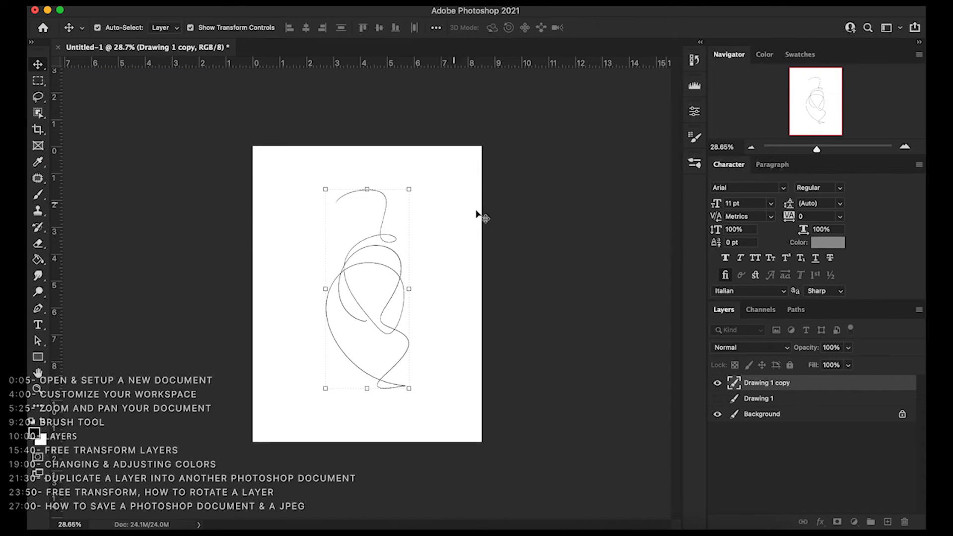
click(569, 219)
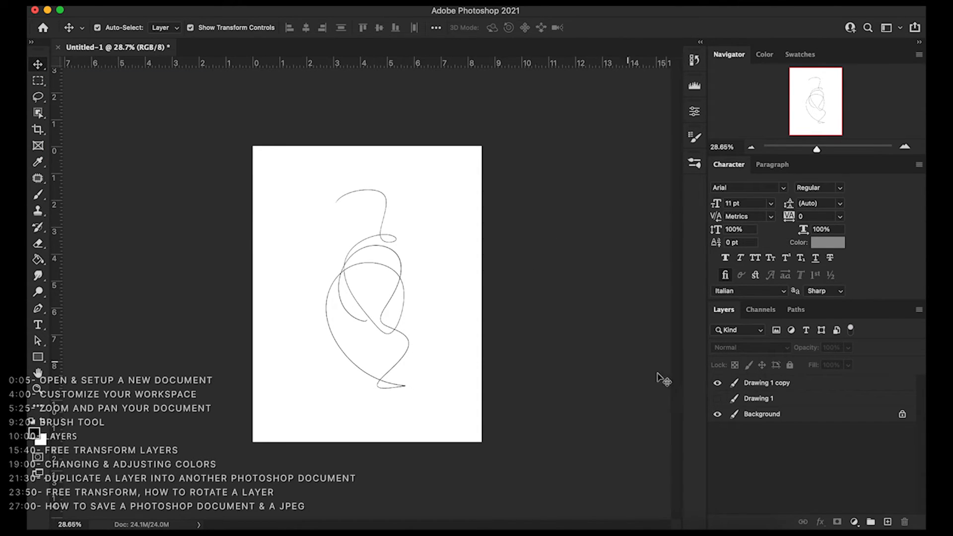
click(717, 398)
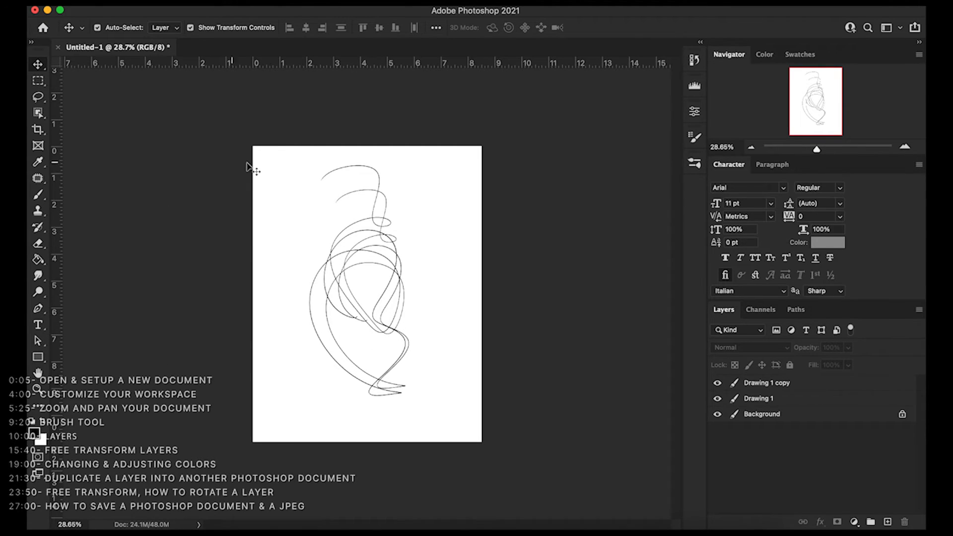
- Hide Drawing 1 and Drawing 1 copy, and add a new layer above them
drag(816, 149, 818, 151)
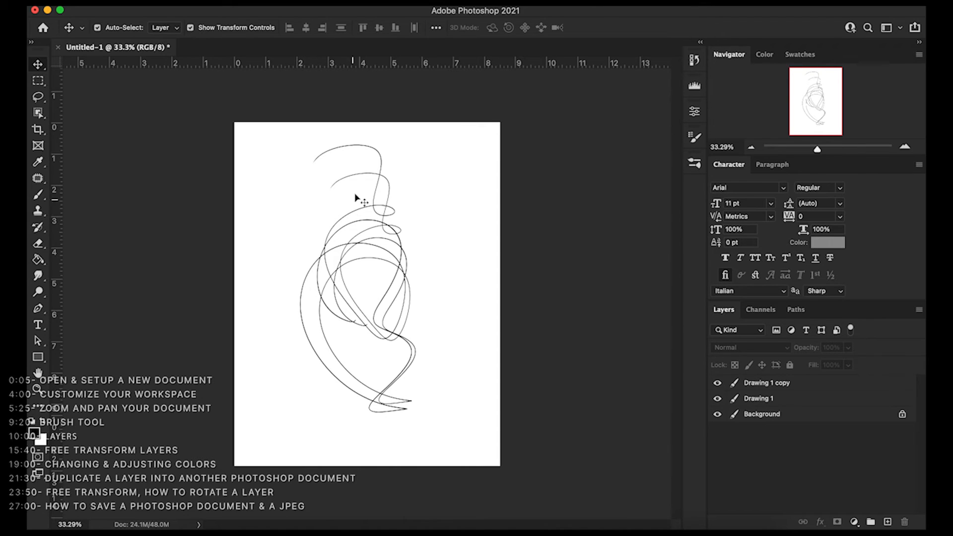
click(717, 398)
click(717, 382)
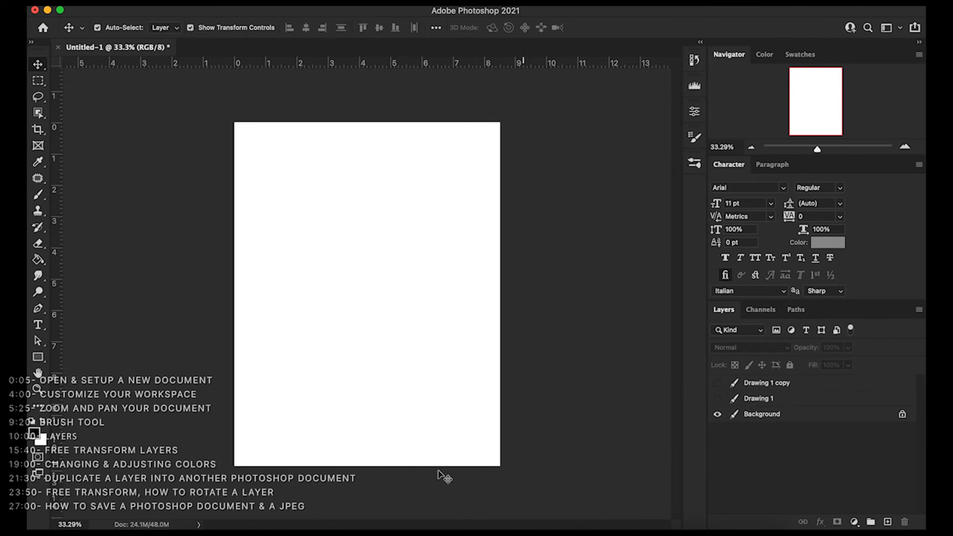
click(766, 383)
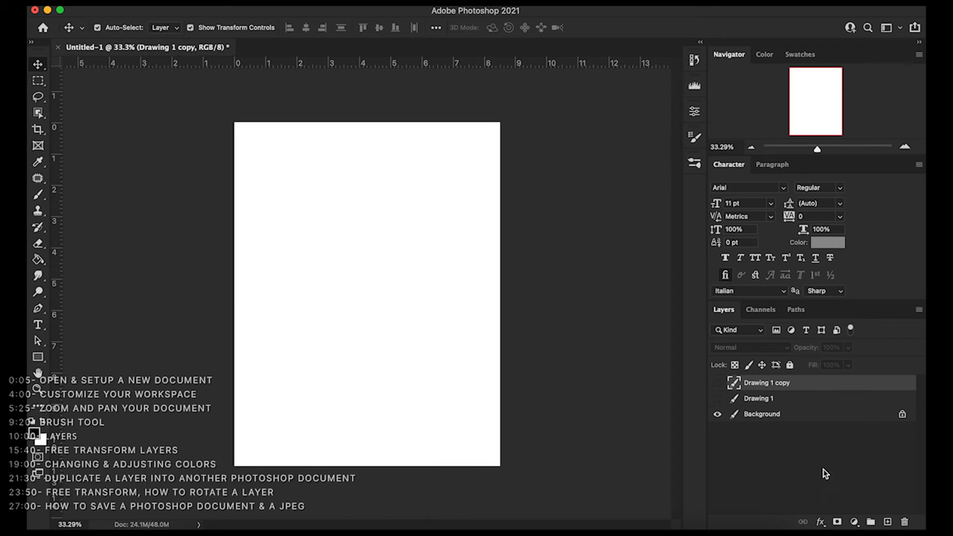
click(888, 523)
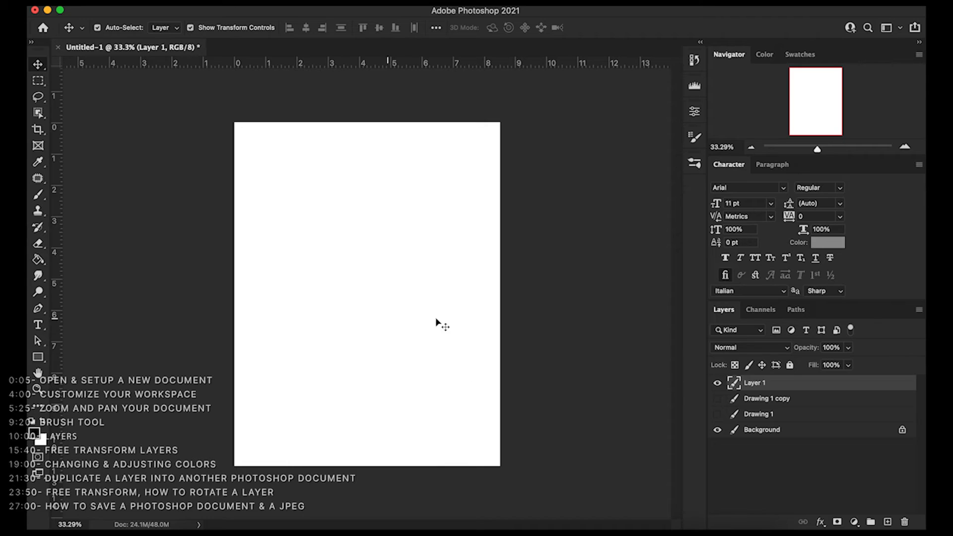
- Rename the new layer as Drawing 2 and draw a black zigzag stroke about 3.5 inches wide on it with the Brush tool
double_click(753, 384)
text(Drawing 2)
key(Return)
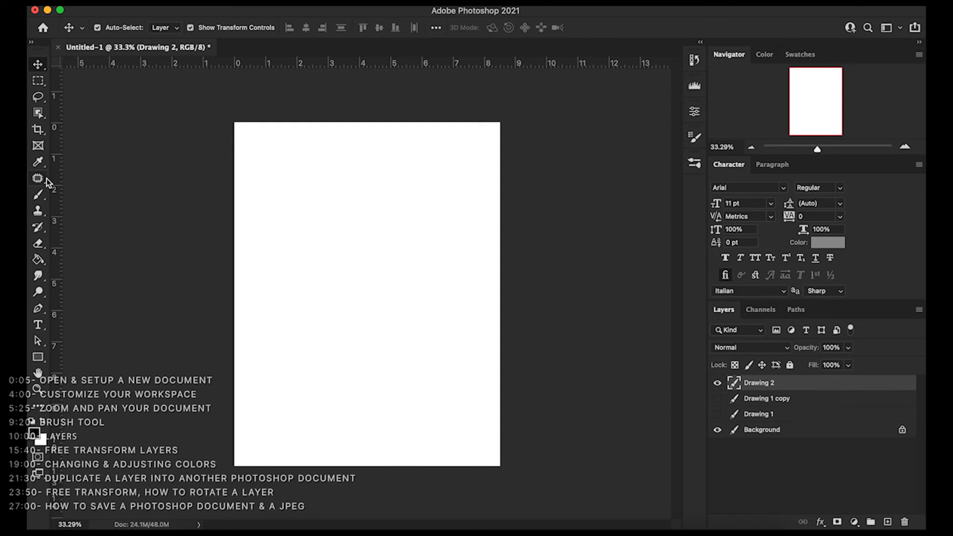
click(40, 191)
mouse_move(297, 262)
mouse_down()
mouse_move(358, 256)
mouse_move(406, 312)
mouse_up()
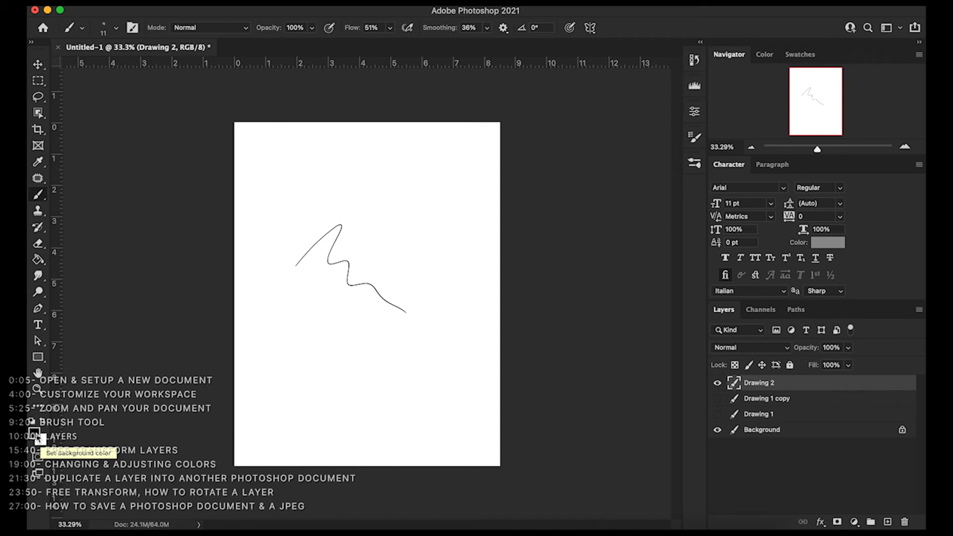
- Swap the foreground and background colors repeatedly, leaving white as the foreground, and briefly open the foreground Color Picker without changing it
click(45, 425)
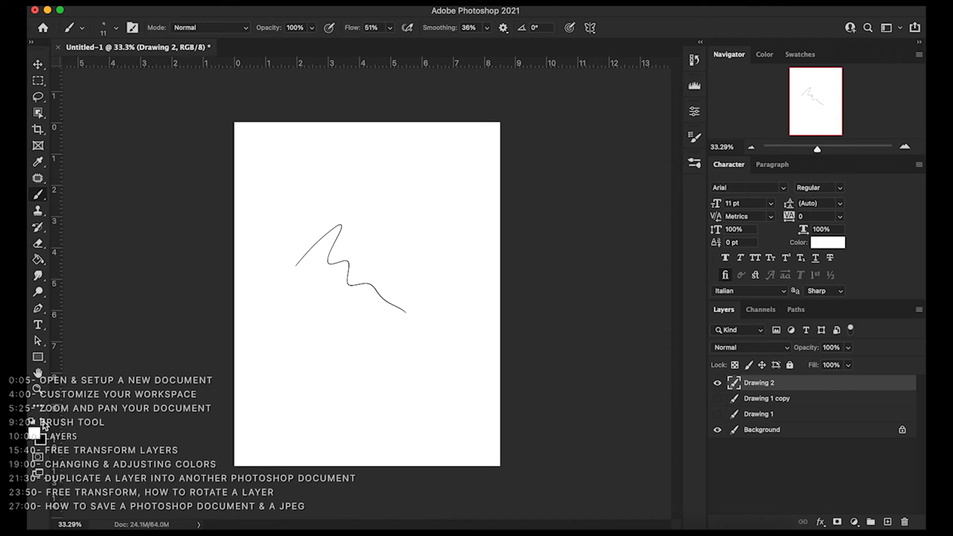
click(44, 426)
click(45, 425)
click(45, 425)
click(44, 424)
click(45, 425)
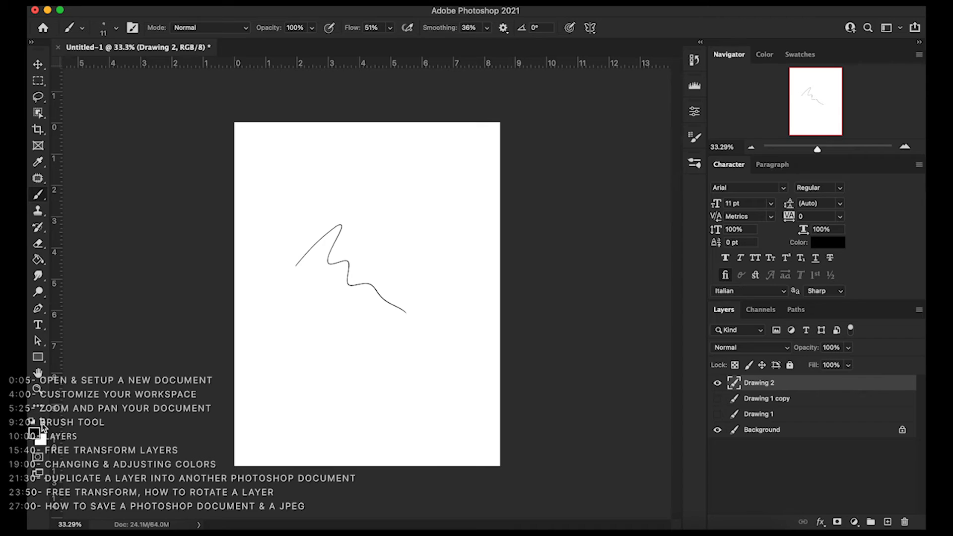
click(44, 426)
click(34, 432)
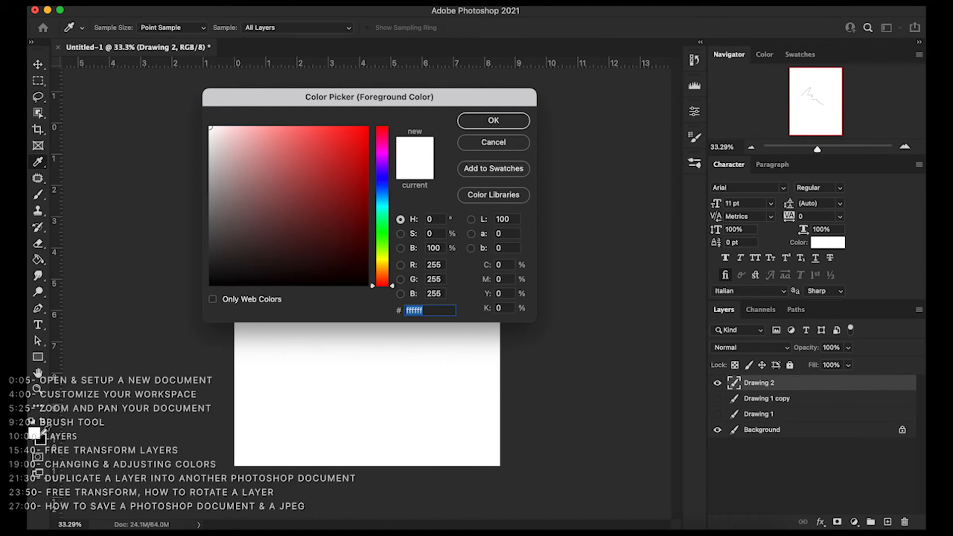
click(485, 143)
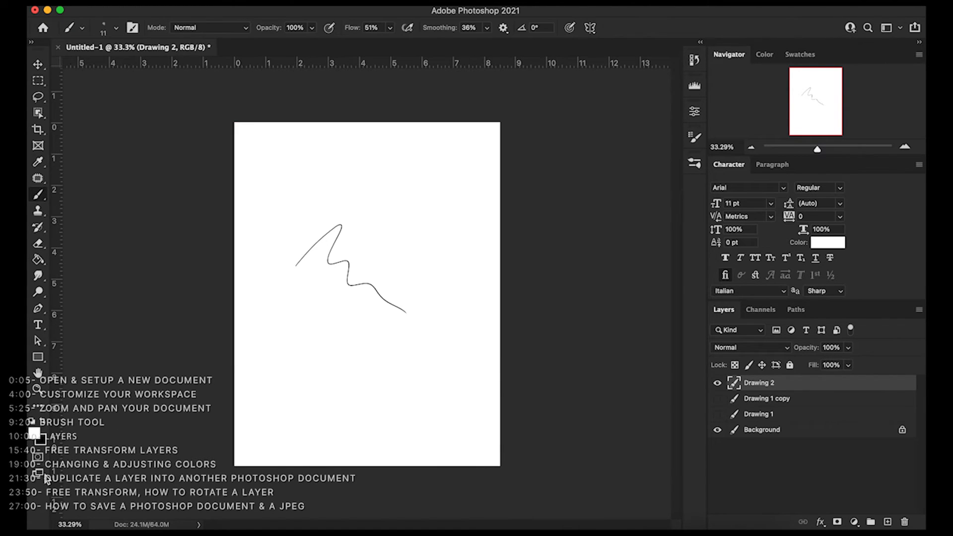
- Open the foreground Color Picker, move the dialog up and to the left, and try red shades up to pure red ff0000
click(34, 431)
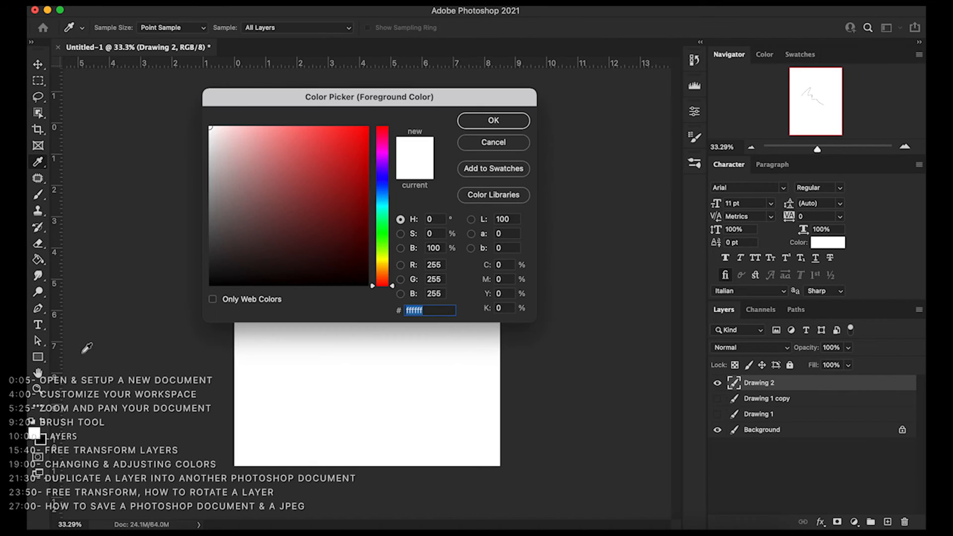
drag(287, 97, 253, 84)
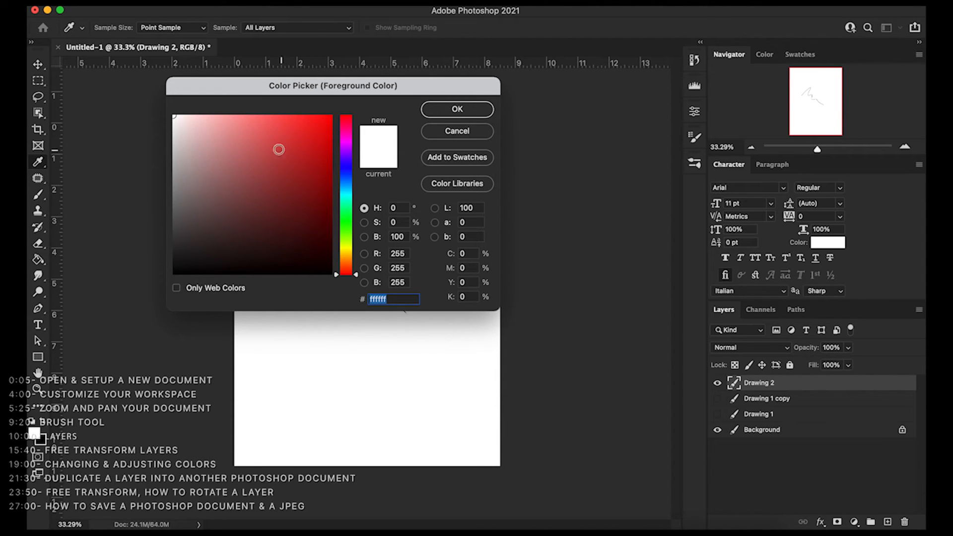
click(266, 163)
mouse_move(265, 163)
mouse_down()
mouse_move(276, 140)
mouse_move(206, 132)
mouse_move(308, 180)
mouse_move(283, 148)
mouse_move(294, 165)
mouse_up()
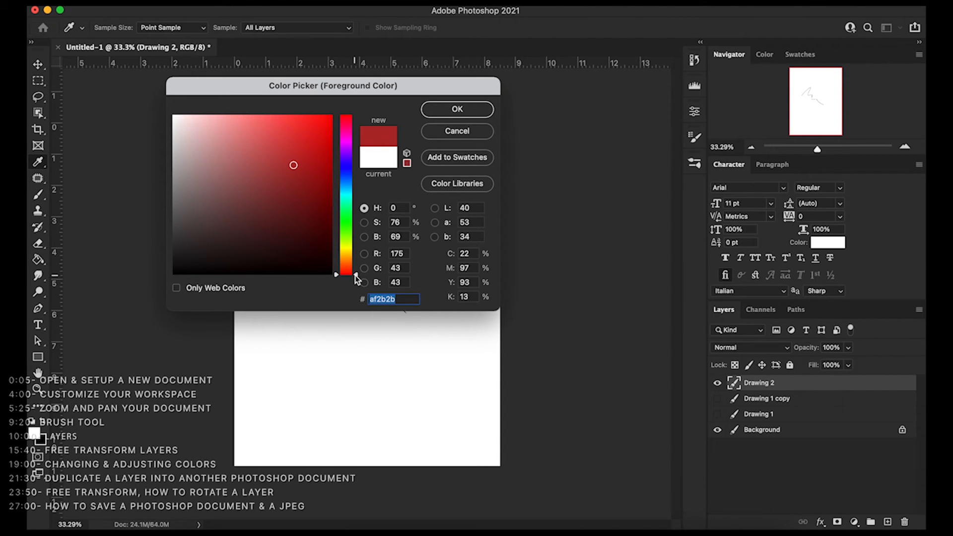
drag(353, 275, 350, 252)
drag(361, 245, 362, 278)
mouse_move(290, 162)
mouse_down()
mouse_move(152, 94)
mouse_move(341, 89)
mouse_up()
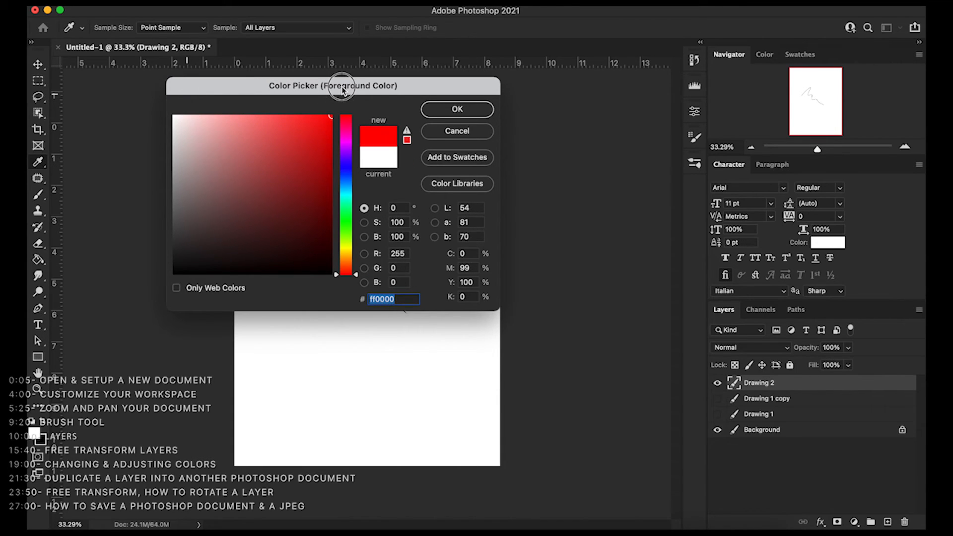
- Try pink ff8787, gray 807b7b and dark red shades 542525 and 762121 in the foreground Color Picker
mouse_move(341, 89)
mouse_down()
mouse_move(225, 94)
mouse_move(195, 128)
mouse_move(246, 102)
mouse_up()
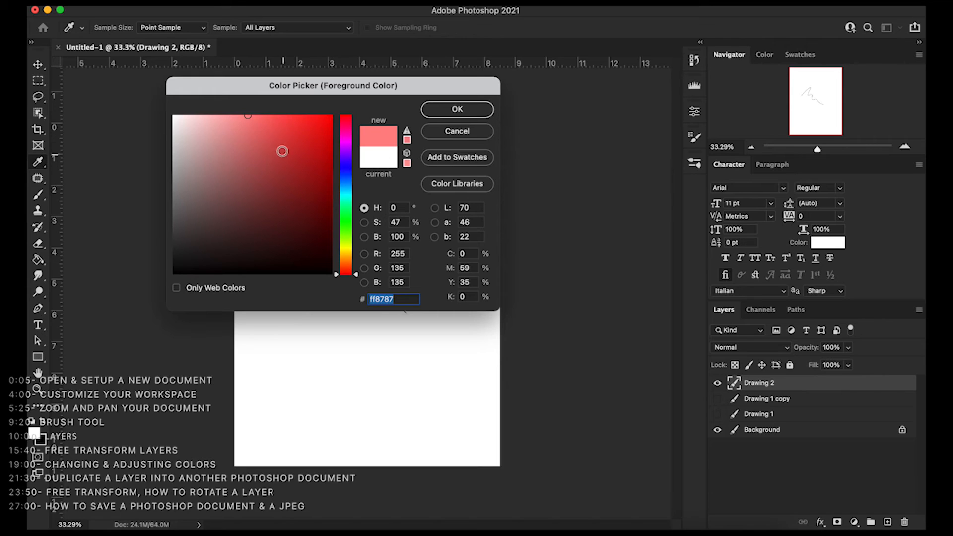
mouse_move(247, 122)
mouse_down()
mouse_move(251, 111)
mouse_move(170, 185)
mouse_move(172, 198)
mouse_move(180, 194)
mouse_up()
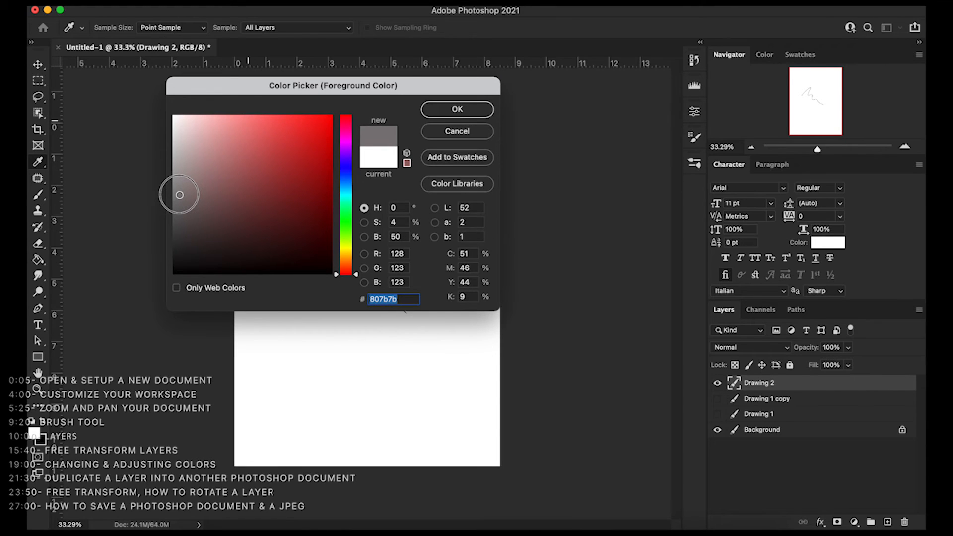
mouse_move(179, 195)
mouse_down()
mouse_move(172, 283)
mouse_move(174, 255)
mouse_move(166, 274)
mouse_move(225, 222)
mouse_move(285, 225)
mouse_move(317, 249)
mouse_move(323, 233)
mouse_up()
click(307, 223)
mouse_move(307, 223)
mouse_down()
mouse_move(257, 192)
mouse_move(225, 145)
mouse_move(304, 180)
mouse_move(267, 233)
mouse_move(262, 222)
mouse_up()
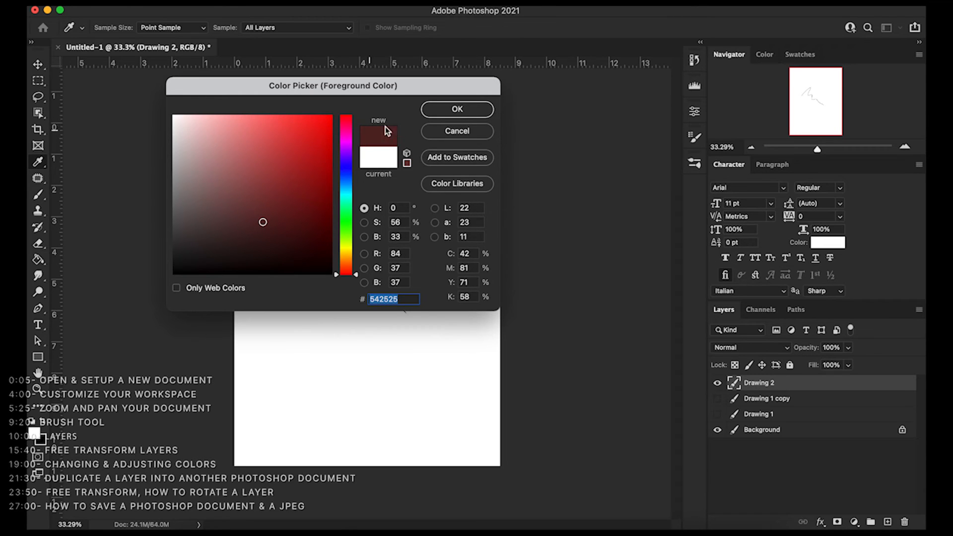
mouse_move(265, 222)
mouse_down()
mouse_move(304, 190)
mouse_move(300, 142)
mouse_move(237, 174)
mouse_move(218, 155)
mouse_move(318, 211)
mouse_move(313, 161)
mouse_move(275, 157)
mouse_move(325, 152)
mouse_move(274, 161)
mouse_move(264, 179)
mouse_move(249, 162)
mouse_move(288, 201)
mouse_up()
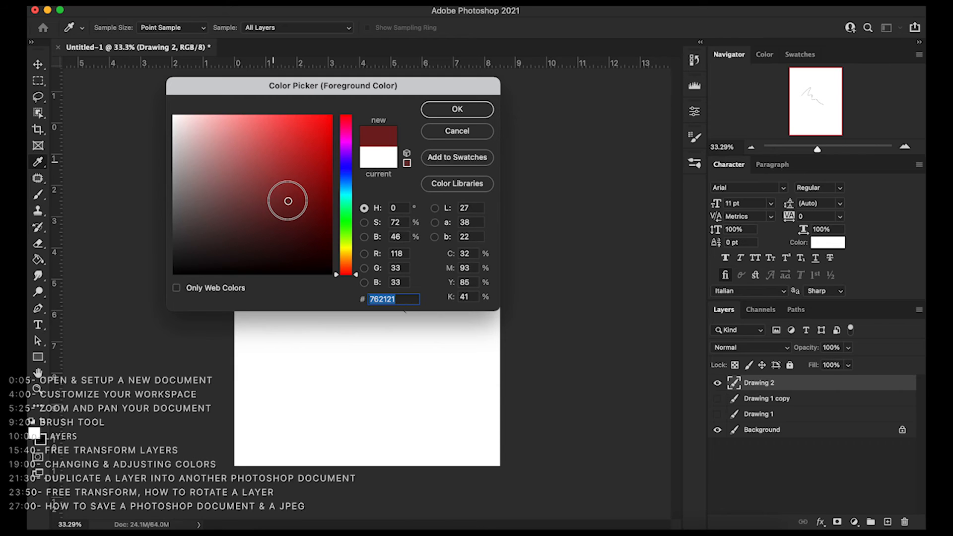
- Shift the hue to cyan, choose the bright shade 16c9de, and apply it as the foreground color
mouse_move(287, 199)
mouse_down()
mouse_move(245, 226)
mouse_move(302, 215)
mouse_move(284, 164)
mouse_move(289, 192)
mouse_move(310, 160)
mouse_up()
drag(343, 275, 334, 195)
drag(296, 163, 316, 136)
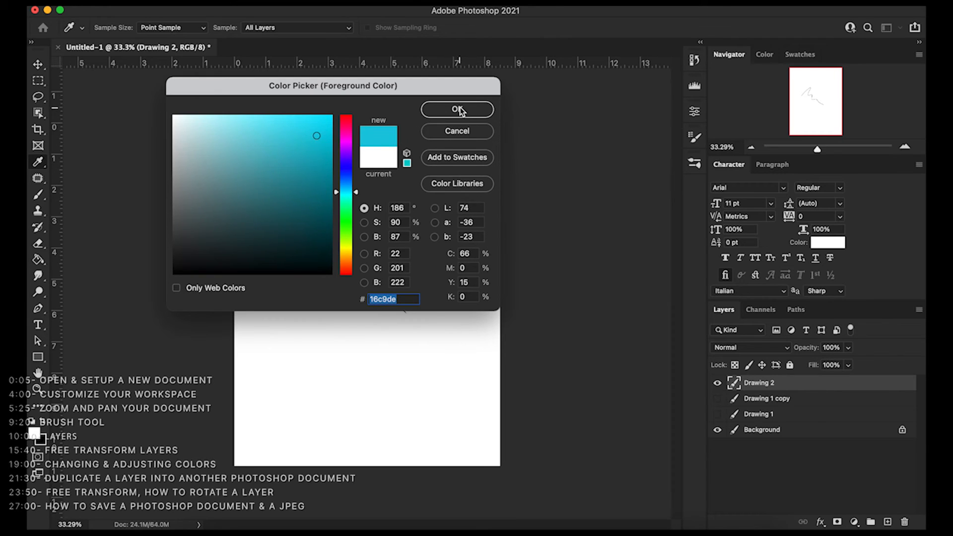
click(457, 109)
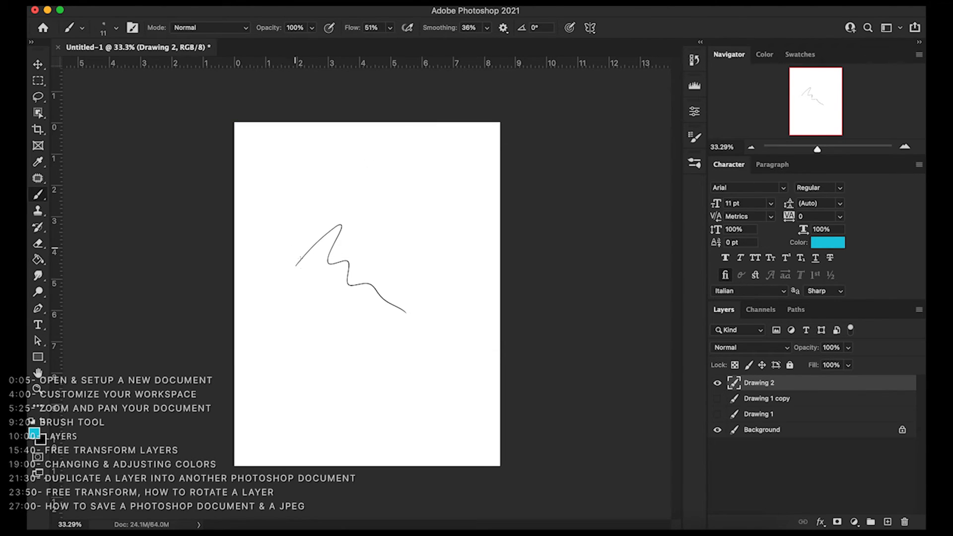
- Paint a cyan scribble about 3.8 inches wide on Drawing 2, swap the colors, and paint a black looping scribble above it
mouse_move(322, 327)
mouse_down()
mouse_move(369, 236)
mouse_move(394, 259)
mouse_move(430, 266)
mouse_move(443, 253)
mouse_move(401, 219)
mouse_move(349, 207)
mouse_move(387, 219)
mouse_up()
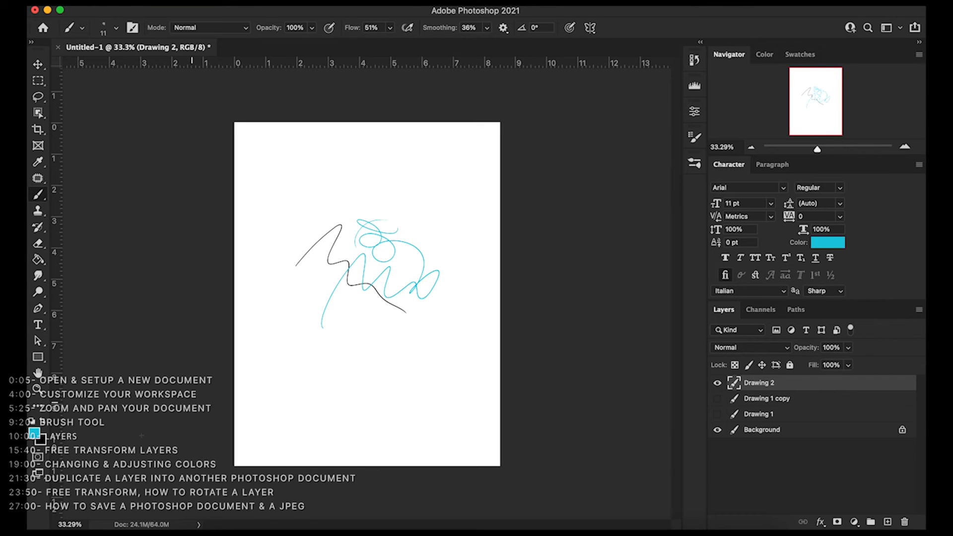
click(44, 429)
mouse_move(392, 253)
mouse_down()
mouse_move(417, 226)
mouse_move(382, 198)
mouse_move(347, 228)
mouse_move(392, 218)
mouse_up()
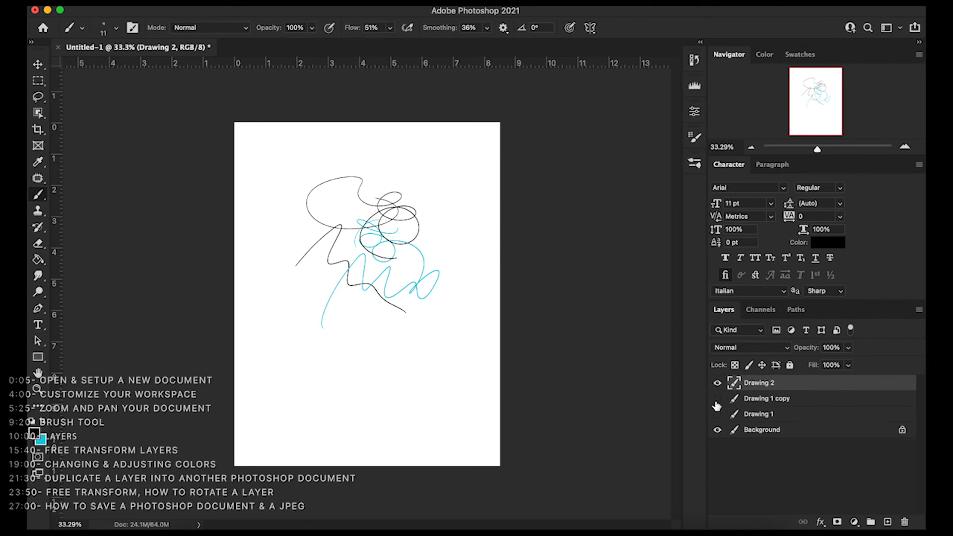
- Activate the Move tool, and hide and show the Drawing 2 layer again
click(38, 64)
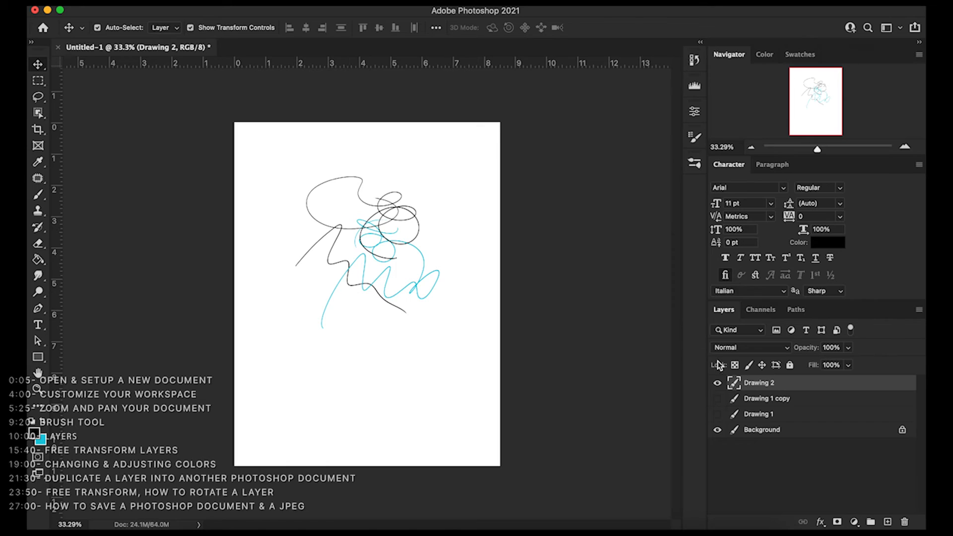
click(716, 384)
click(716, 384)
- Create a new document from the HDTV 1080p preset, 1920 x 1080 px at 72 ppi
click(121, 2)
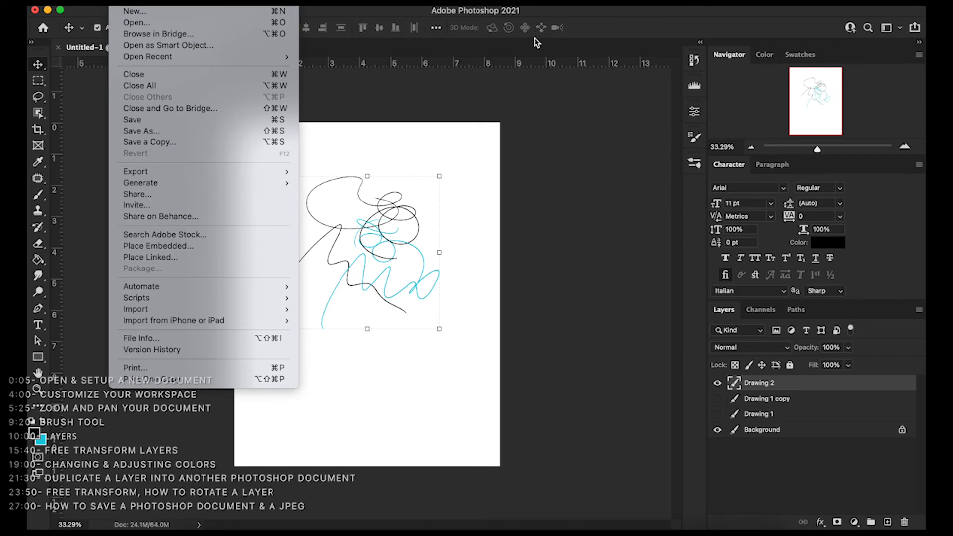
click(190, 13)
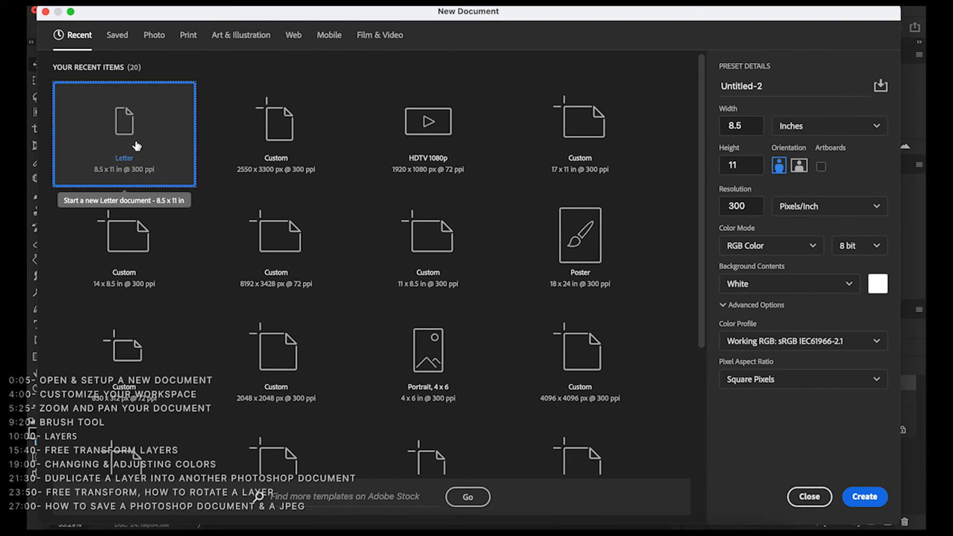
click(430, 122)
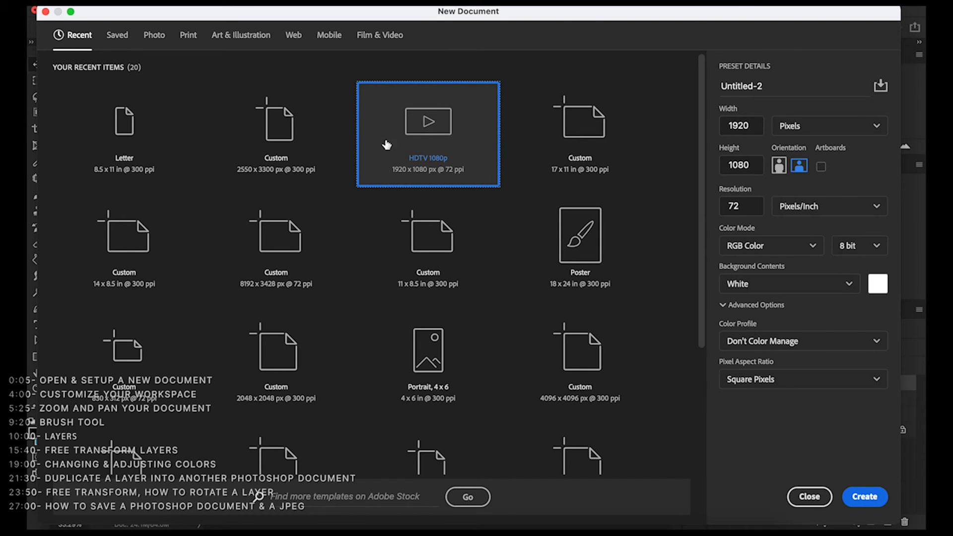
click(880, 506)
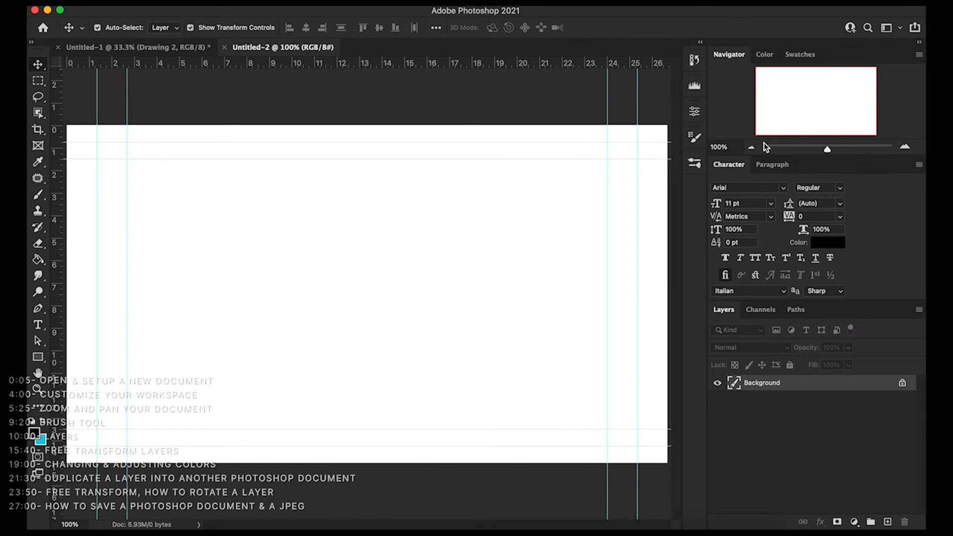
click(752, 147)
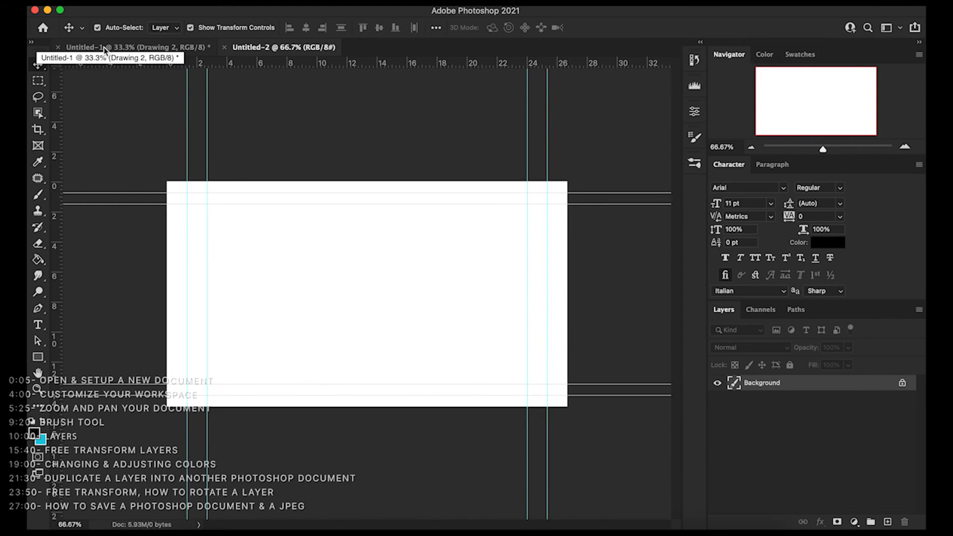
- Switch back and forth between the Untitled-1 and Untitled-2 documents to compare them
click(171, 49)
click(251, 45)
click(193, 46)
click(250, 46)
click(148, 49)
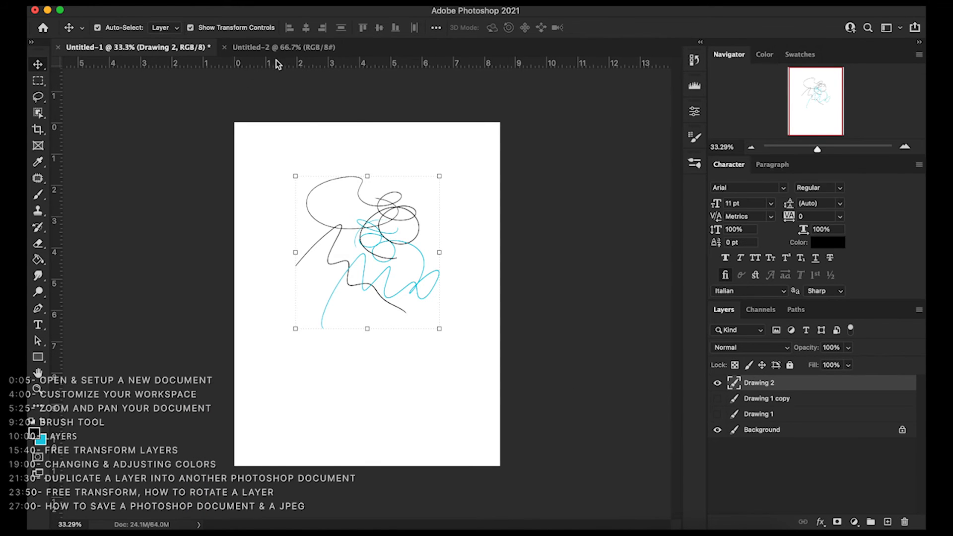
click(268, 47)
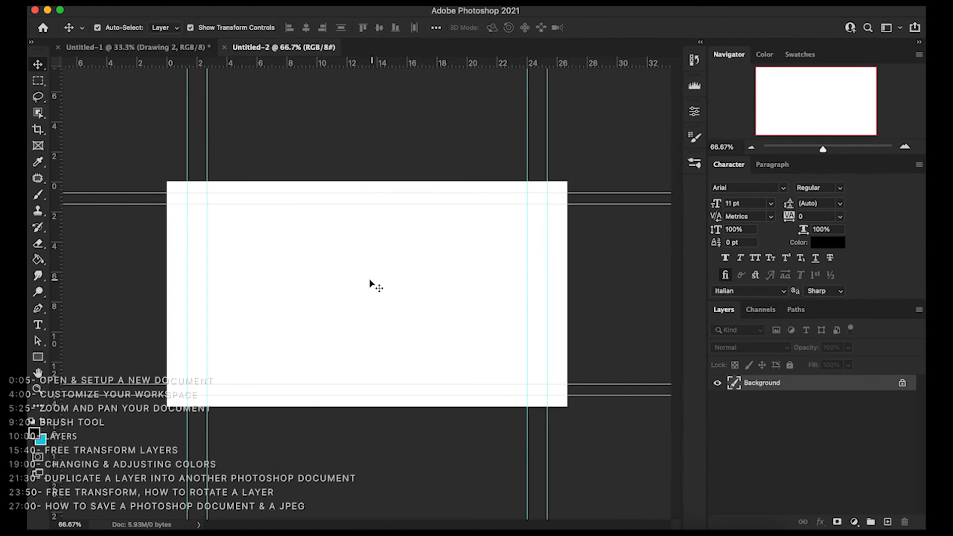
- Duplicate the Drawing 2 layer of Untitled-1 into the Untitled-2 document as Drawing 2
click(121, 46)
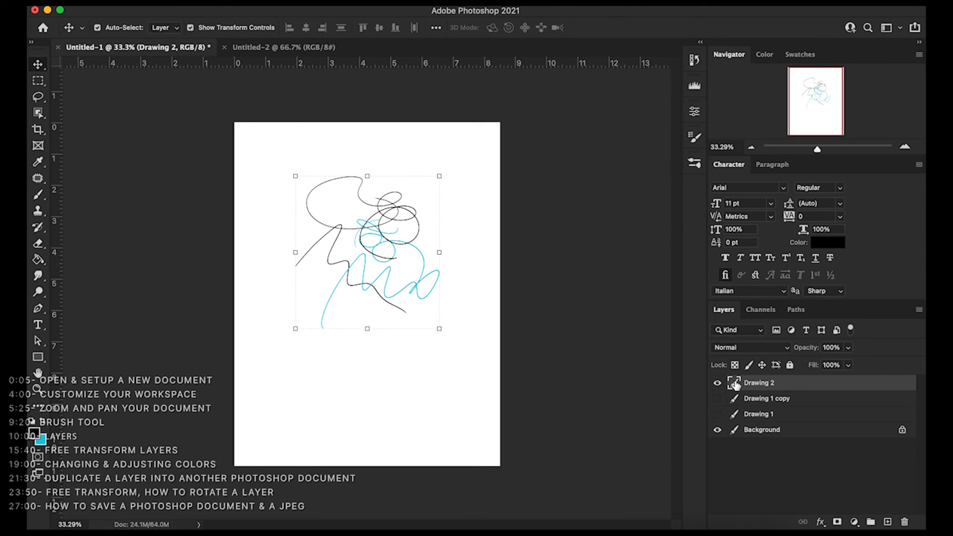
click(717, 383)
click(717, 383)
right_click(771, 386)
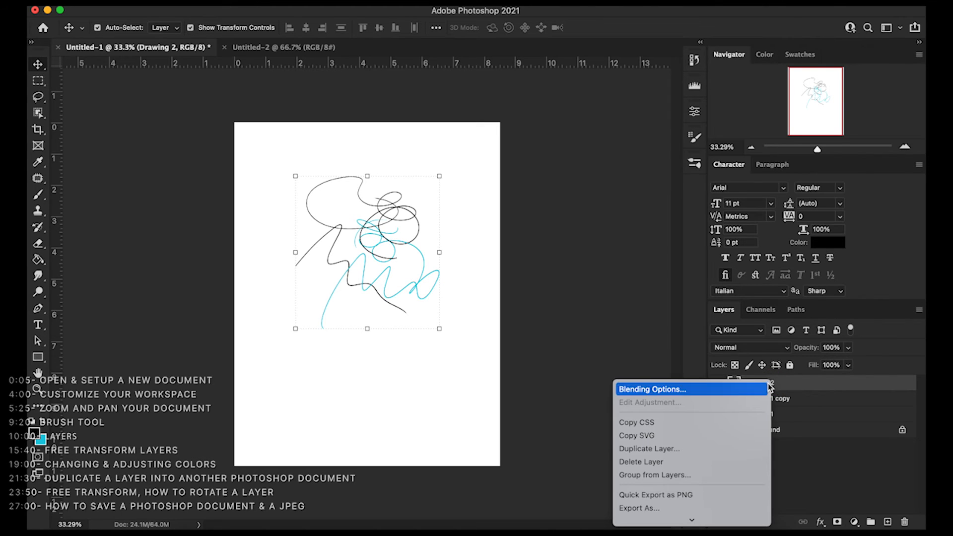
click(688, 450)
drag(378, 176, 378, 145)
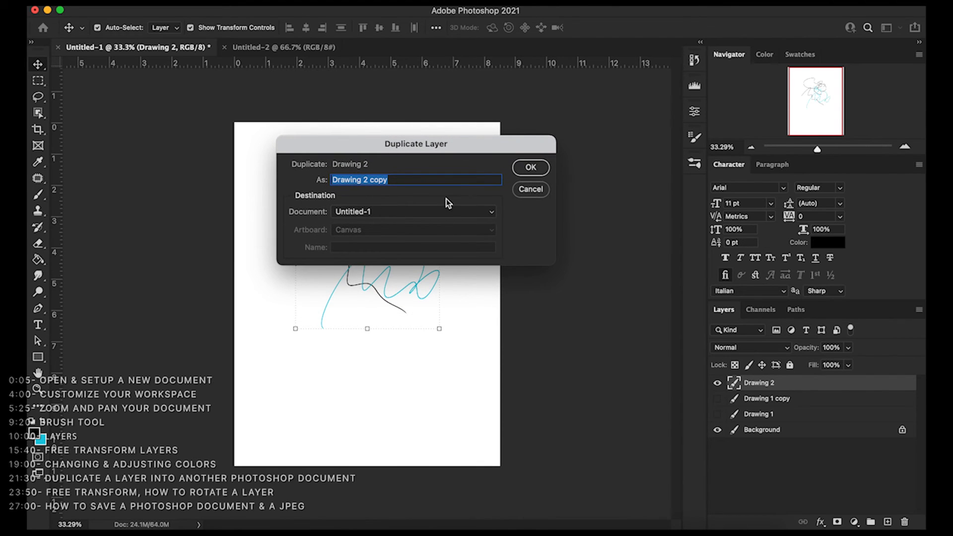
click(478, 212)
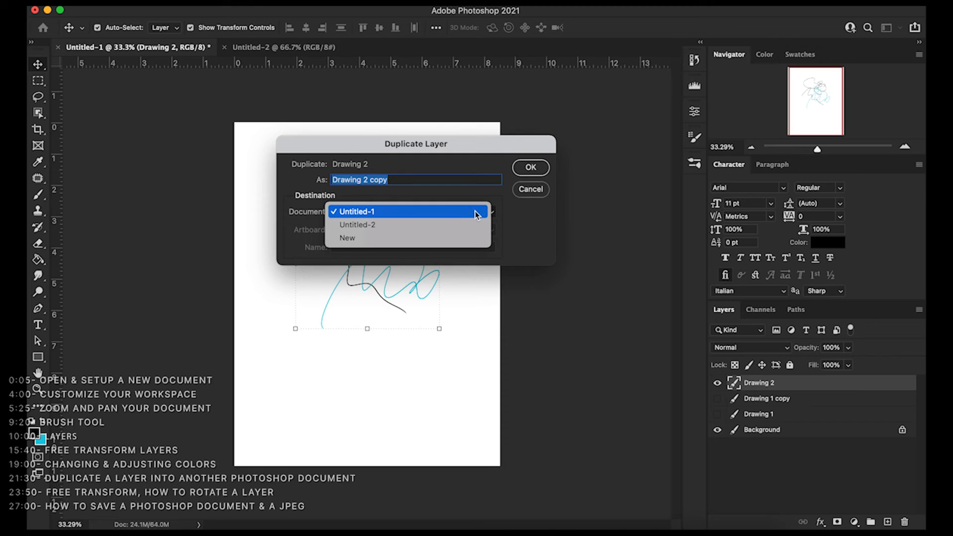
click(434, 237)
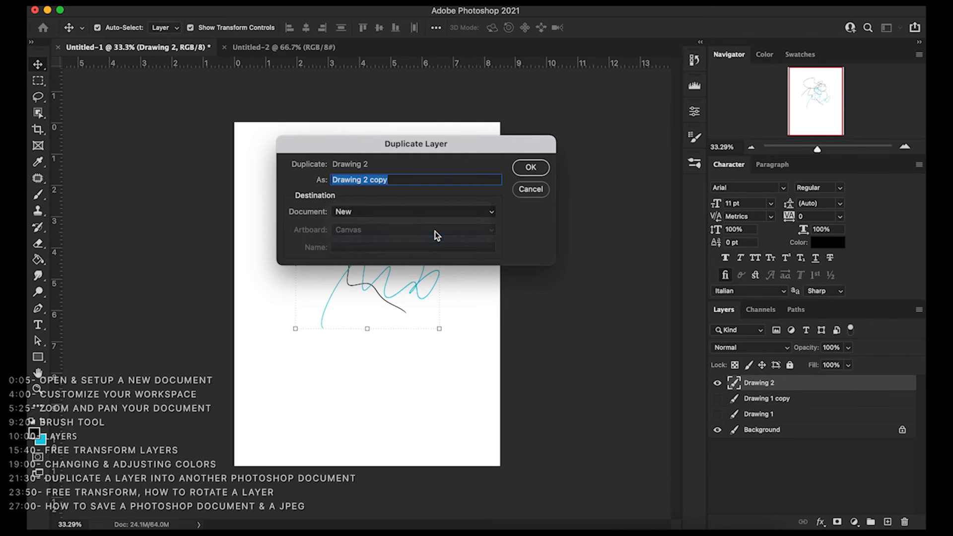
click(413, 216)
click(403, 198)
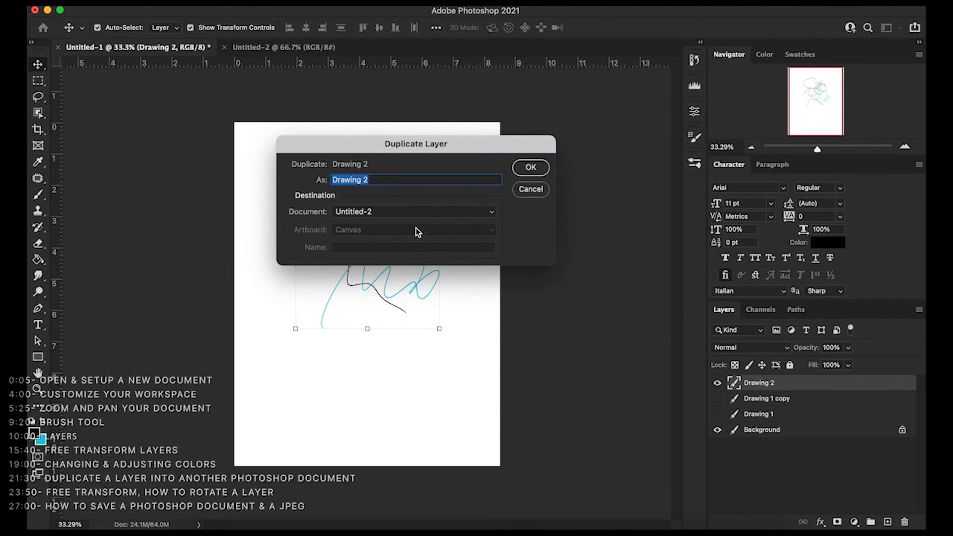
click(531, 166)
- Switch to Untitled-2 and move the Drawing 2 layer about 9.5 inches up and 3.3 inches to the left
click(325, 51)
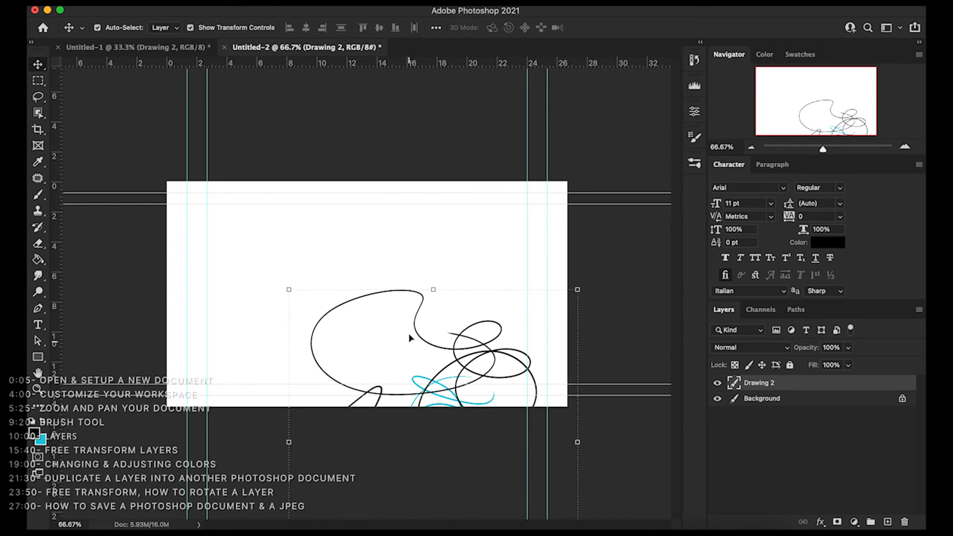
drag(422, 341, 341, 218)
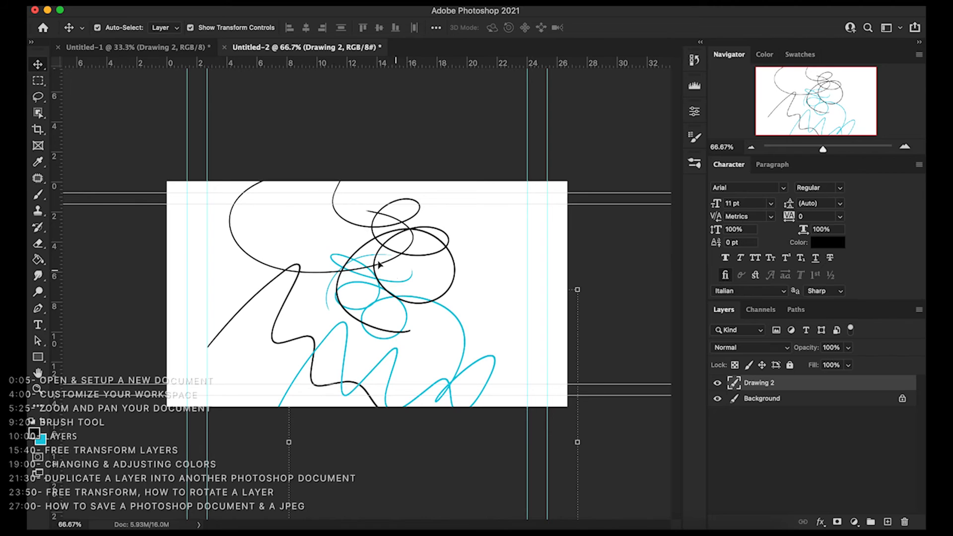
drag(330, 271, 362, 242)
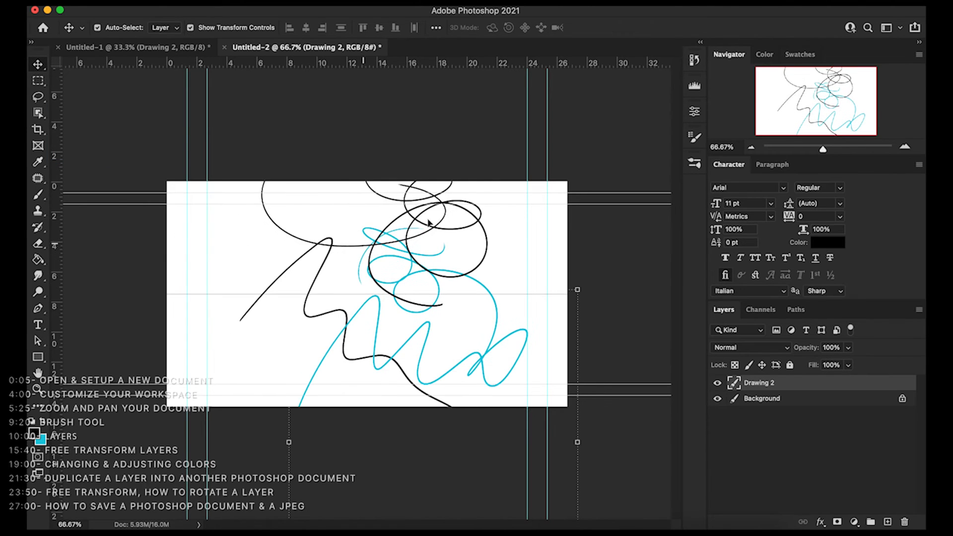
- Scale Drawing 2 proportionally to about 63% with Free Transform so that it fits inside the canvas
click(752, 148)
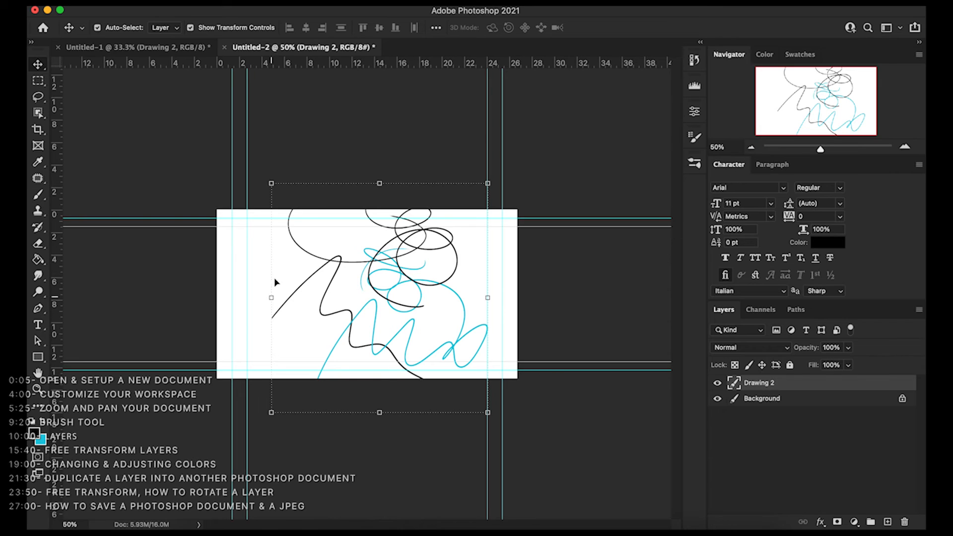
click(143, 2)
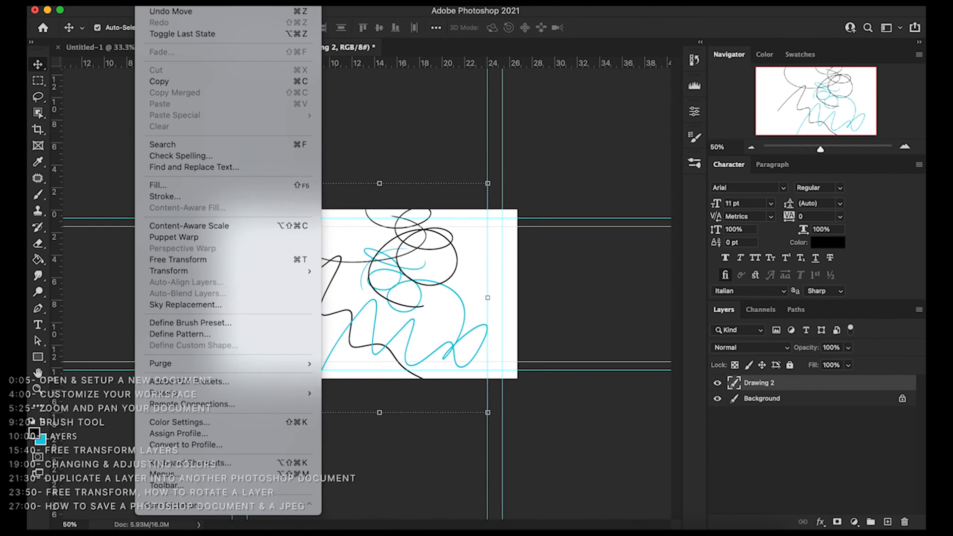
mouse_move(211, 277)
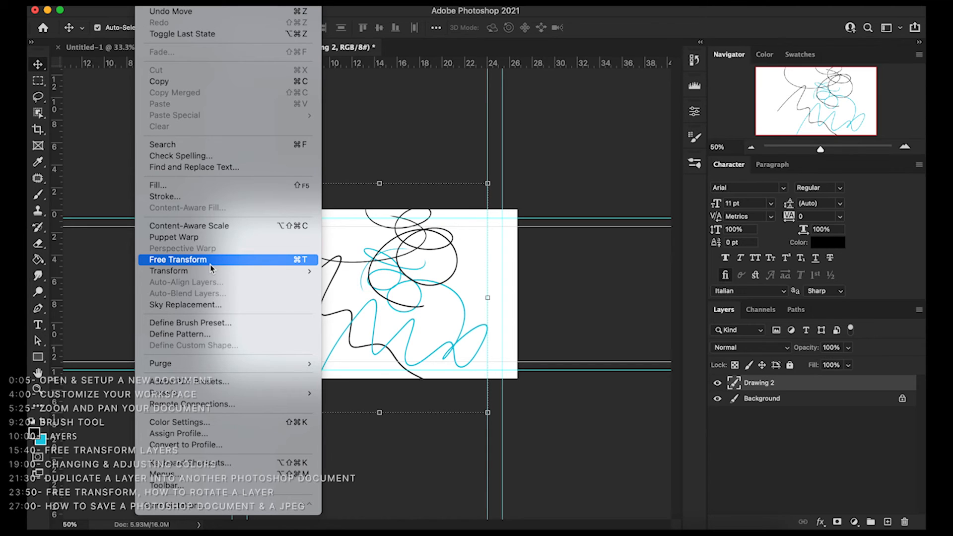
mouse_move(211, 270)
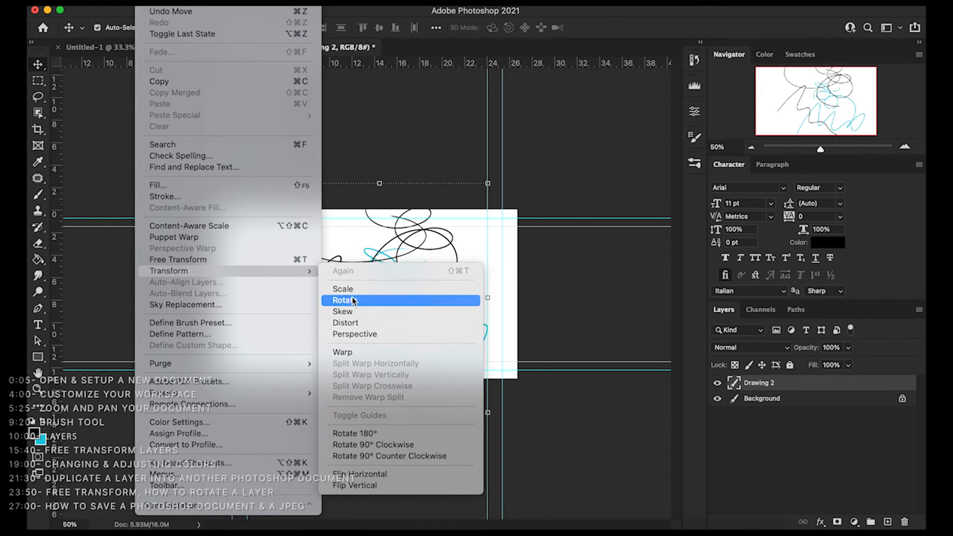
click(213, 263)
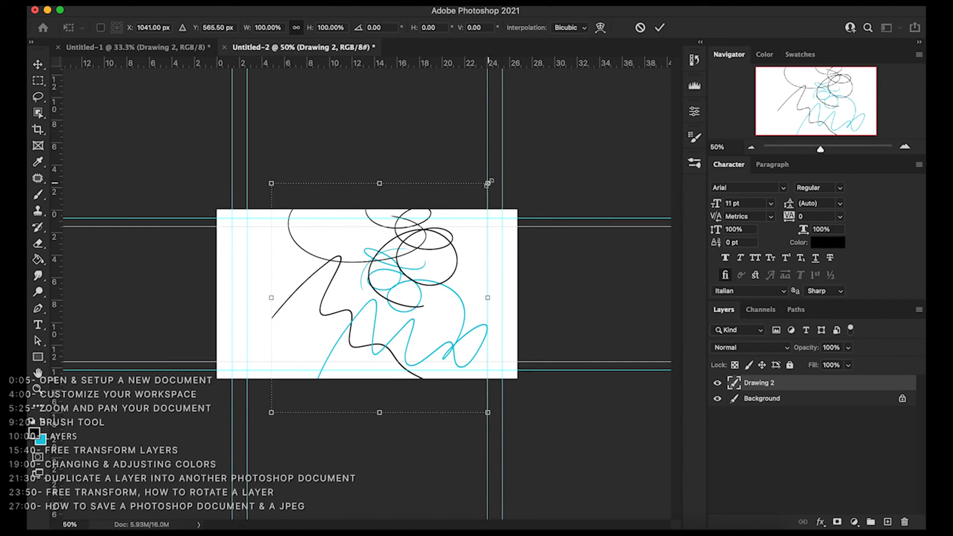
mouse_move(489, 183)
mouse_down()
mouse_move(457, 206)
mouse_move(372, 318)
mouse_move(388, 281)
mouse_move(448, 225)
mouse_up()
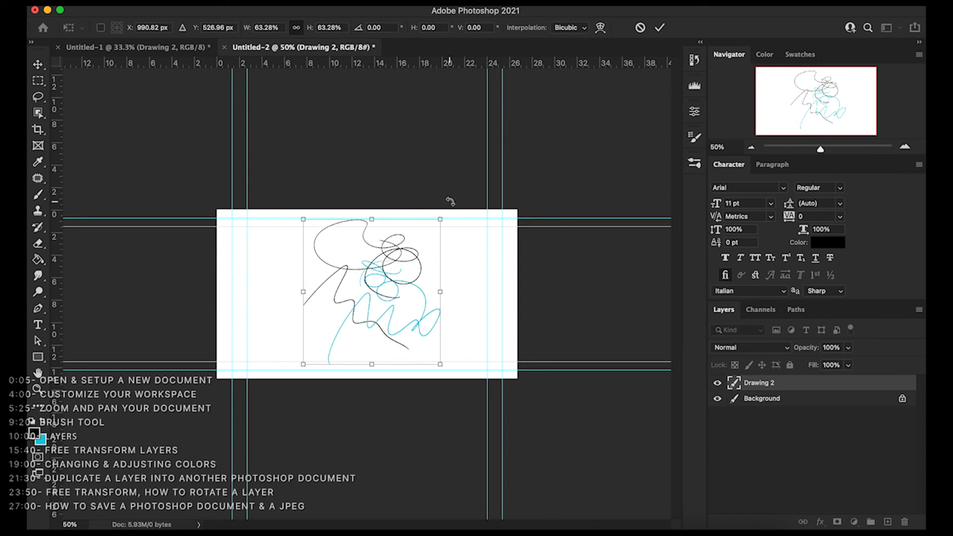
- Rotate the Drawing 2 layer by exactly 90 degrees with Free Transform and apply the transformation
drag(449, 200, 454, 258)
double_click(386, 27)
text(90)
key(Return)
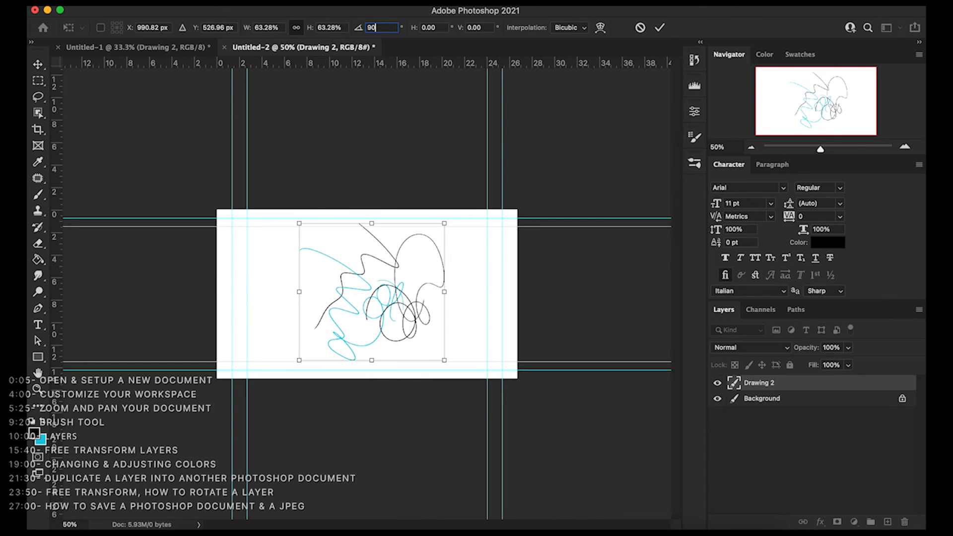
key(Return)
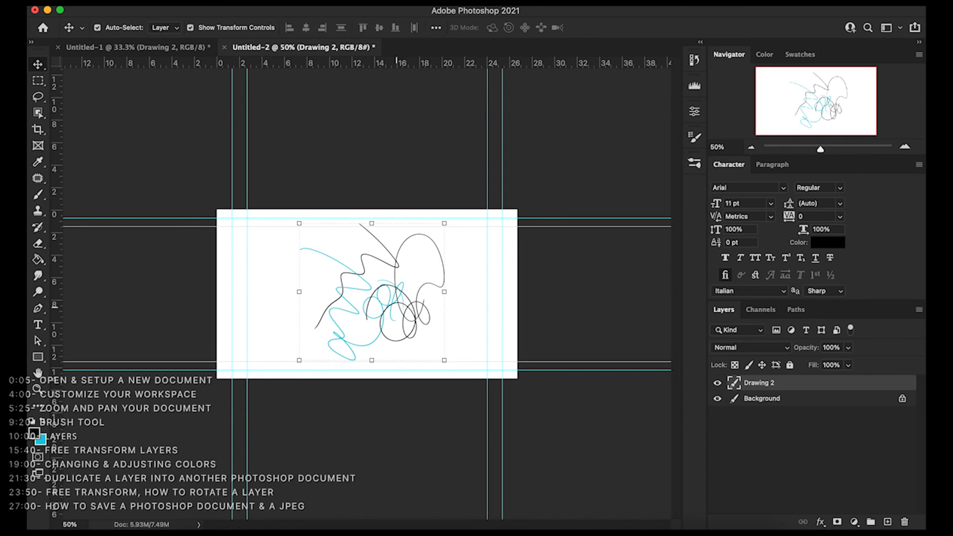
- Zoom in to 300% on the middle of the rotated drawing
key(z)
click(404, 300)
click(386, 295)
click(386, 301)
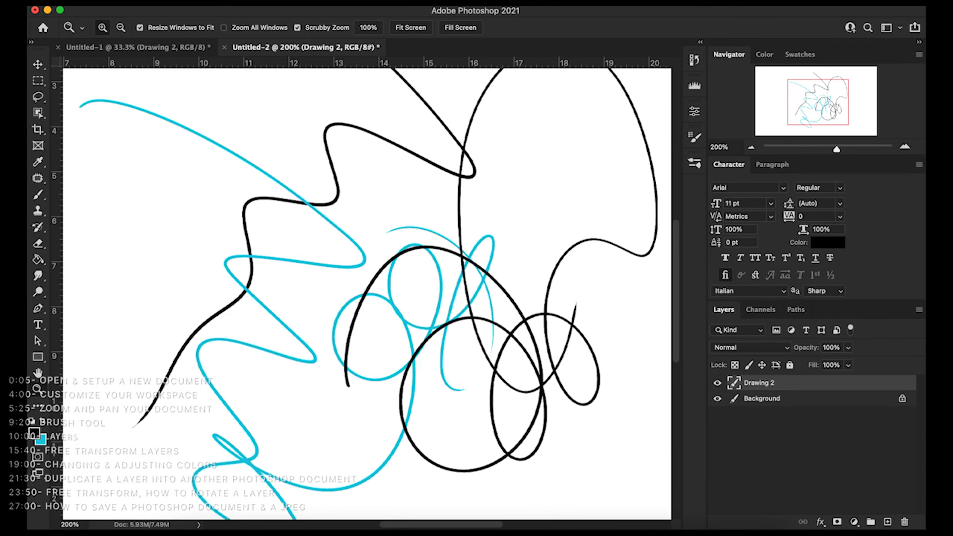
click(383, 310)
key(v)
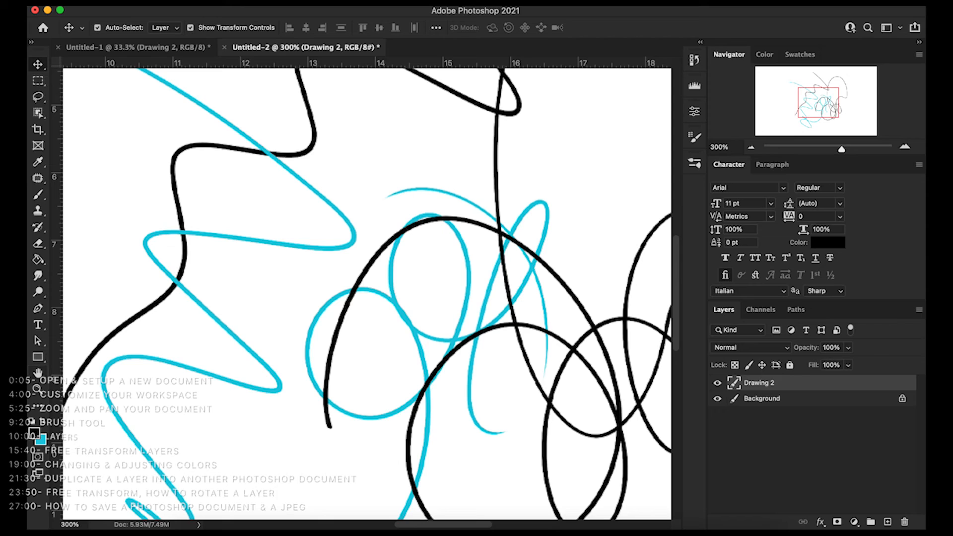
key(z)
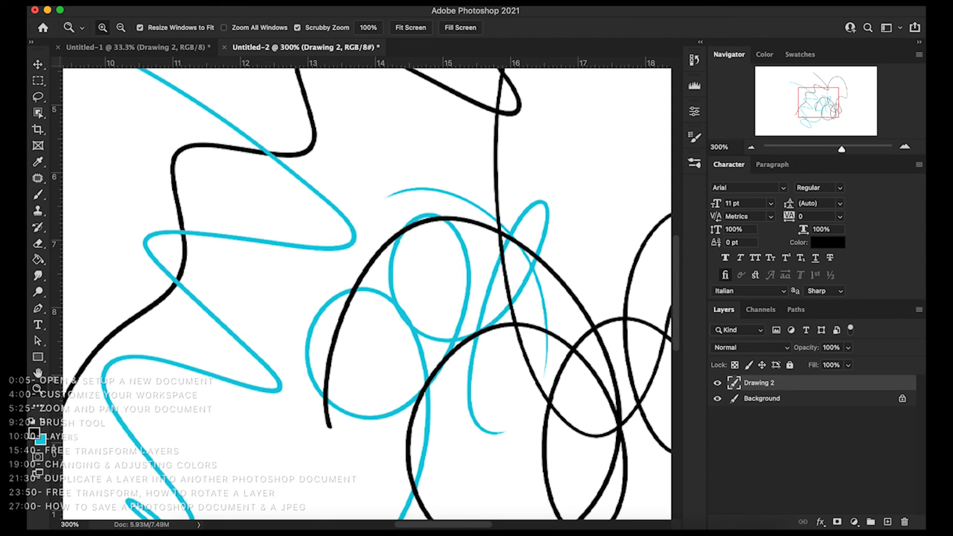
- Pan around the enlarged drawing with the Hand tool to examine its black and blue strokes
key(h)
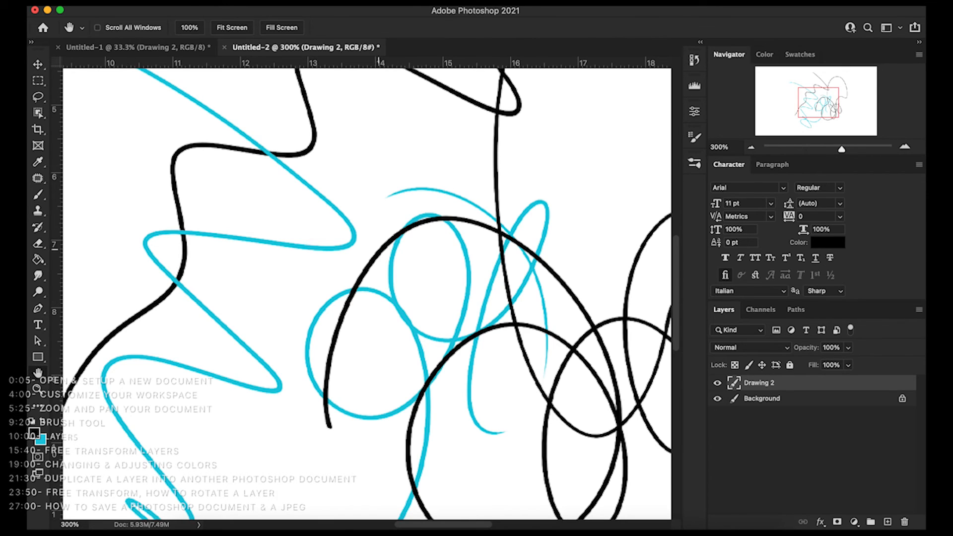
drag(457, 245, 380, 408)
drag(377, 255, 466, 157)
drag(333, 343, 310, 241)
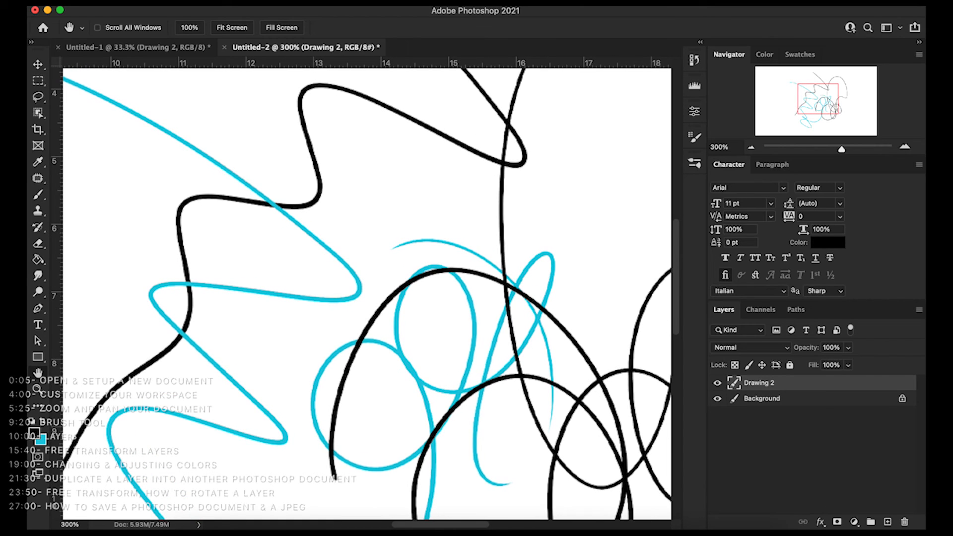
drag(310, 241, 409, 90)
mouse_move(440, 293)
mouse_down()
mouse_move(525, 185)
mouse_move(526, 169)
mouse_move(297, 240)
mouse_up()
mouse_move(534, 160)
mouse_down()
mouse_move(446, 170)
mouse_move(382, 218)
mouse_move(387, 266)
mouse_move(357, 340)
mouse_up()
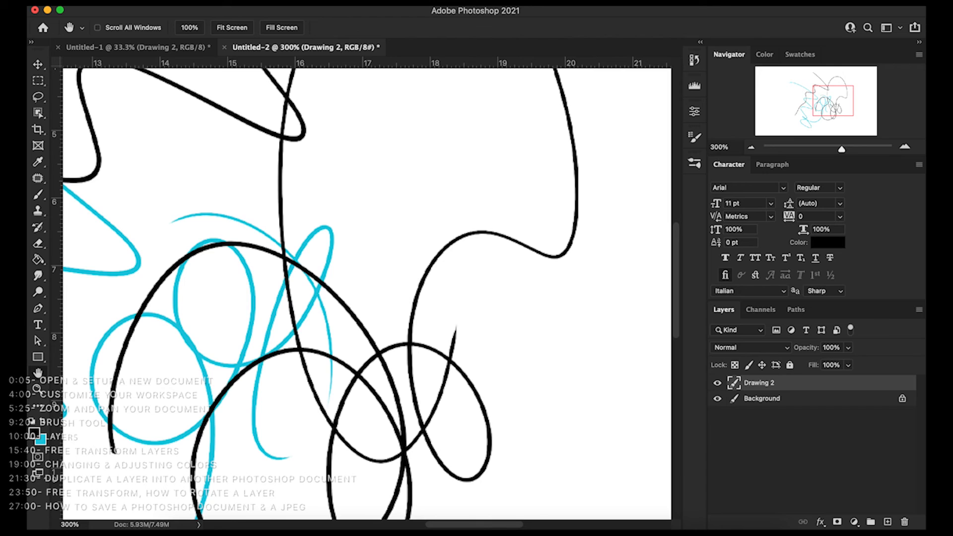
drag(351, 217, 381, 302)
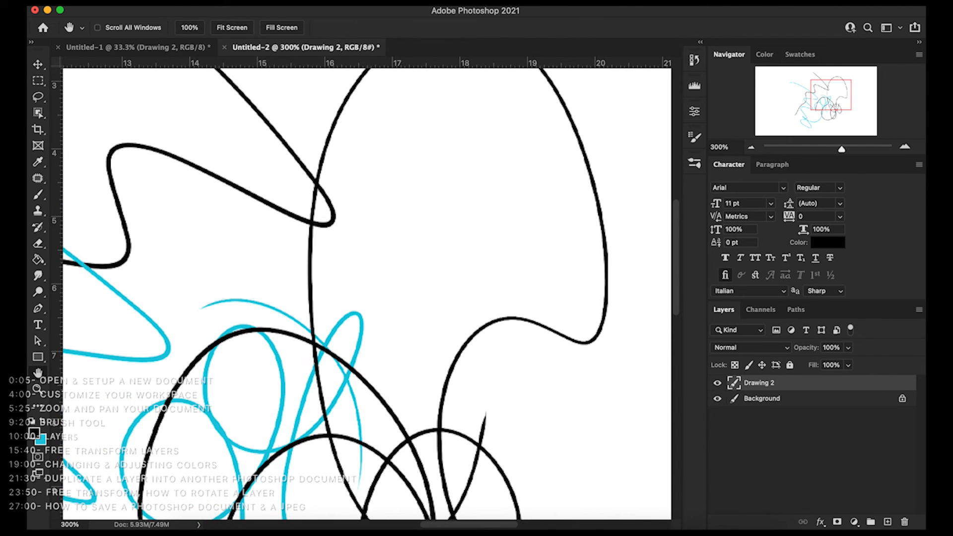
drag(367, 248, 435, 405)
- Magnify the black lines to about 1820% to examine their pixels, and return to about 101% to view the whole canvas
drag(841, 149, 866, 149)
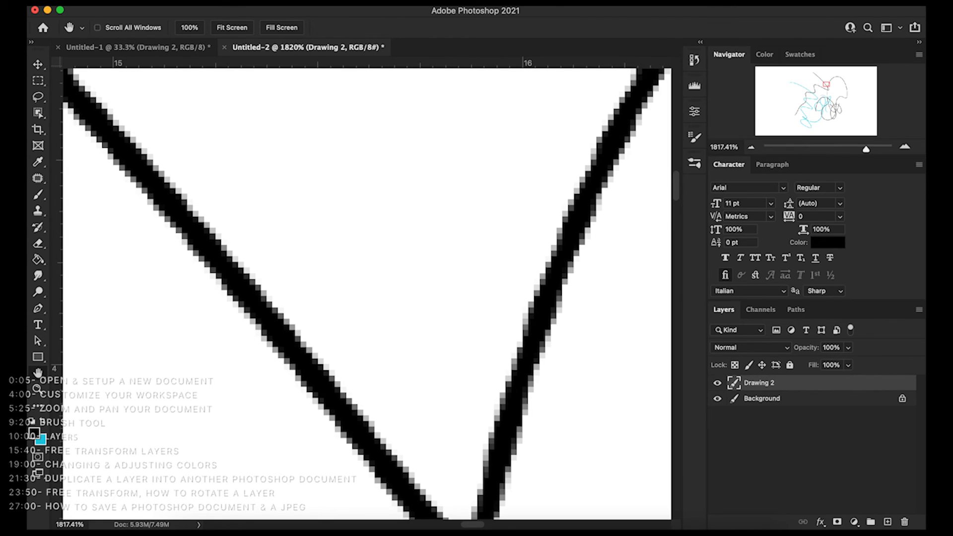
drag(866, 149, 825, 149)
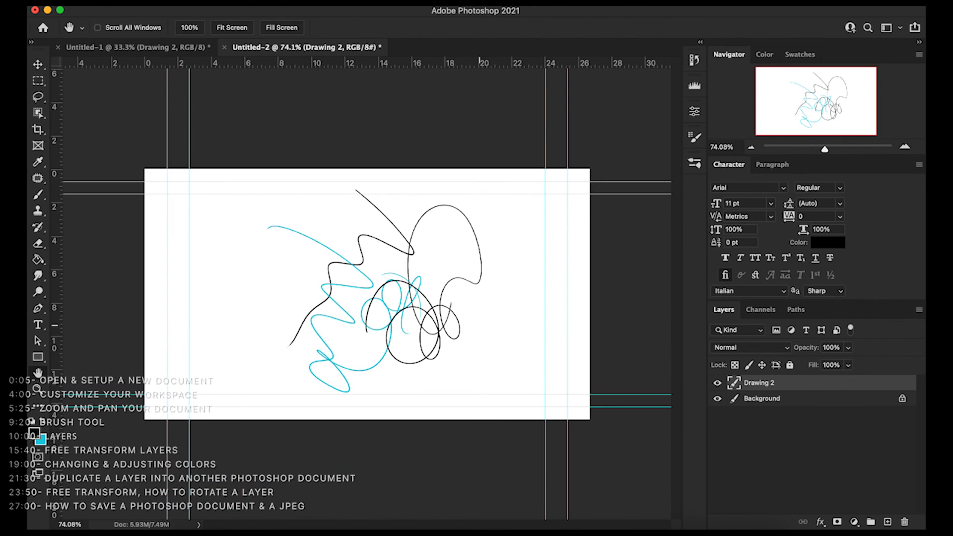
mouse_move(825, 149)
mouse_down()
mouse_move(859, 149)
mouse_move(827, 149)
mouse_up()
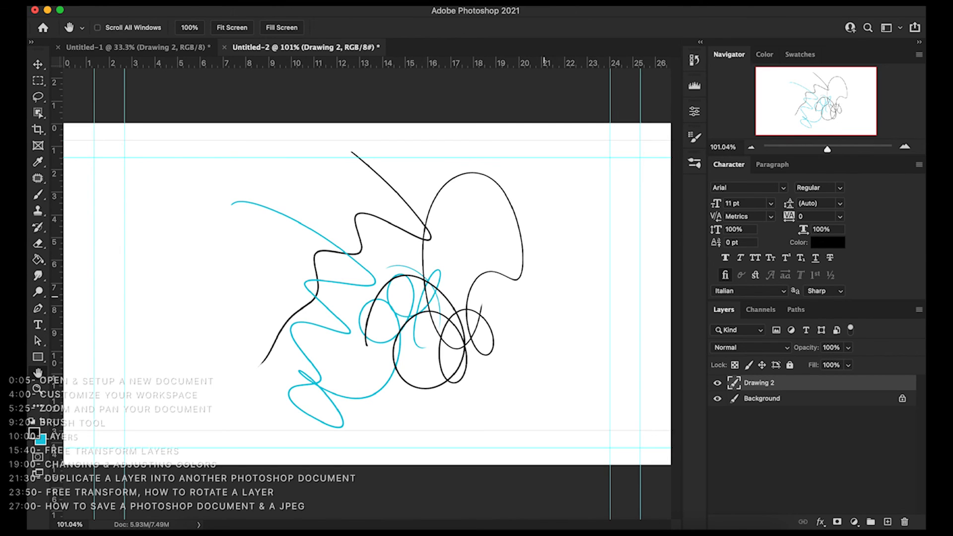
- Draw a black zigzag ending in a rounded loop beside the existing drawing with the Brush tool on Drawing 2
key(v)
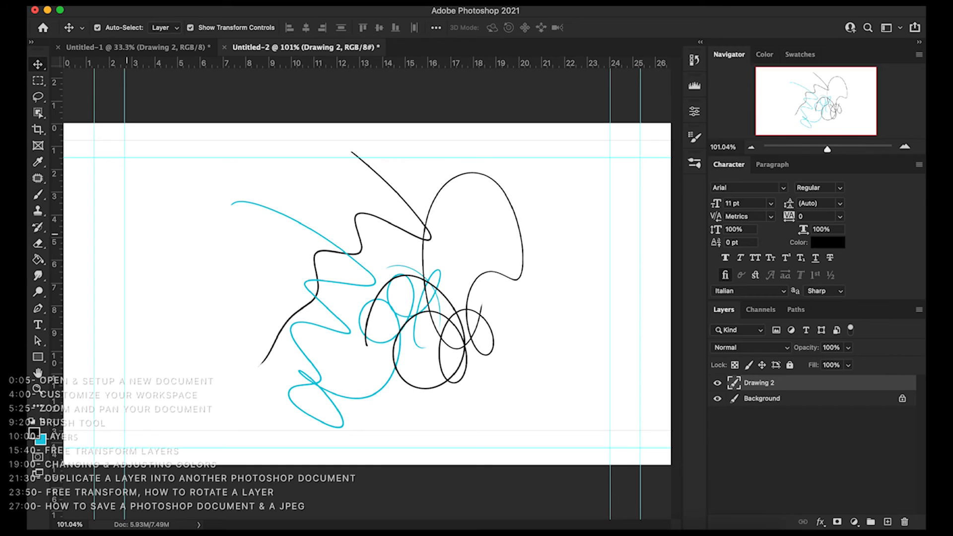
key(b)
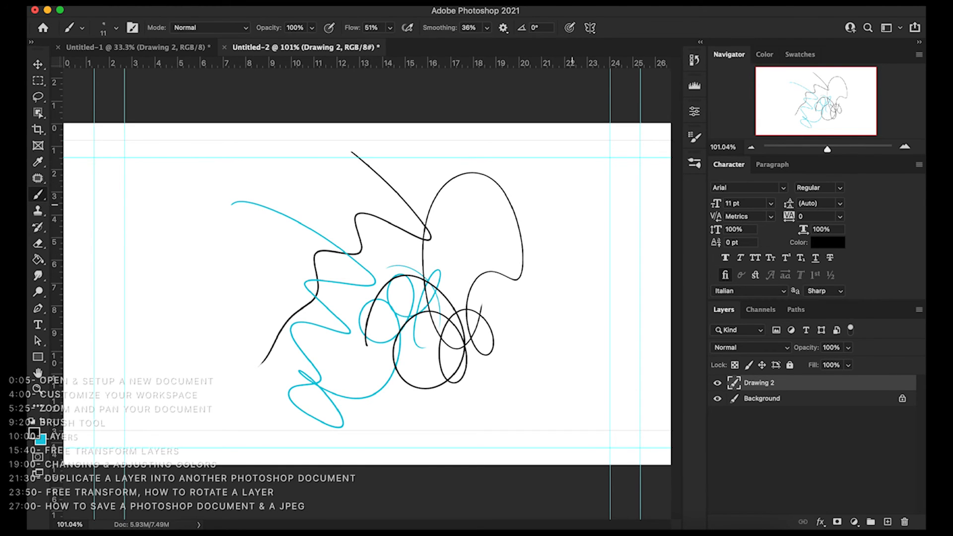
mouse_move(542, 209)
mouse_down()
mouse_move(576, 238)
mouse_move(591, 328)
mouse_move(586, 304)
mouse_move(567, 321)
mouse_up()
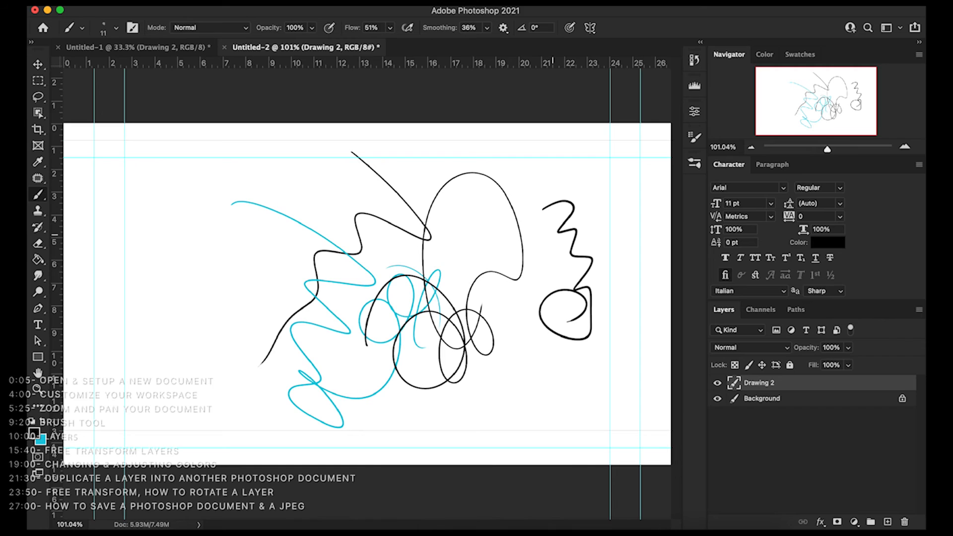
- Erase the zigzag part of the new brush stroke, leaving its rounded loop in place
mouse_move(564, 236)
mouse_down()
mouse_move(576, 237)
mouse_move(571, 251)
mouse_move(597, 243)
mouse_move(558, 263)
mouse_move(575, 242)
mouse_up()
mouse_move(572, 233)
mouse_down()
mouse_move(559, 232)
mouse_move(590, 258)
mouse_move(572, 289)
mouse_up()
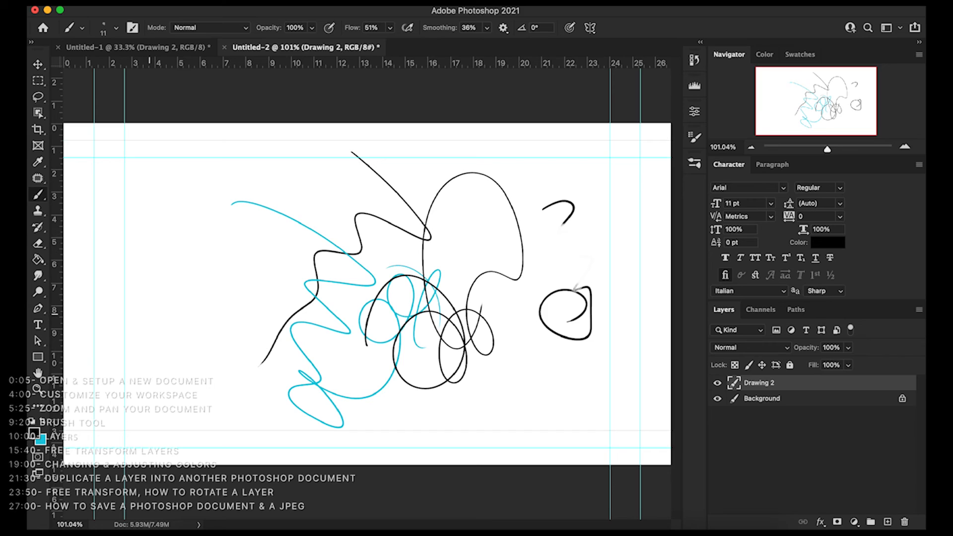
key(e)
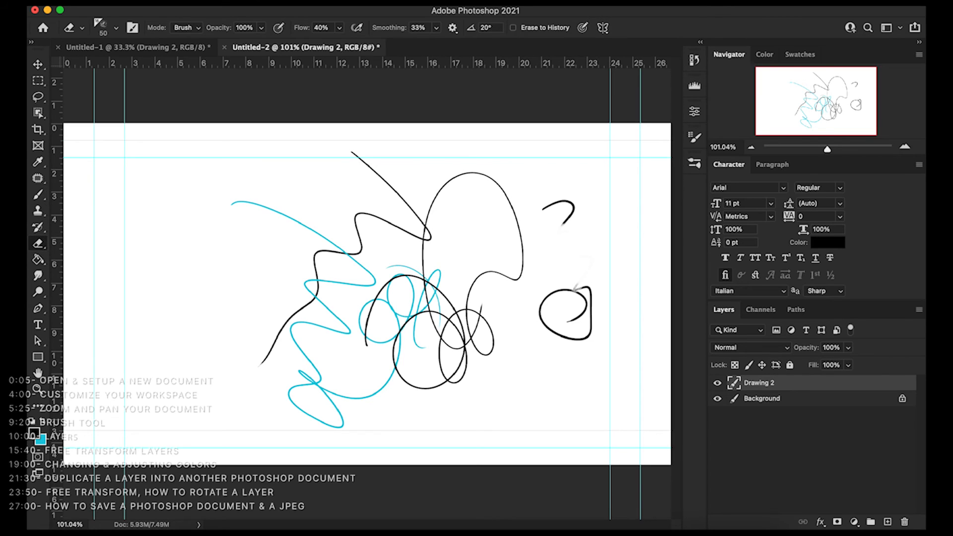
mouse_move(575, 224)
mouse_down()
mouse_move(558, 226)
mouse_move(569, 218)
mouse_up()
mouse_move(577, 204)
mouse_down()
mouse_move(535, 203)
mouse_move(581, 204)
mouse_up()
right_click(761, 383)
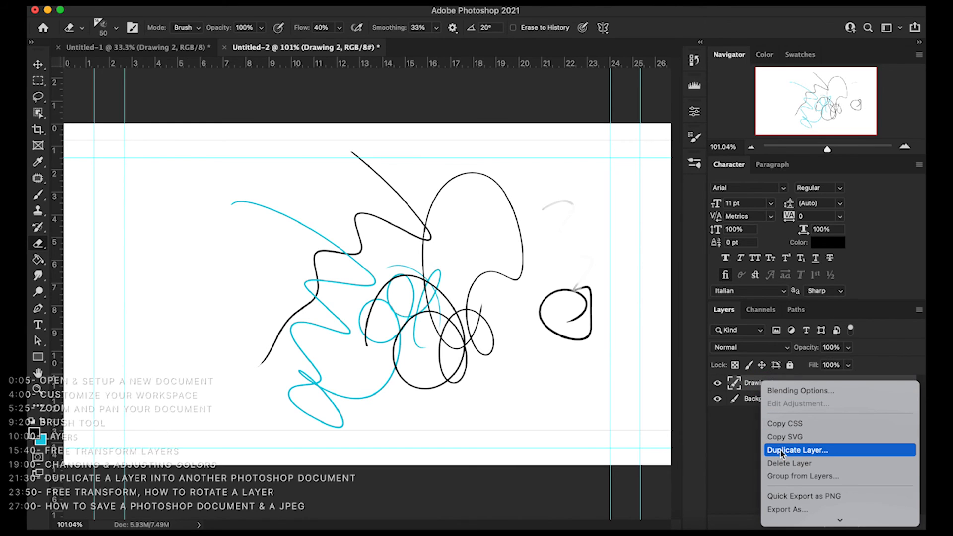
click(736, 425)
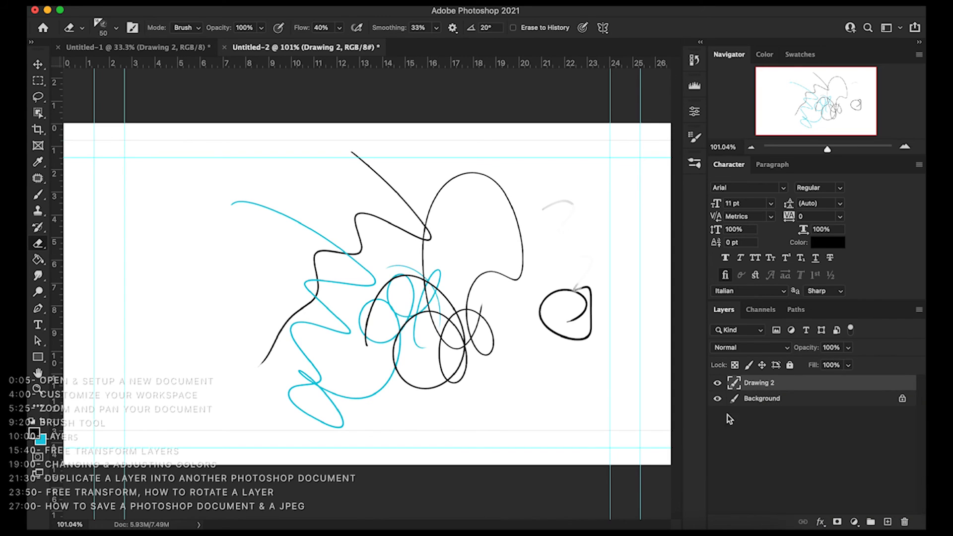
click(750, 148)
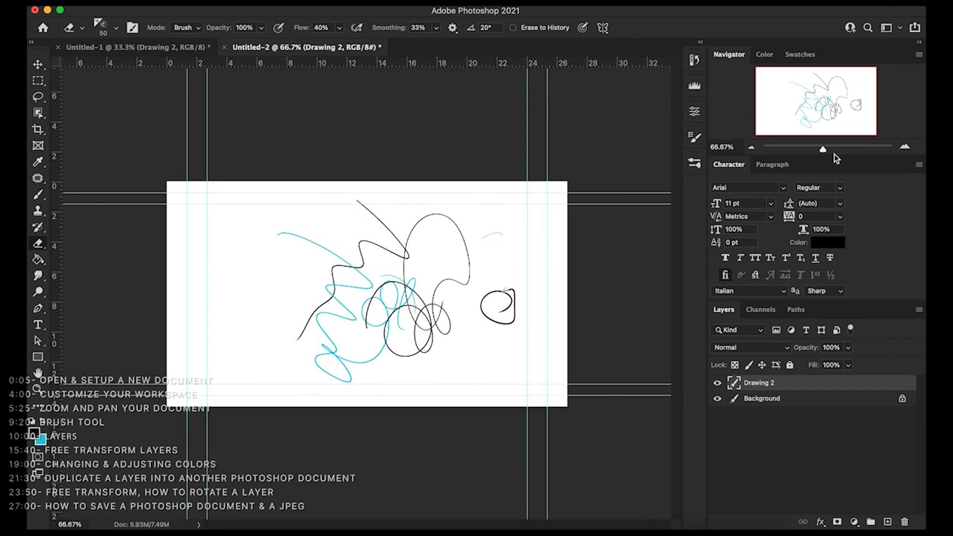
drag(826, 151, 826, 149)
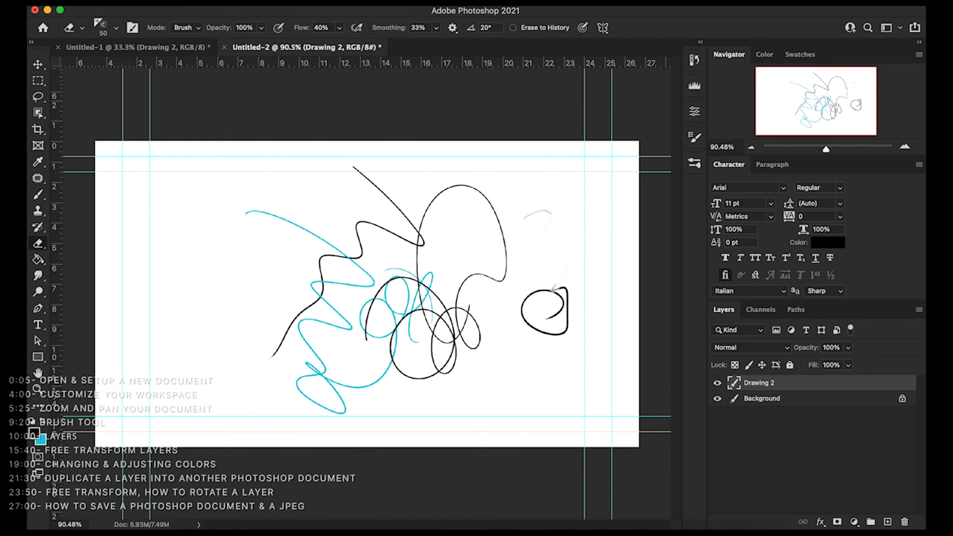
click(119, 2)
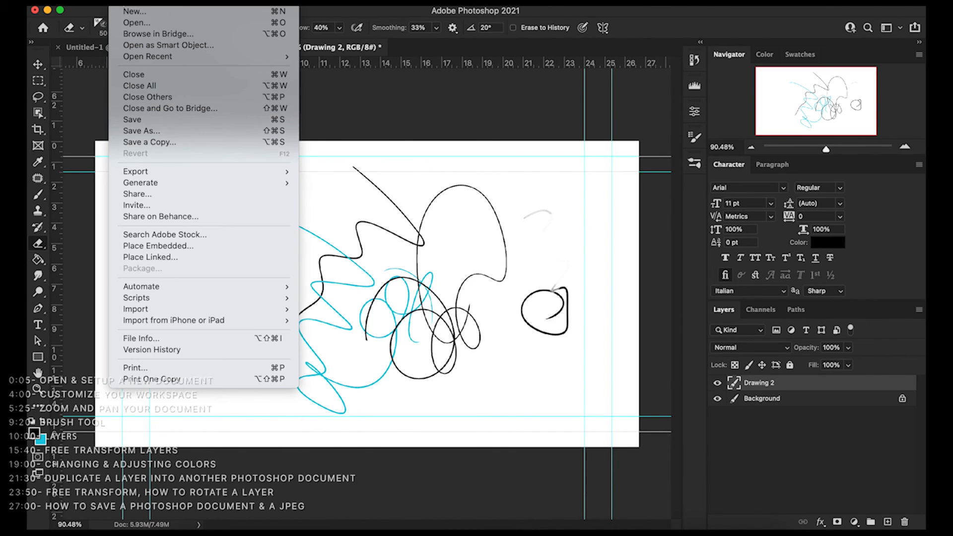
click(164, 131)
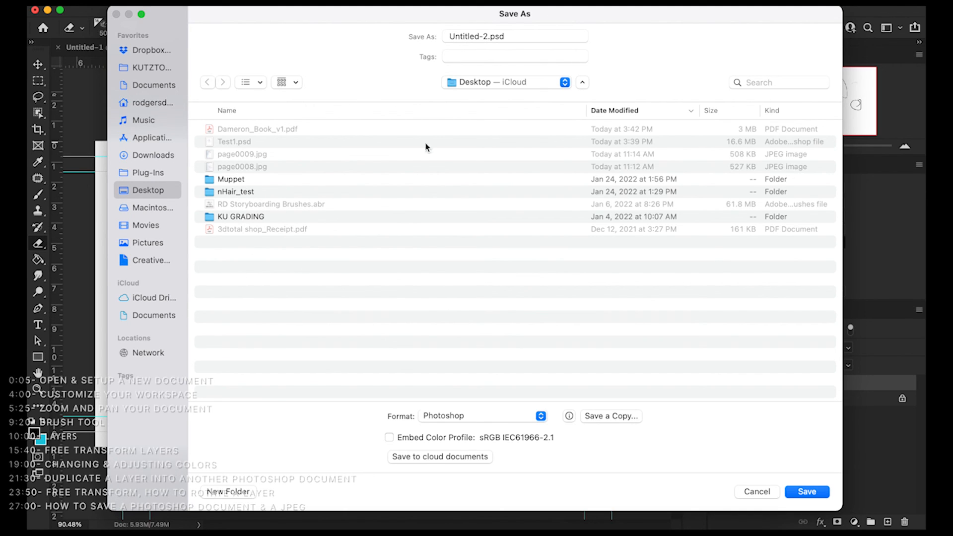
drag(490, 36, 397, 38)
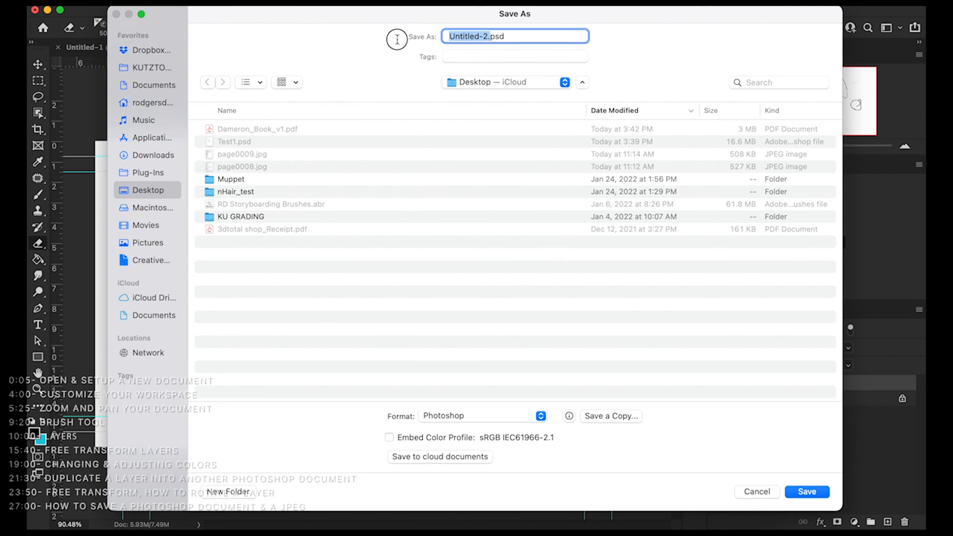
text(Demo_v1)
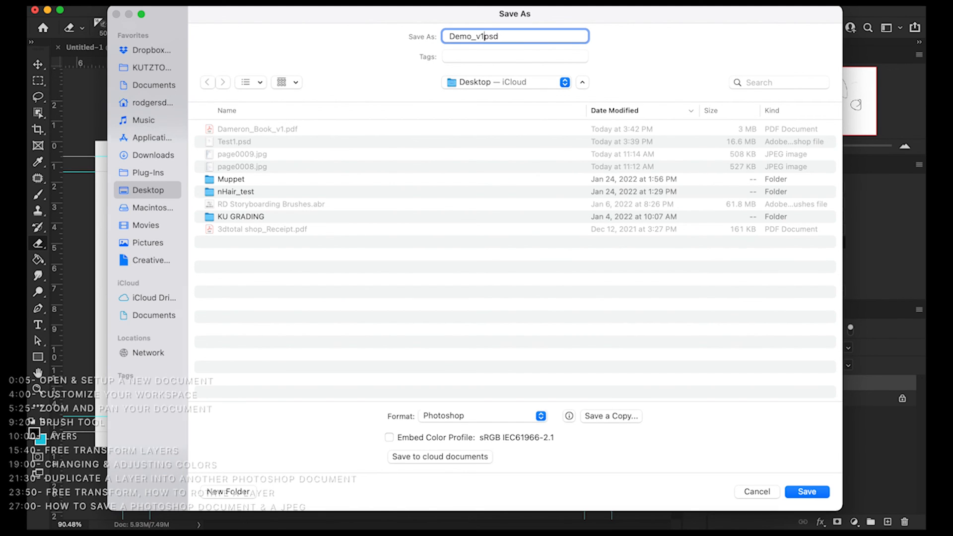
key(Return)
key(Return)
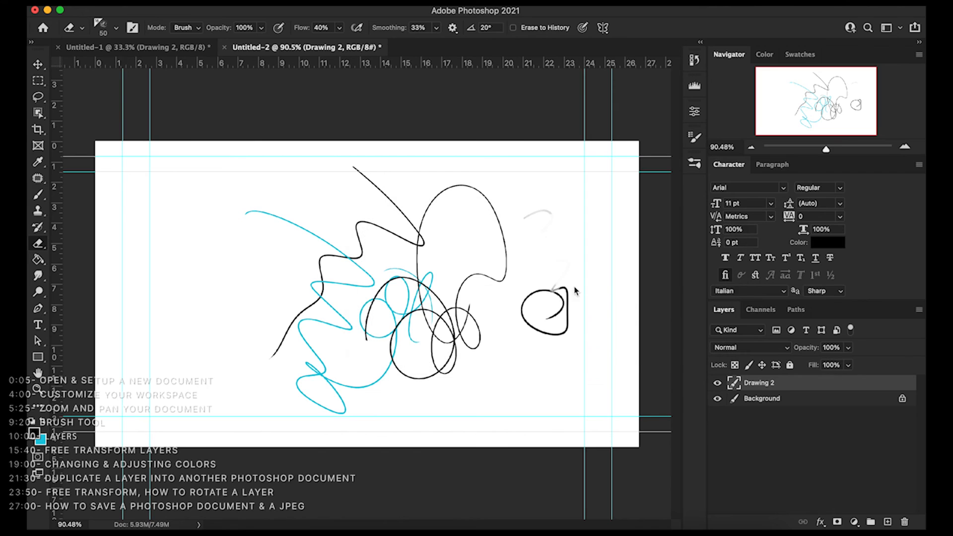
- Save the document to the Desktop as Demo1.psd in Photoshop format with Maximize Compatibility enabled
click(113, 3)
click(154, 133)
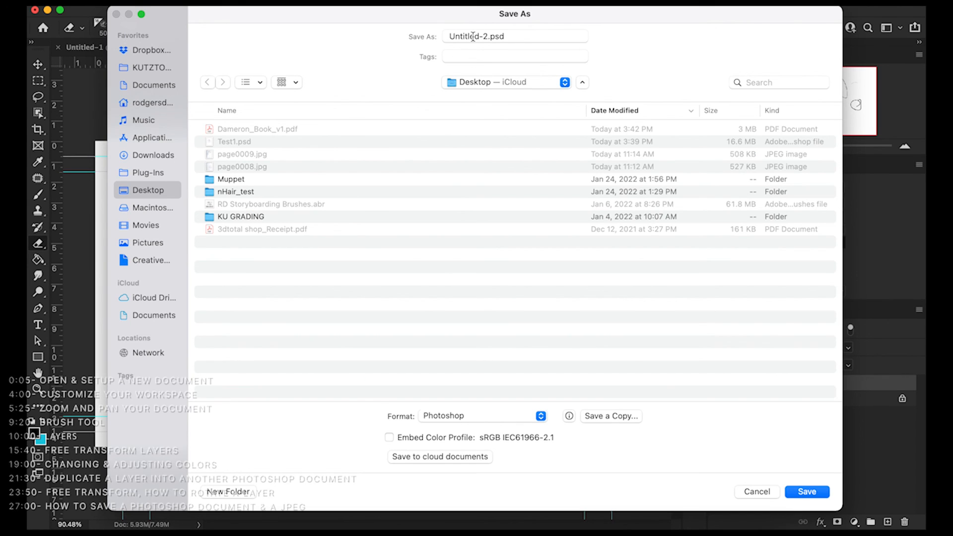
text(Demo1)
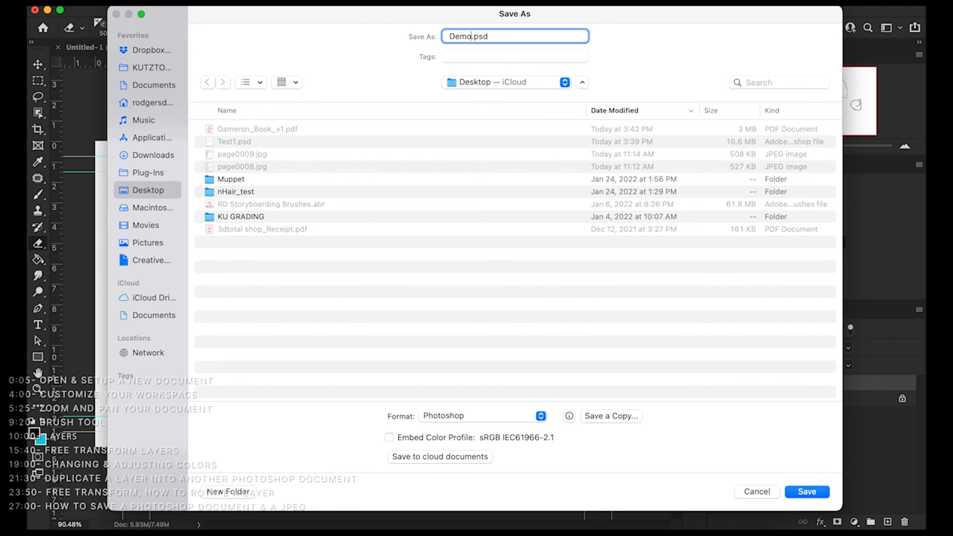
drag(498, 36, 476, 37)
drag(462, 21, 247, 43)
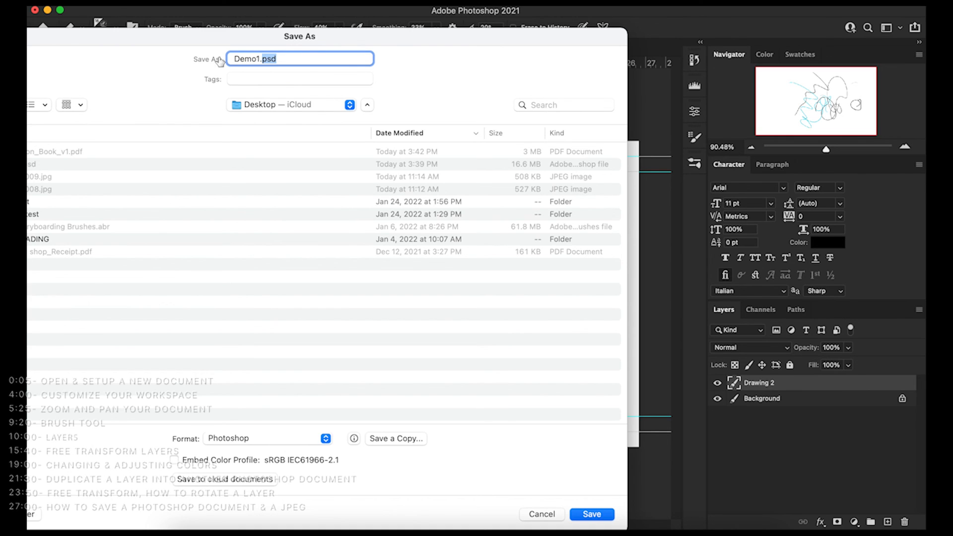
drag(216, 35, 274, 16)
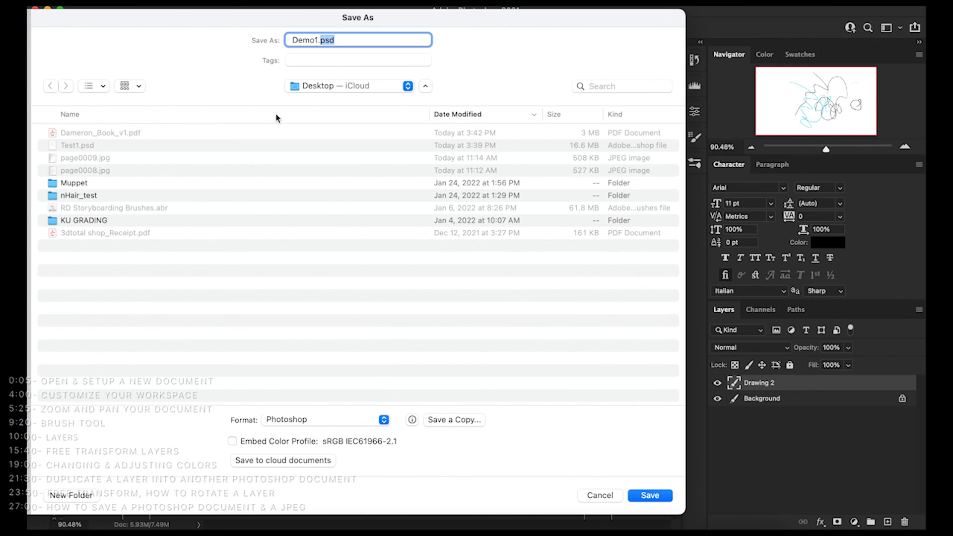
drag(213, 13, 290, 7)
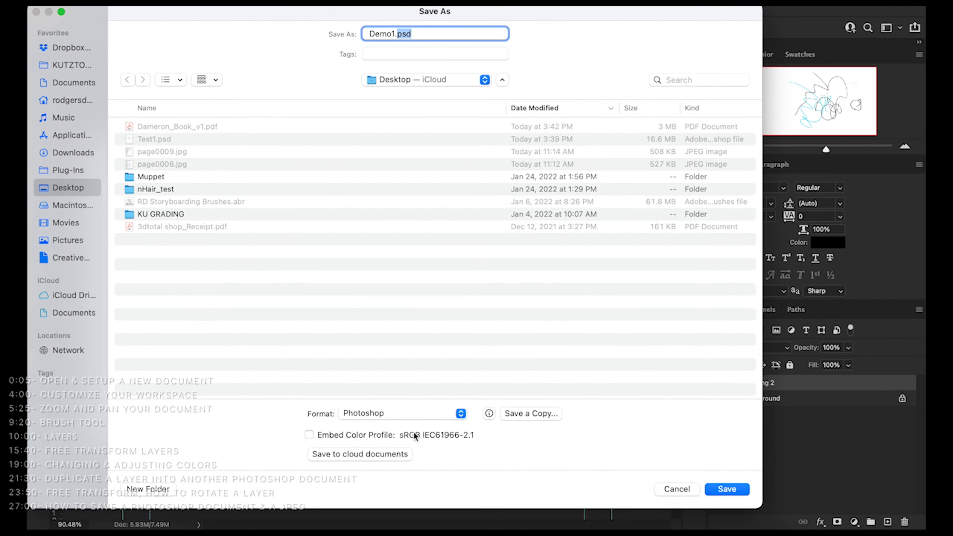
click(401, 415)
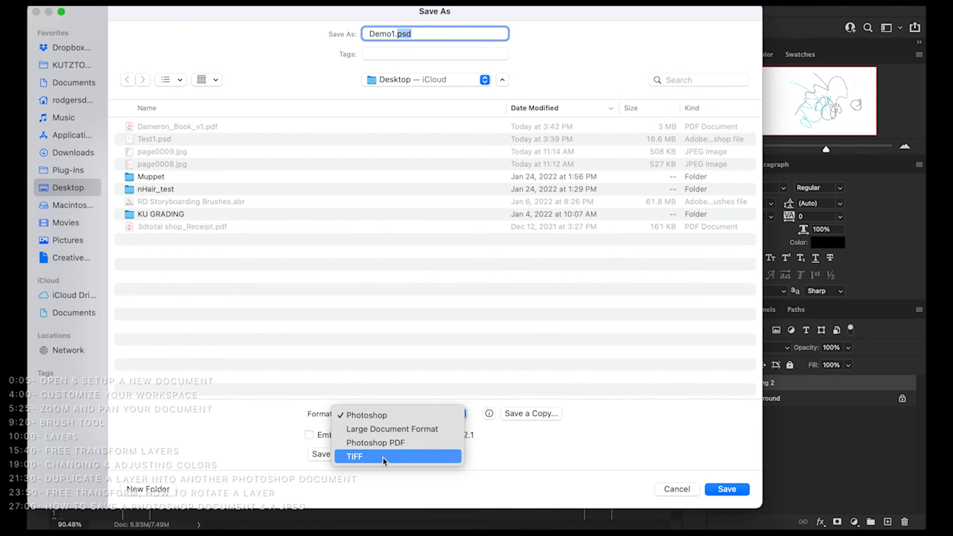
click(270, 414)
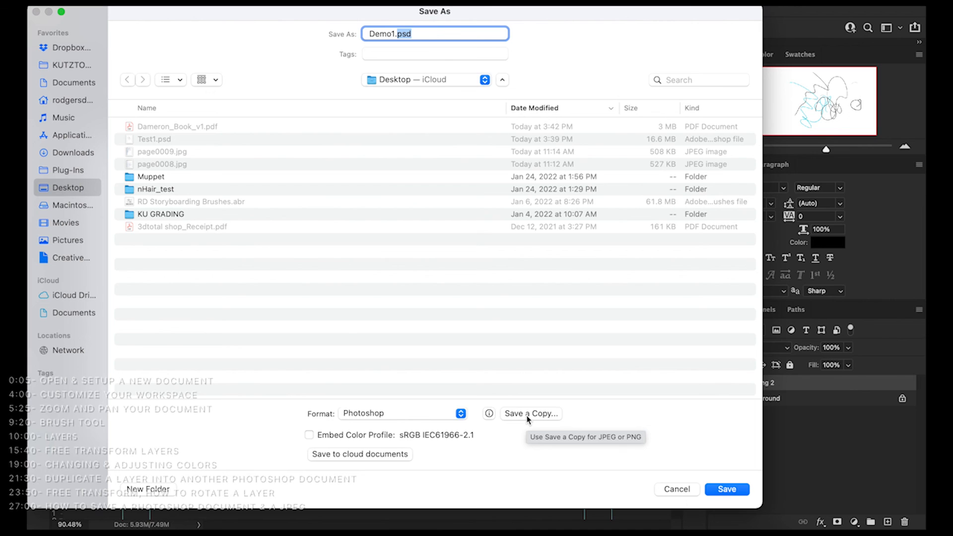
click(724, 491)
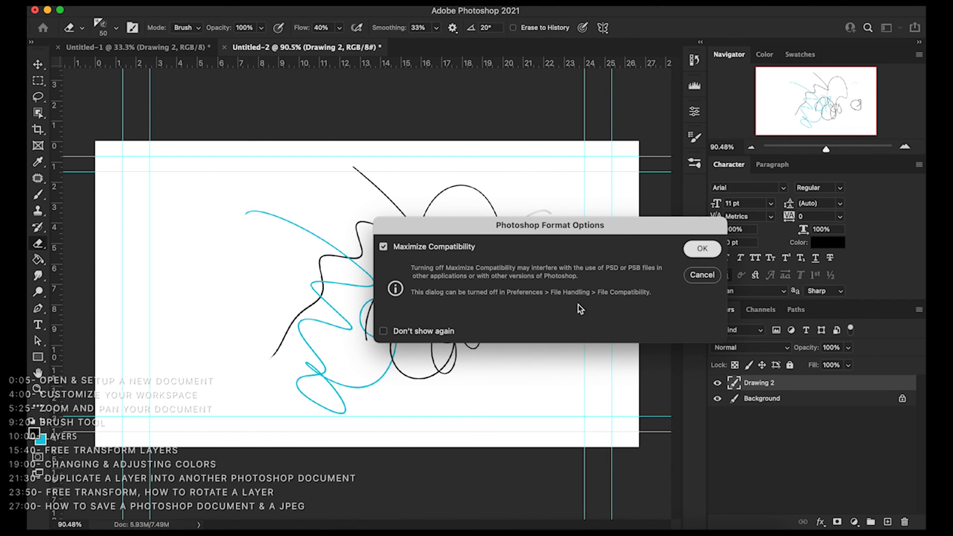
click(702, 248)
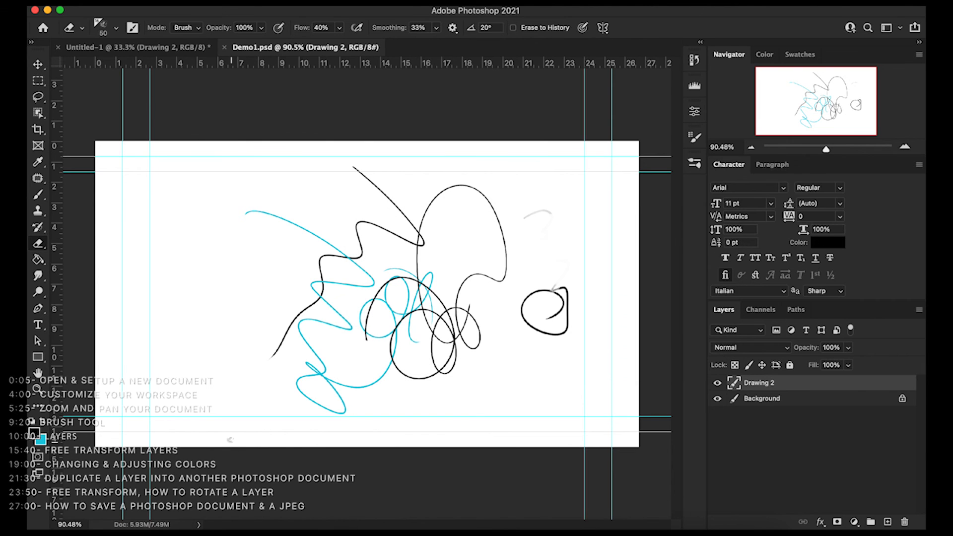
- Minimize the document window, preview the saved Demo1.psd on the Desktop, and restore the Photoshop document
click(47, 9)
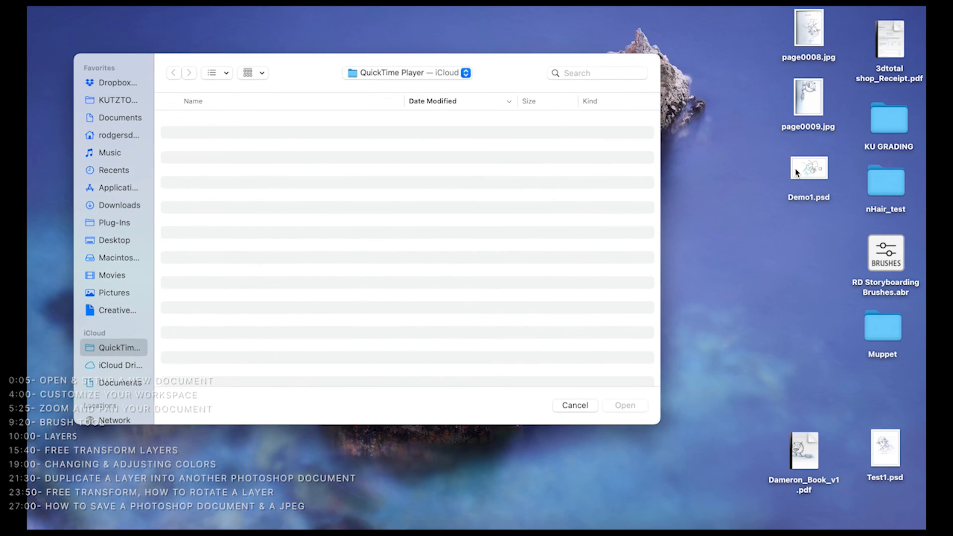
drag(797, 172, 767, 225)
key(space)
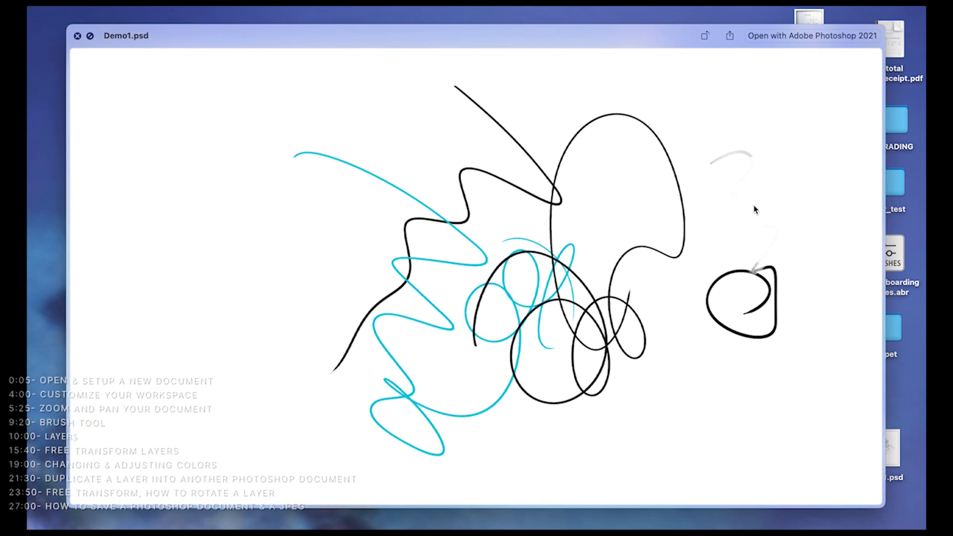
key(space)
drag(787, 202, 812, 189)
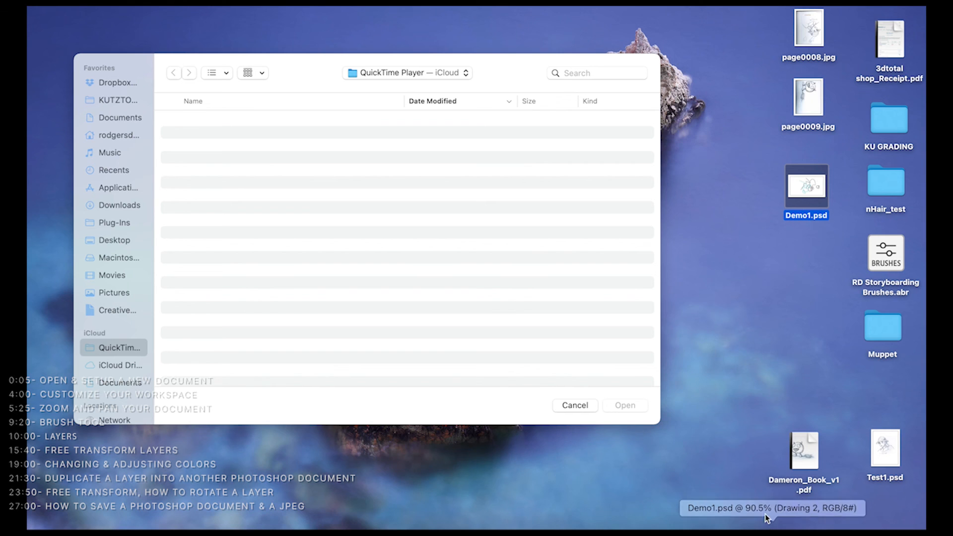
click(765, 516)
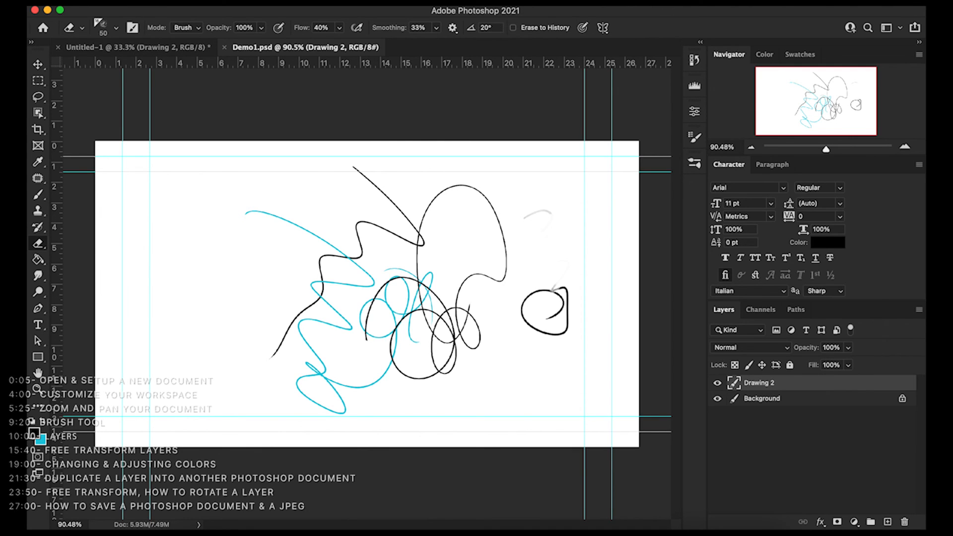
- Save a copy of the document to the Desktop in JPEG format as Demo1 copy.jpg
click(119, 2)
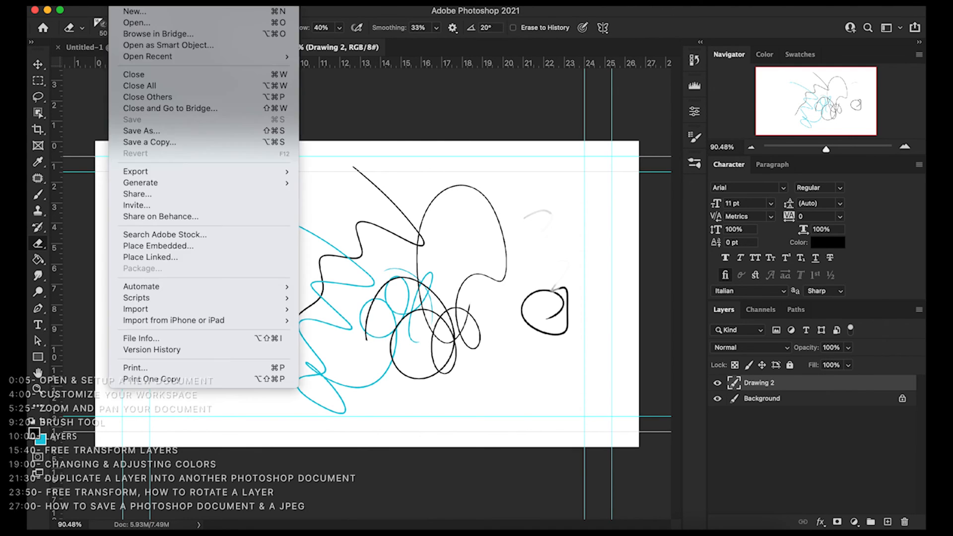
click(153, 130)
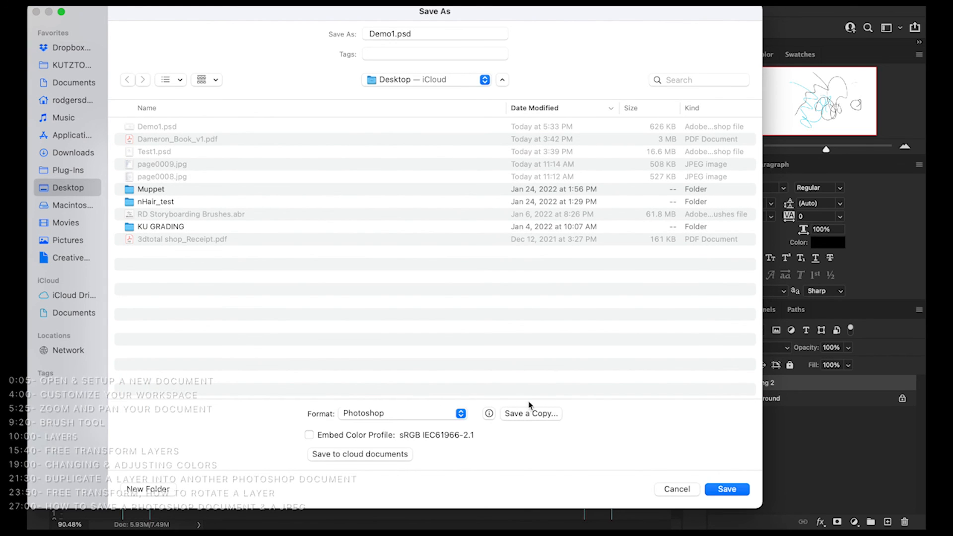
click(528, 422)
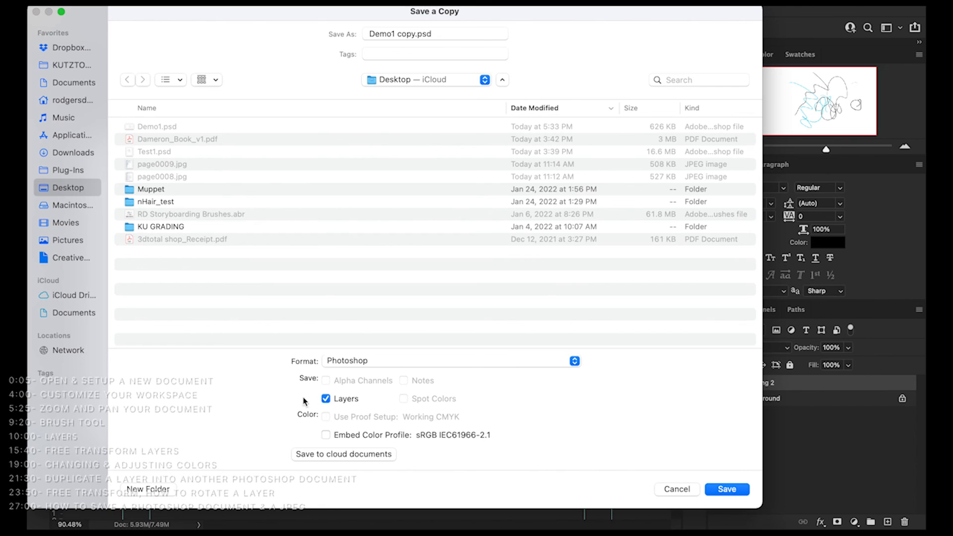
click(349, 361)
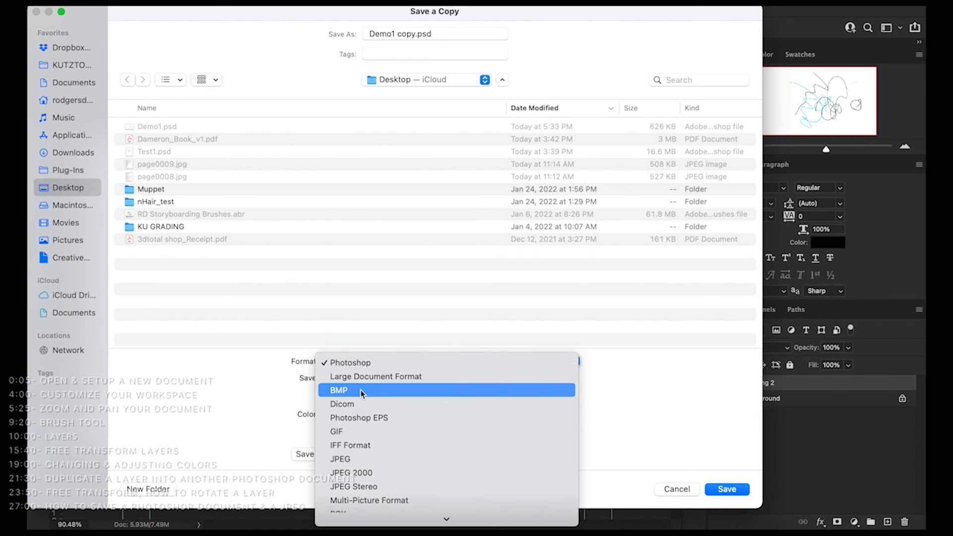
scroll(362, 392, down, 5)
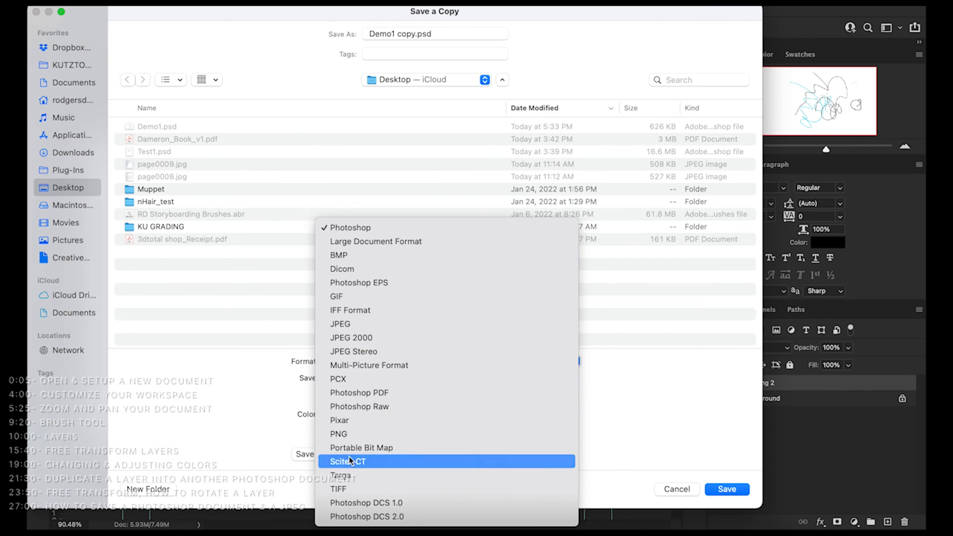
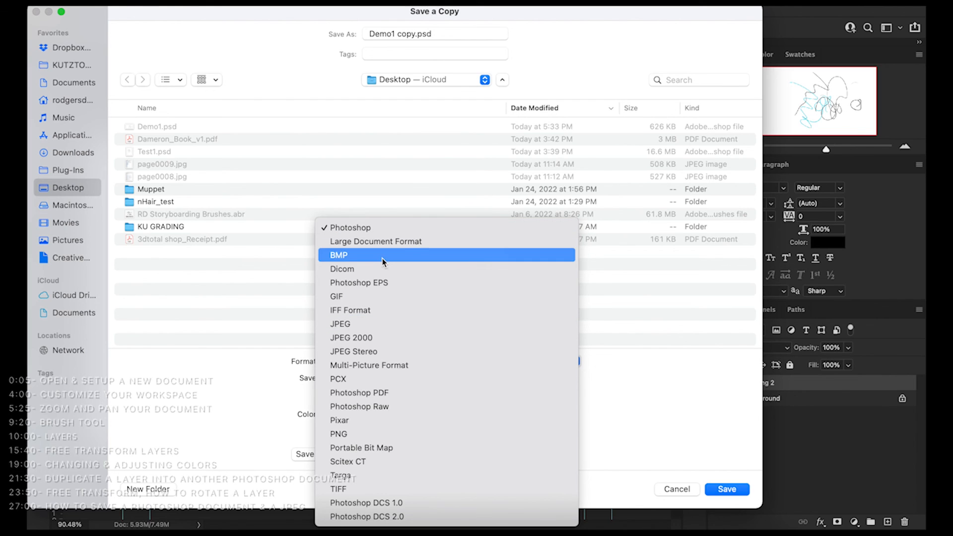
click(387, 326)
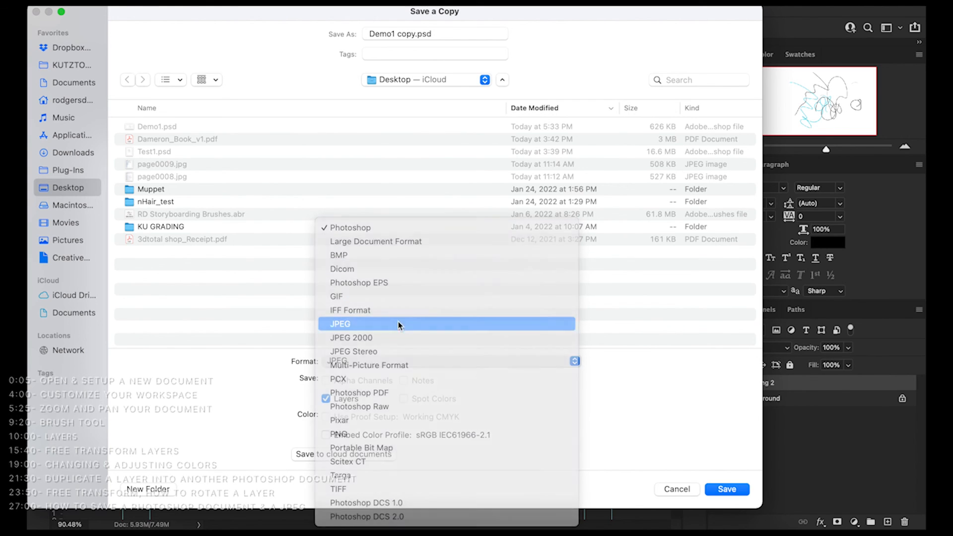
drag(418, 34, 443, 34)
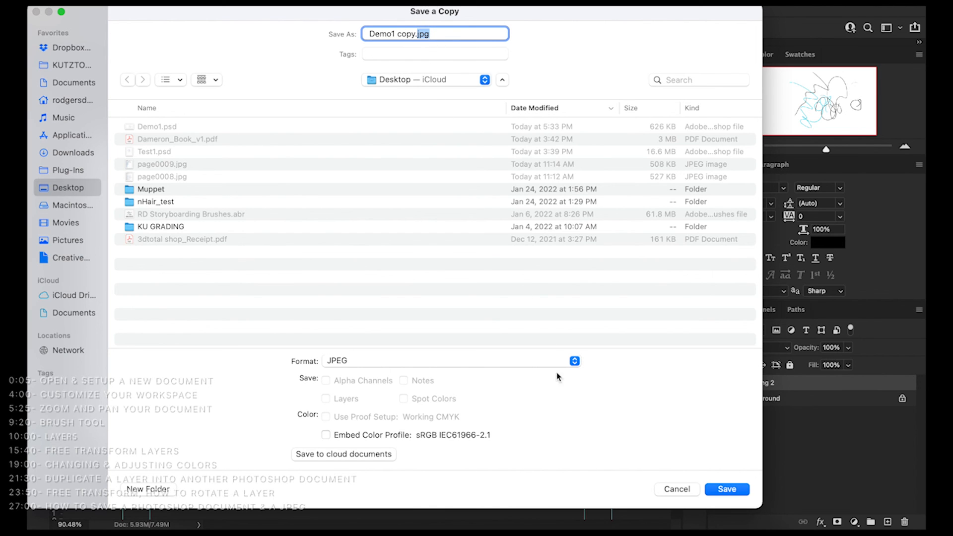
click(725, 489)
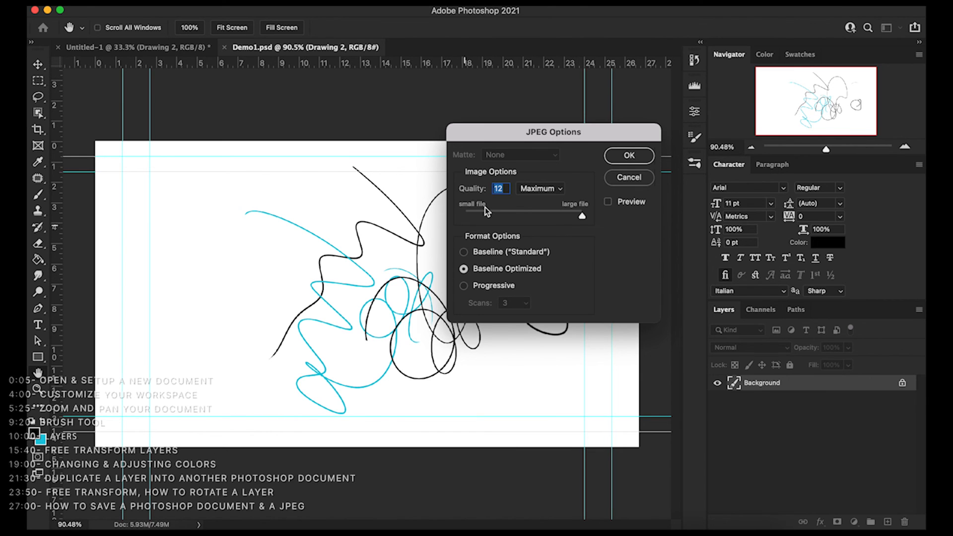
- Try a low JPEG quality, then set it to 12 (Maximum) and accept the JPEG options with Baseline Optimized
drag(520, 132, 405, 115)
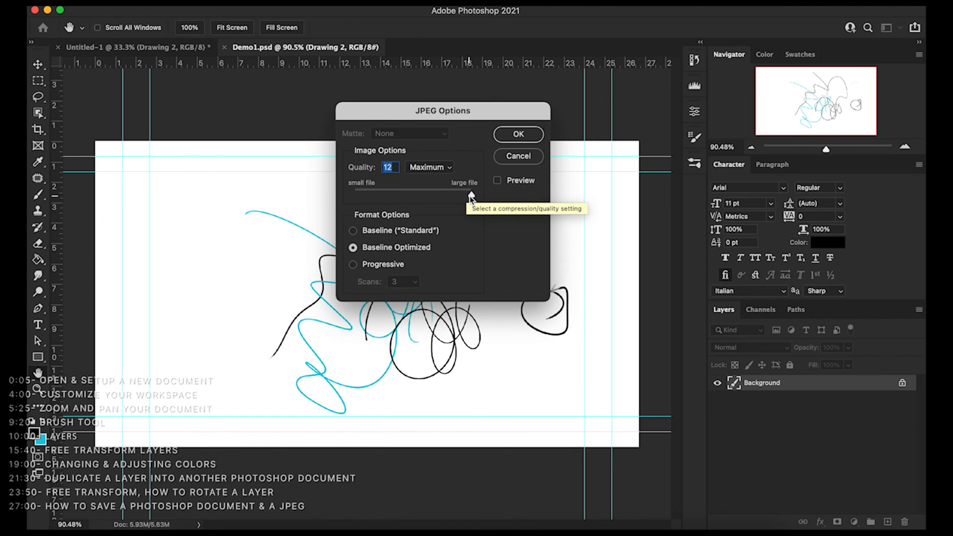
drag(471, 195, 376, 195)
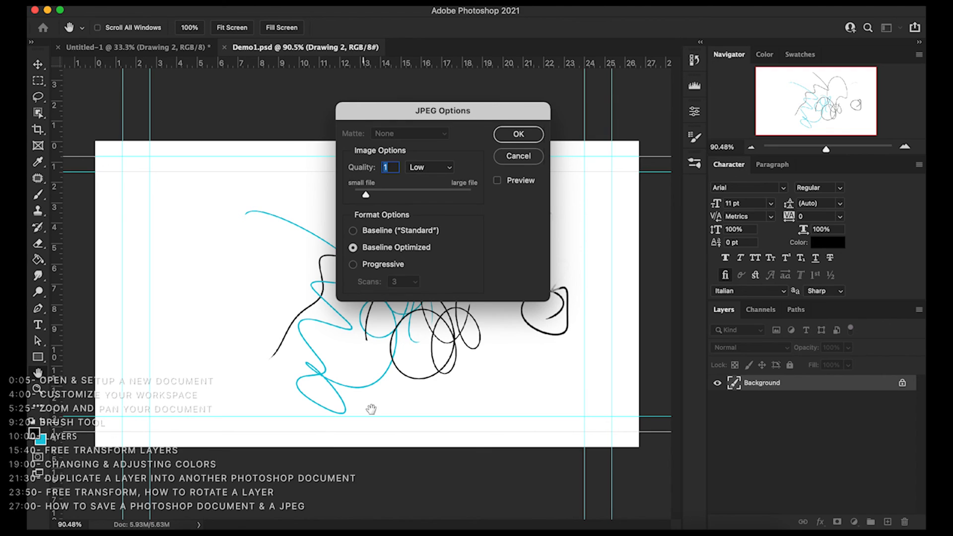
drag(367, 195, 380, 195)
drag(382, 195, 471, 194)
click(519, 135)
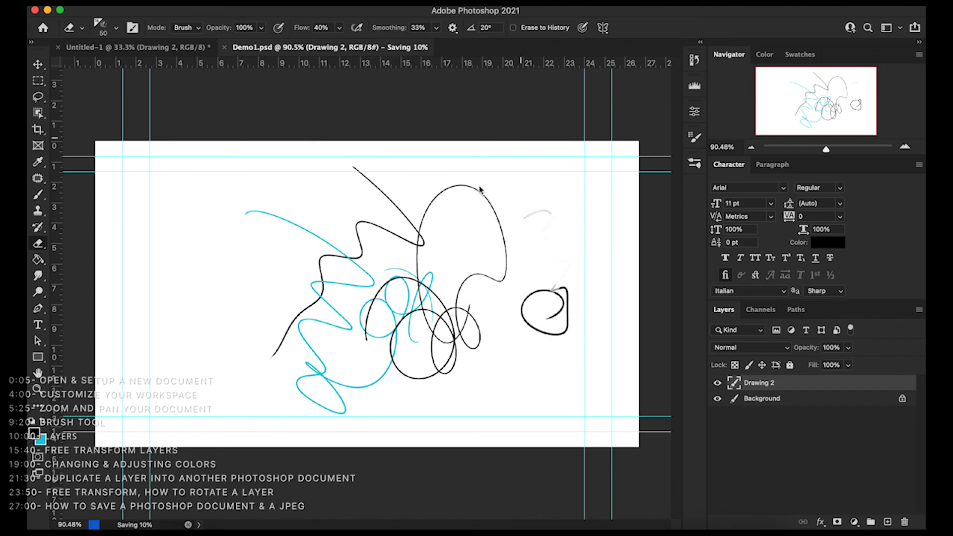
- Minimize the document window and preview Demo1.psd and Demo1 copy.jpg on the Desktop to compare them
click(49, 10)
click(733, 319)
click(794, 189)
key(space)
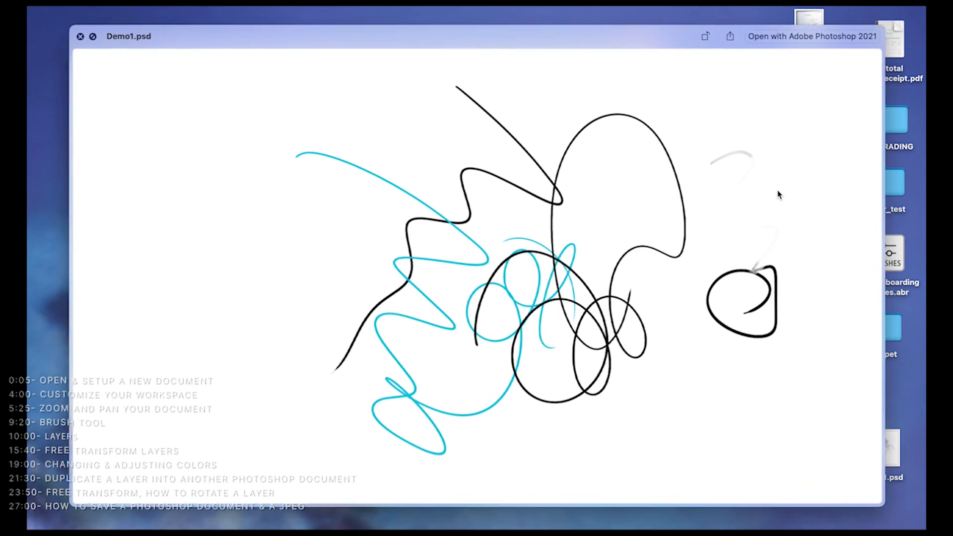
key(space)
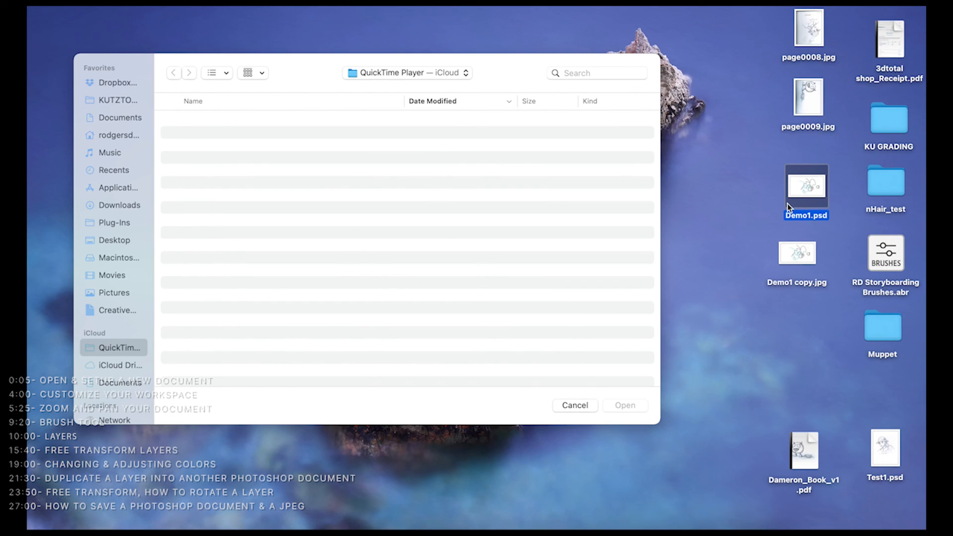
click(793, 255)
key(space)
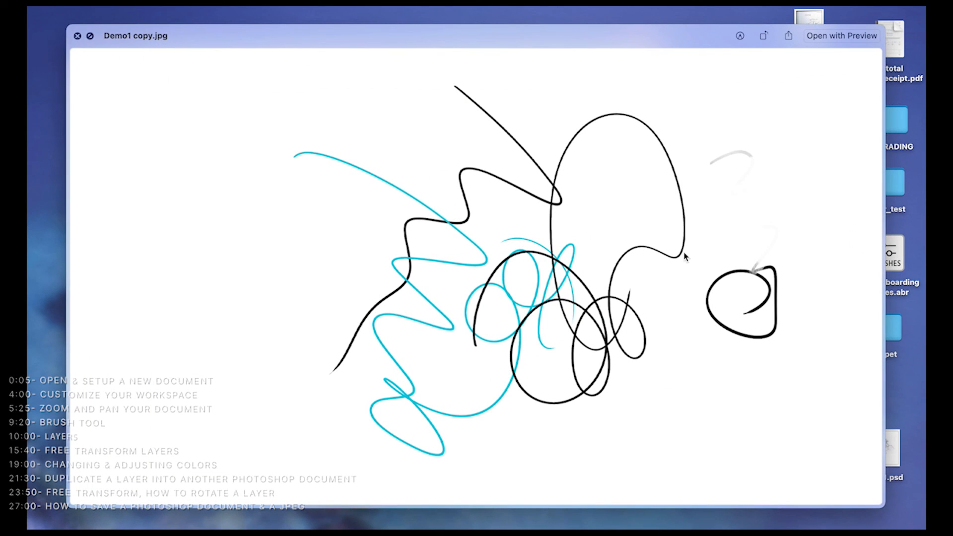